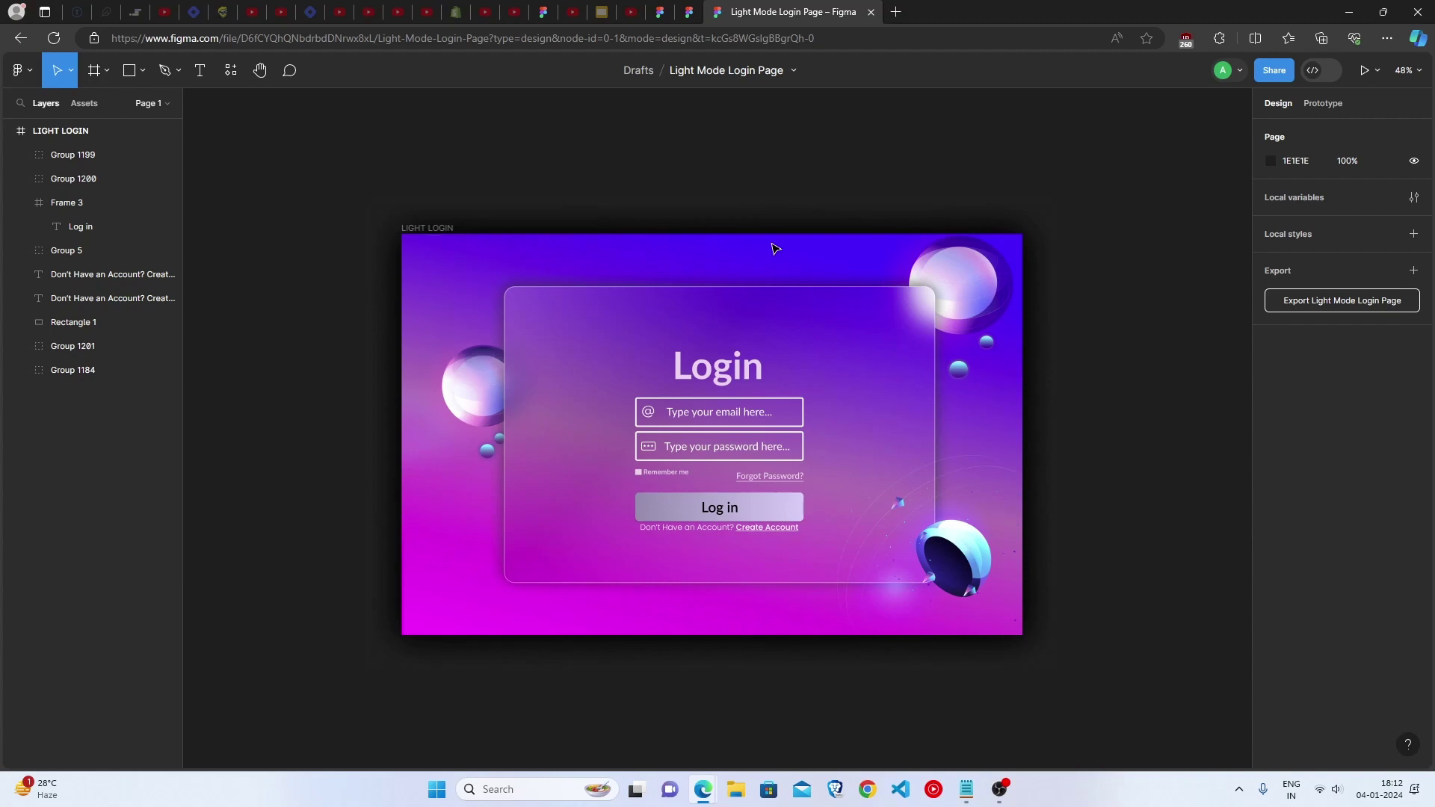
Add a MacBook Pro 16" frame (1728 × 1117) beside the LIGHT LOGIN design and line it up with that frame's upper edge
left_click(457, 228)
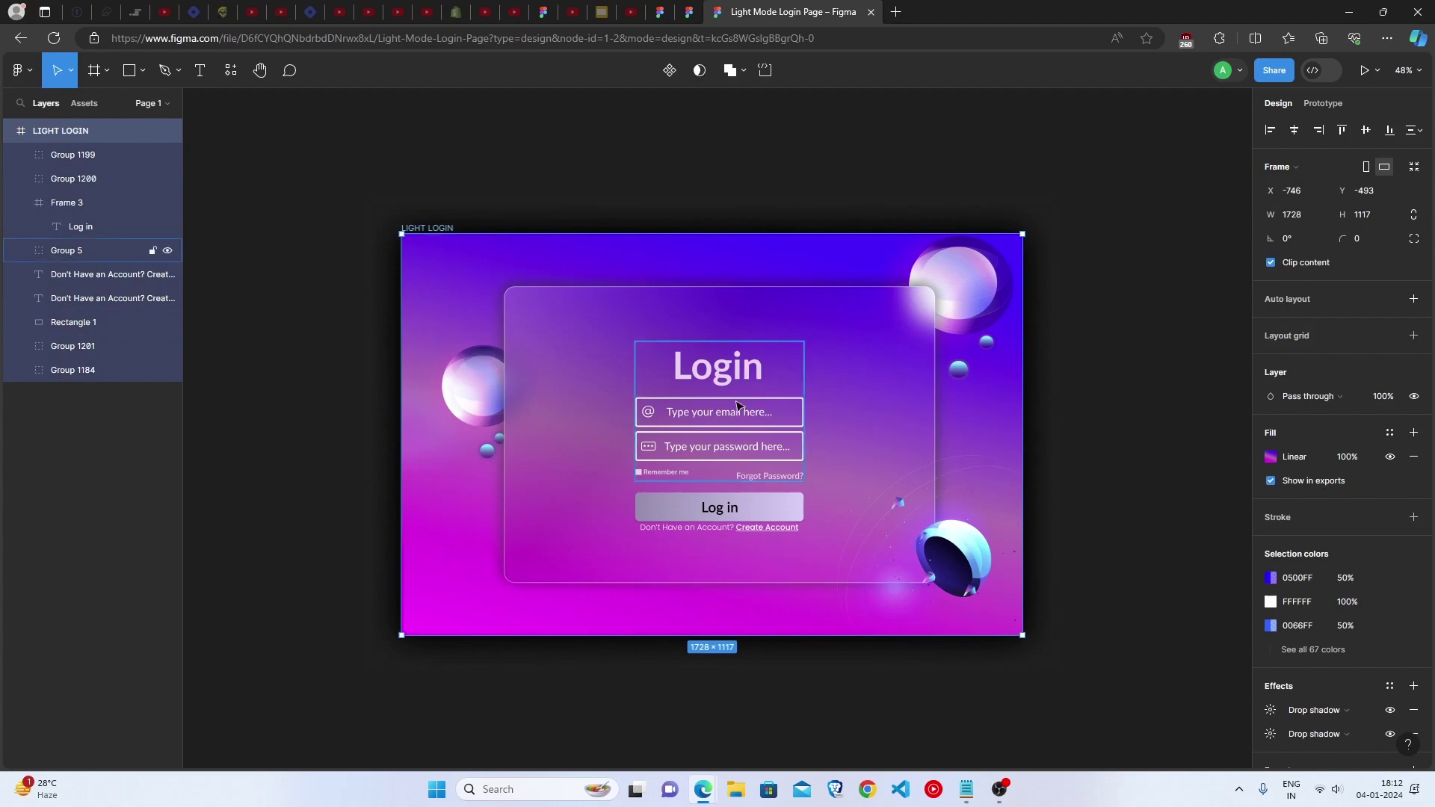
scroll(721, 411, "right", 3)
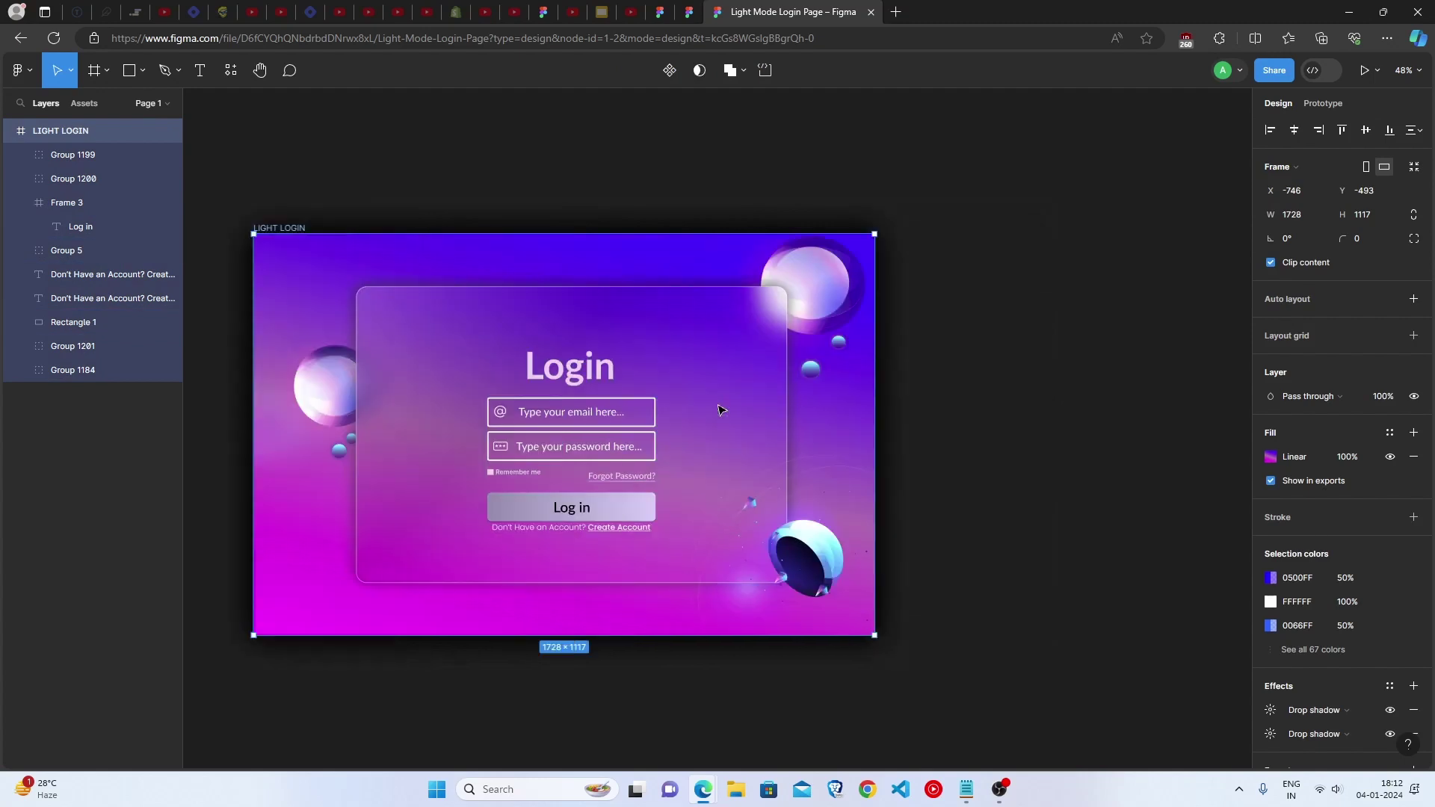
scroll(721, 411, "left", 2)
scroll(721, 411, "right", 1)
scroll(651, 447, "down", 3)
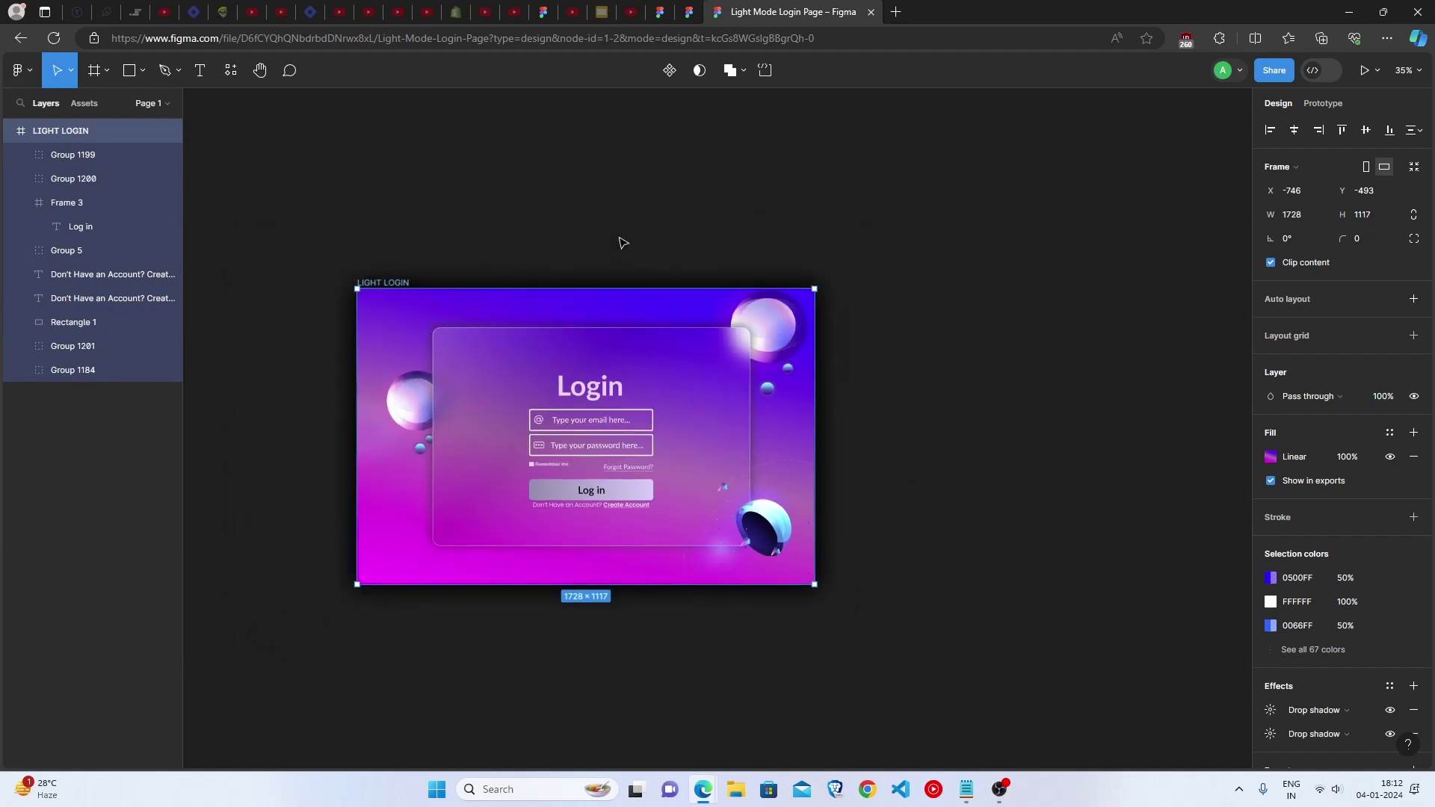
left_click(621, 240)
left_click(109, 71)
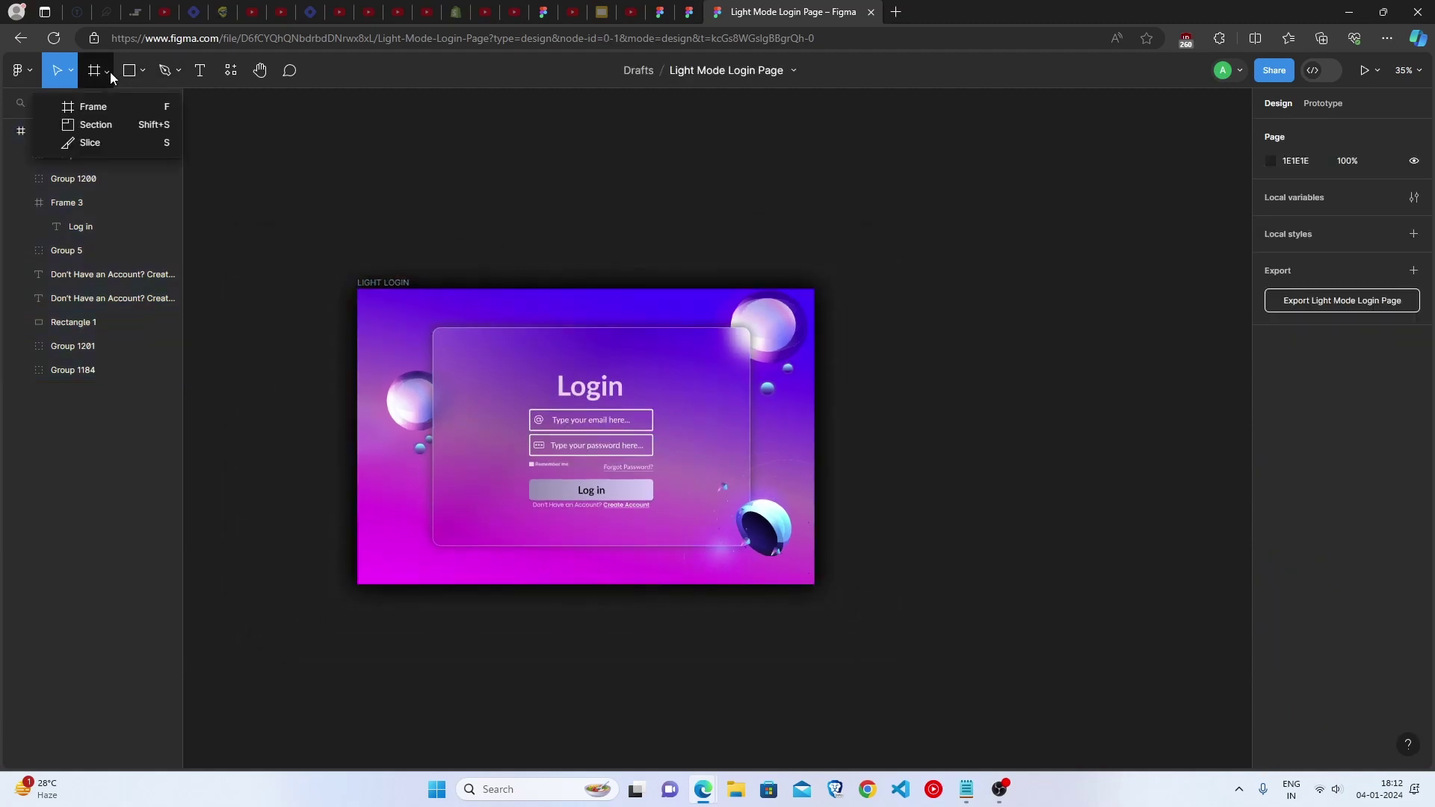
left_click(112, 97)
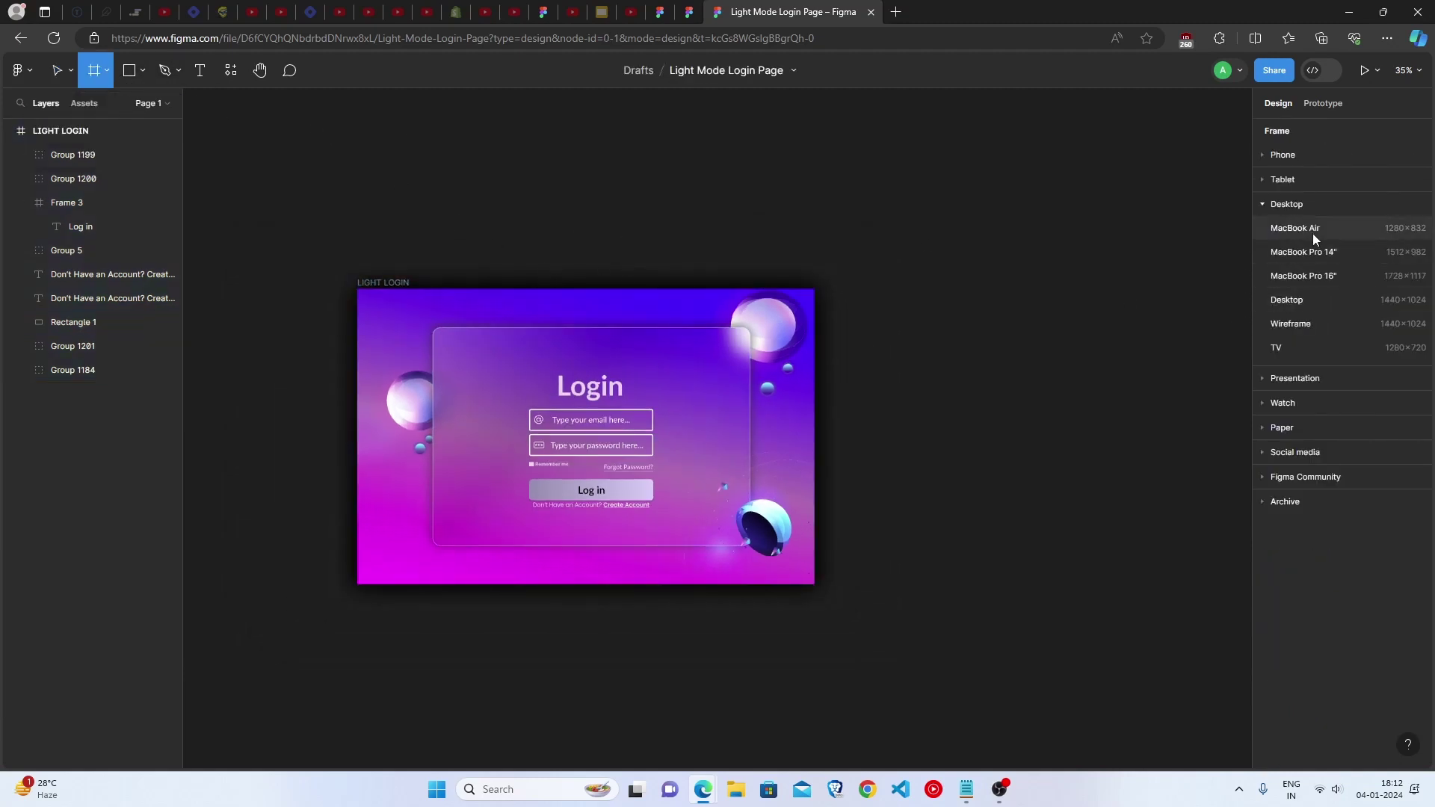
left_click(1316, 278)
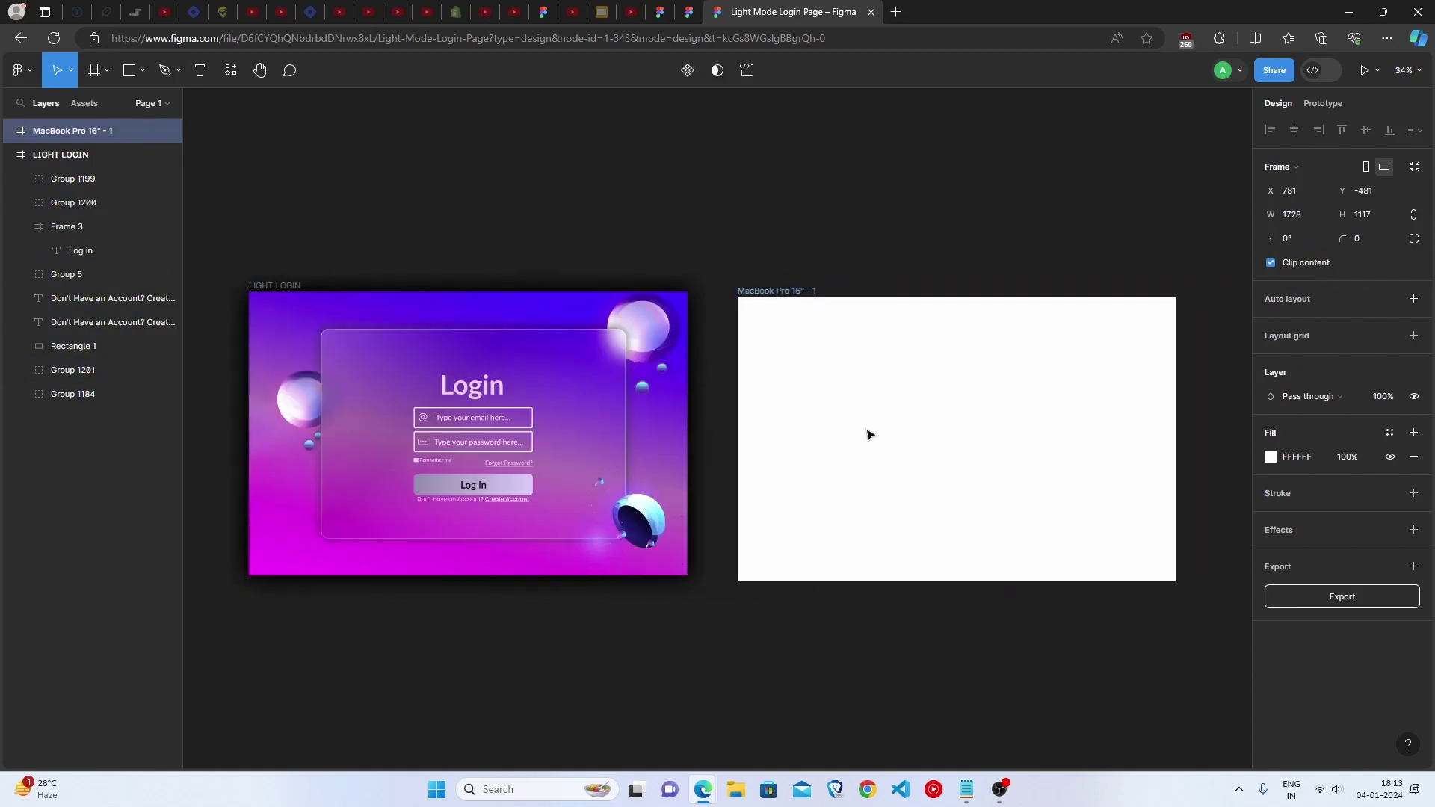
left_click_drag(868, 432, 863, 425)
Change the new frame's fill to a linear gradient and set its first colour stop to 3E00FF
left_click(1271, 458)
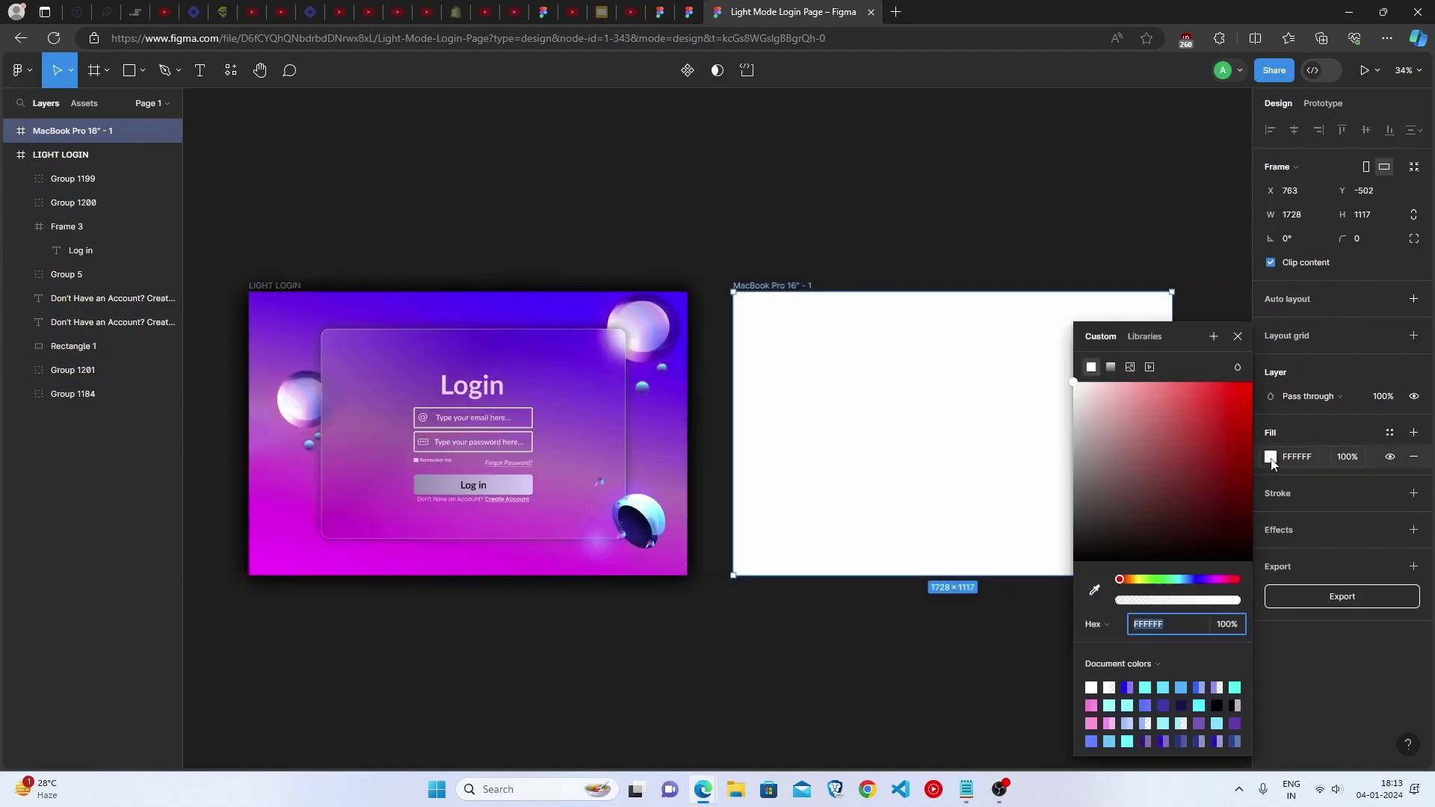
left_click(1112, 367)
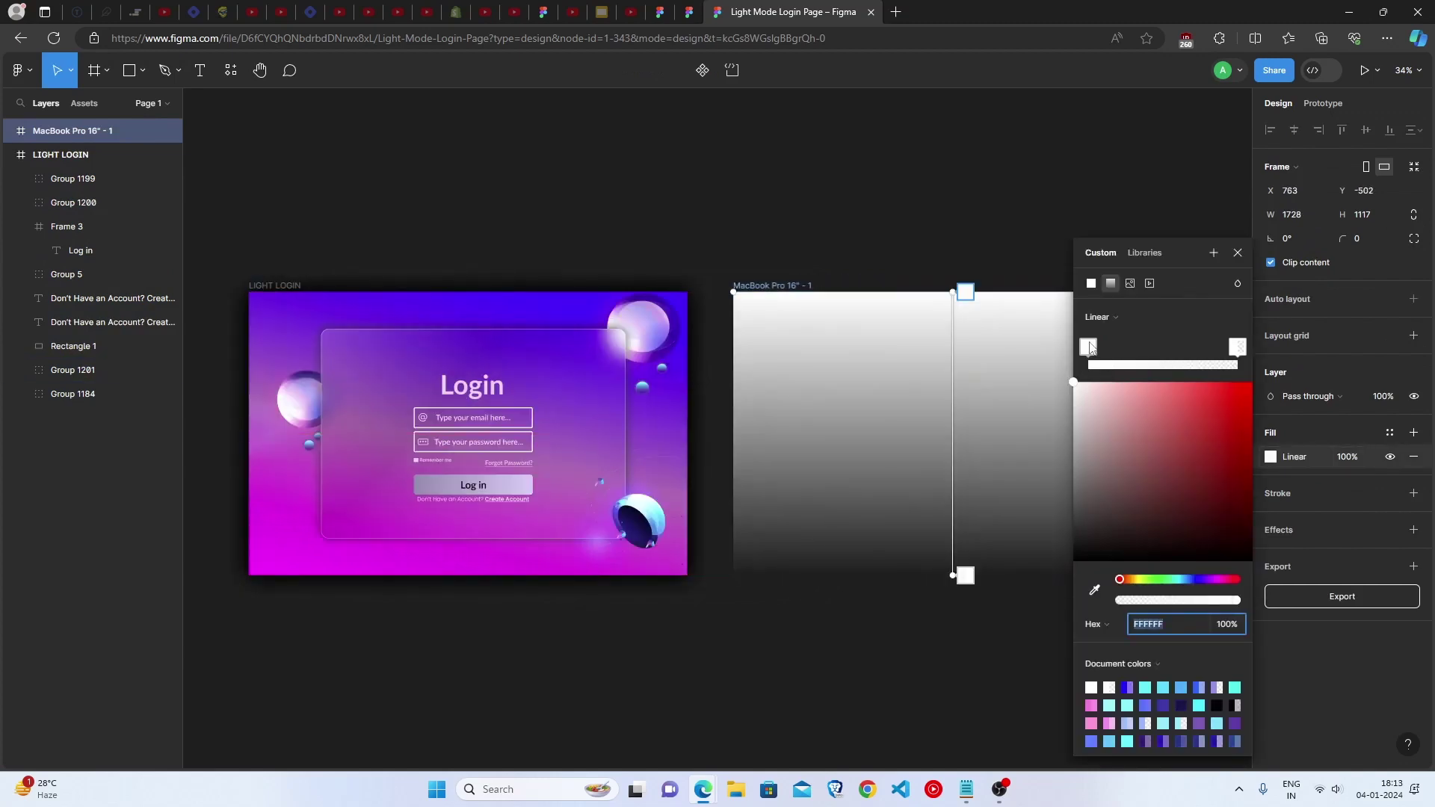
left_click(1168, 625)
double_click(1152, 629)
type("3E00FF")
left_click_drag(1167, 631, 1131, 624)
key("Return")
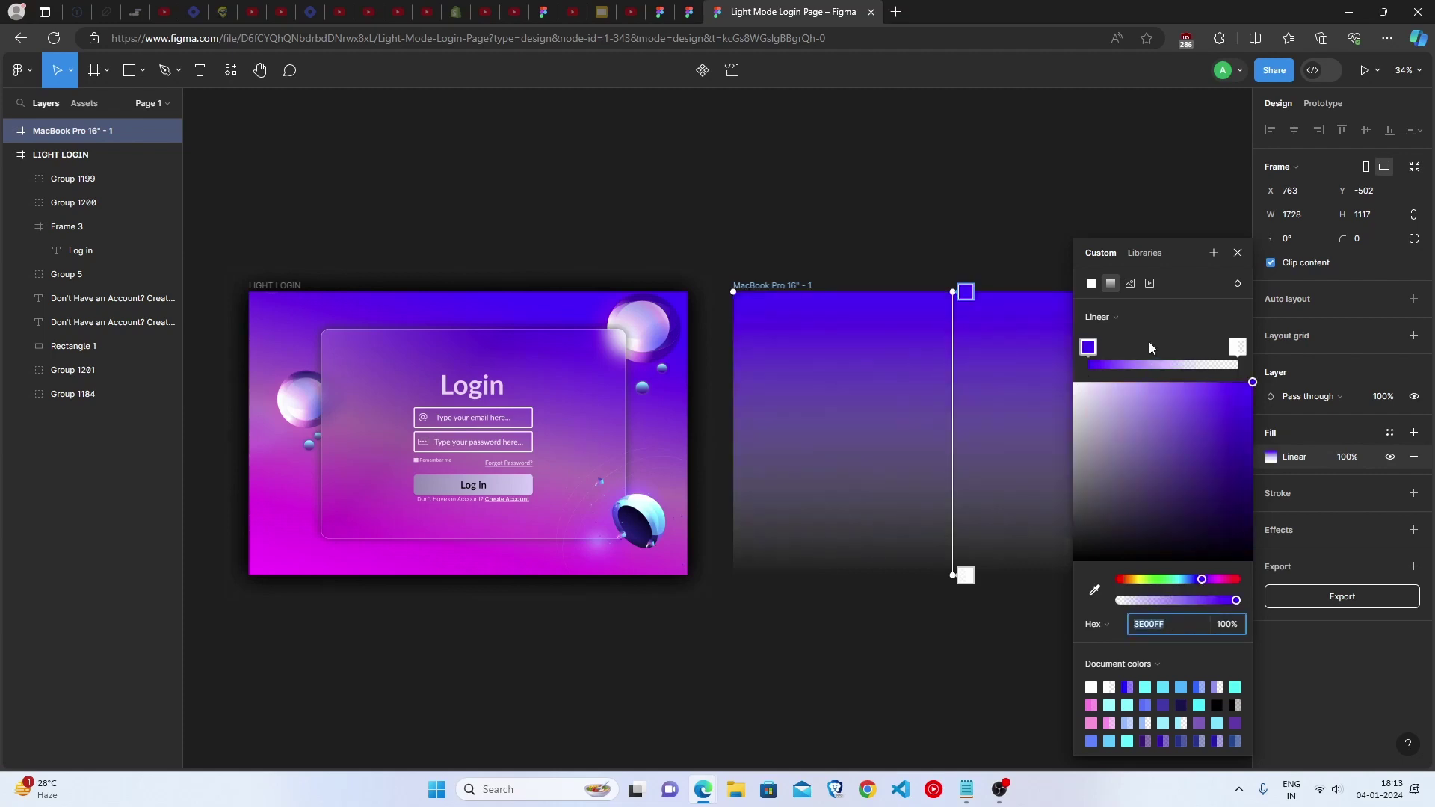
Add a middle stop to the frame's gradient with colour B06BB1 at 100% opacity
left_click(1149, 346)
left_click(1179, 623)
type("B06BB1")
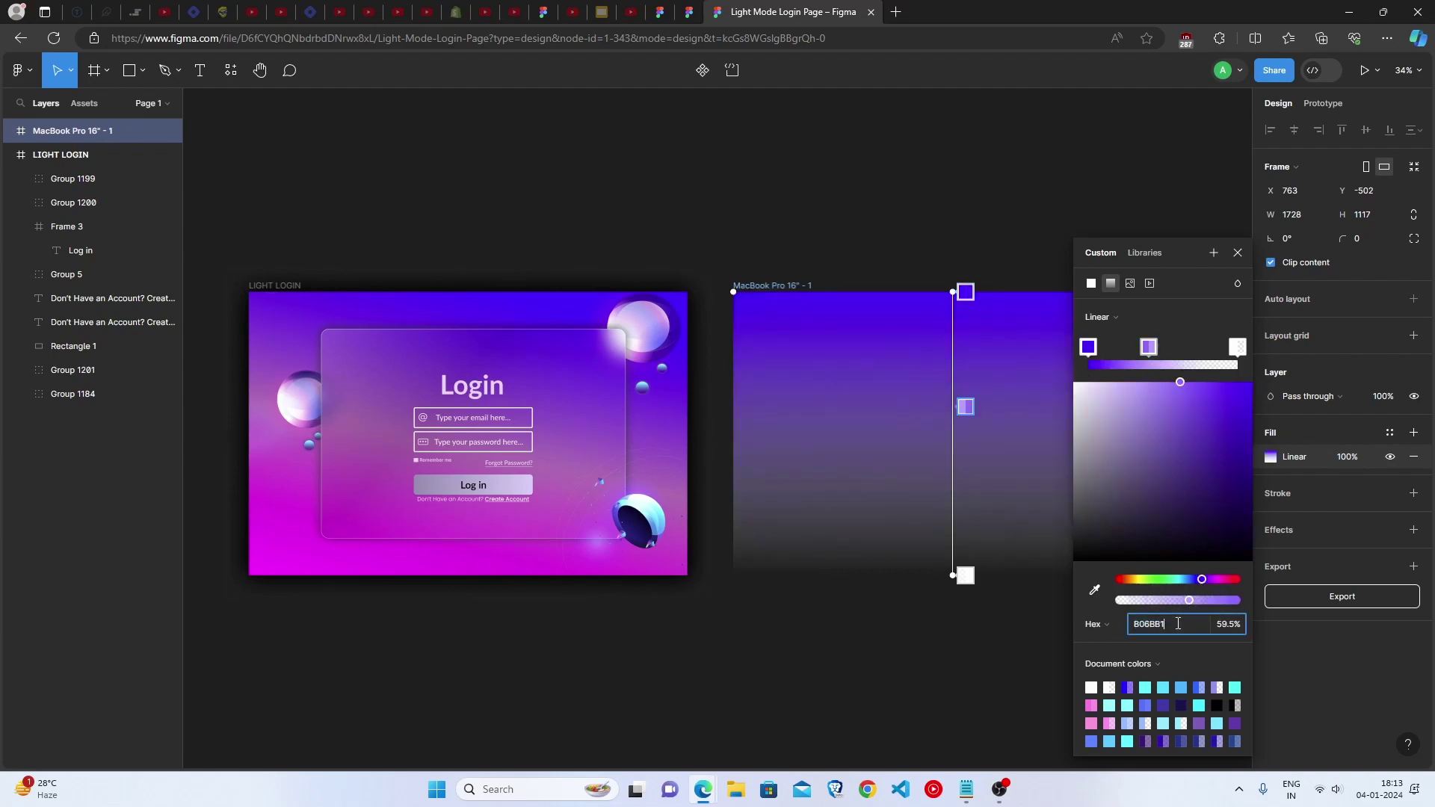
key("Return")
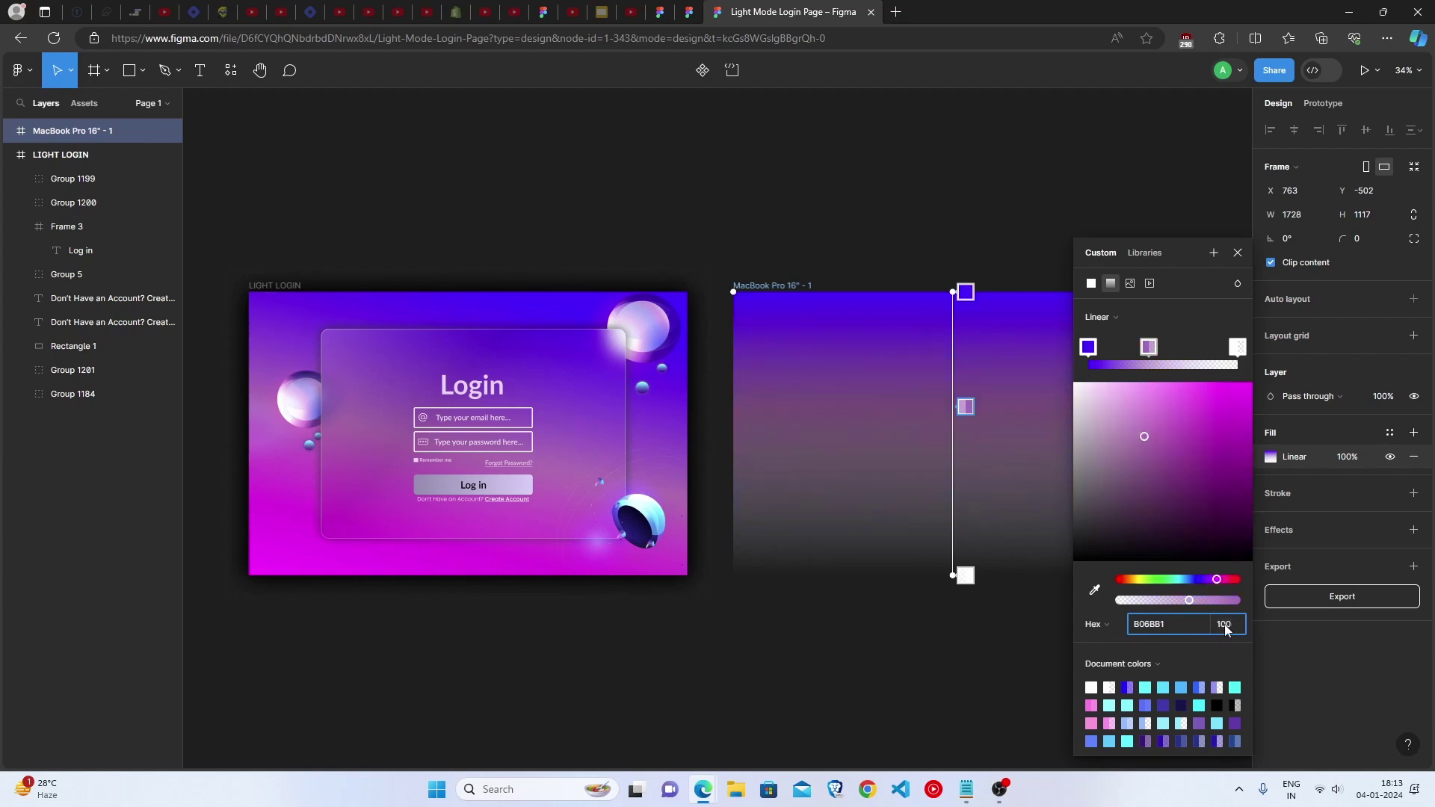
left_click(1227, 630)
type("100")
key("Return")
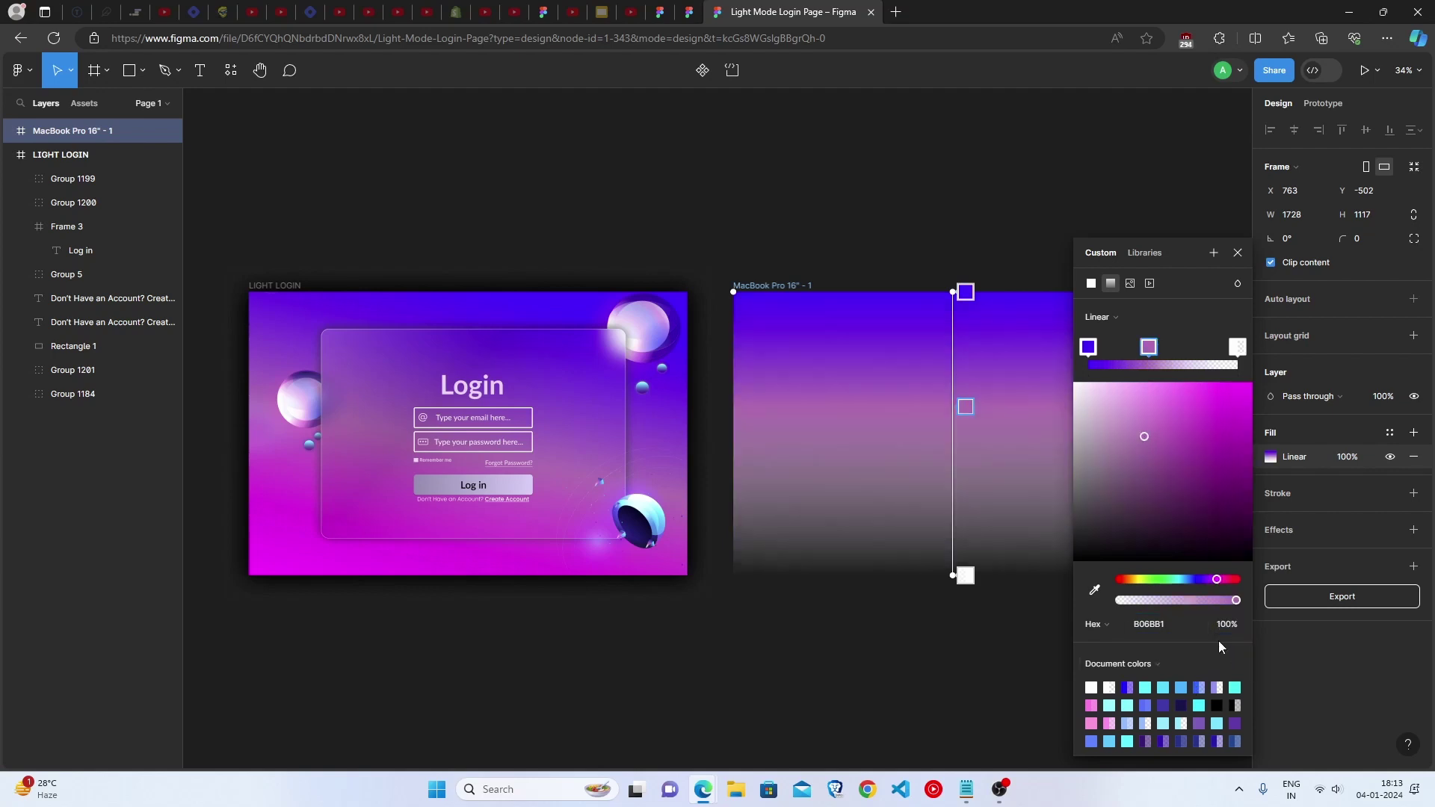
Set the last stop of the frame's gradient to FC00FF at 100% opacity
left_click(1238, 346)
left_click(1175, 628)
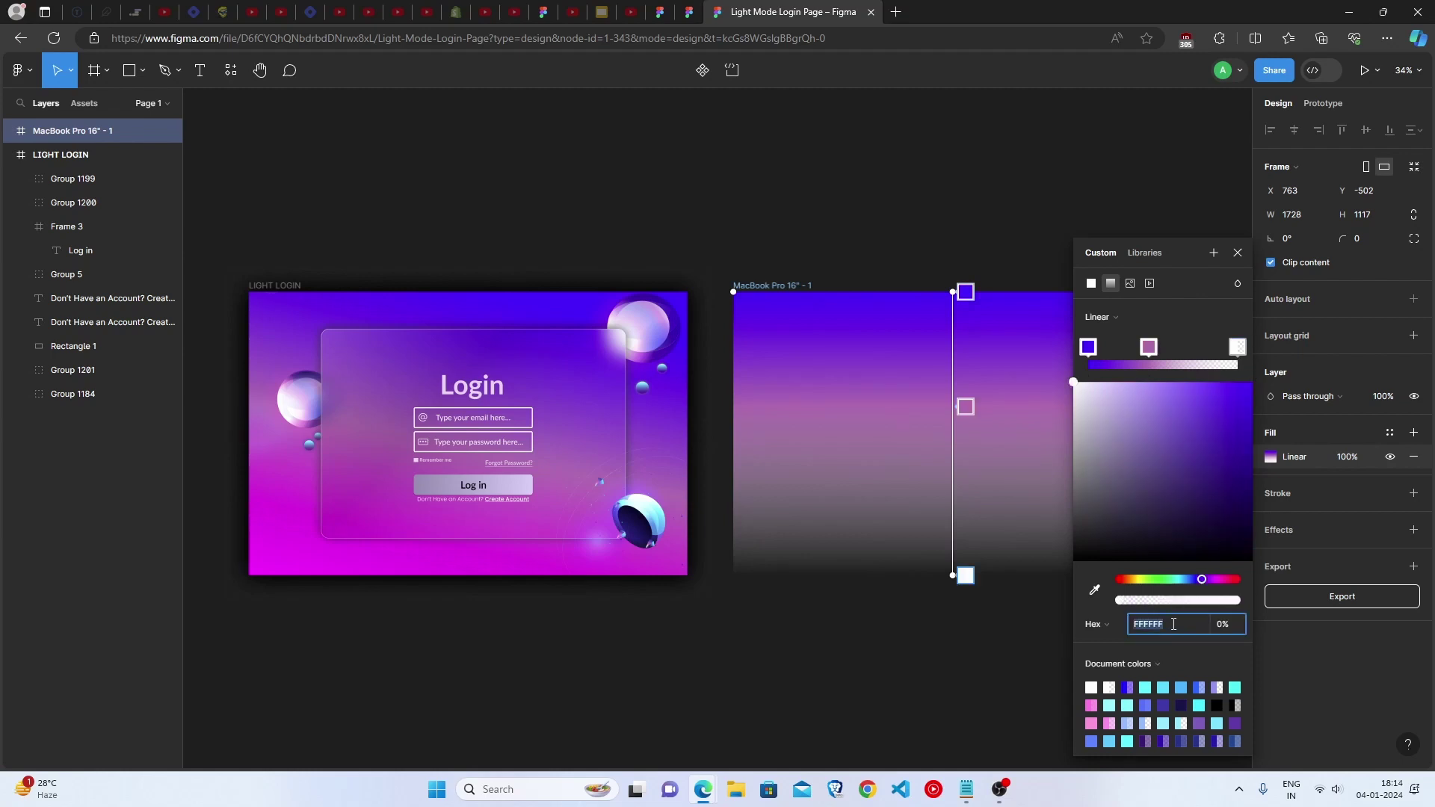
type("FC00FF")
left_click(1234, 630)
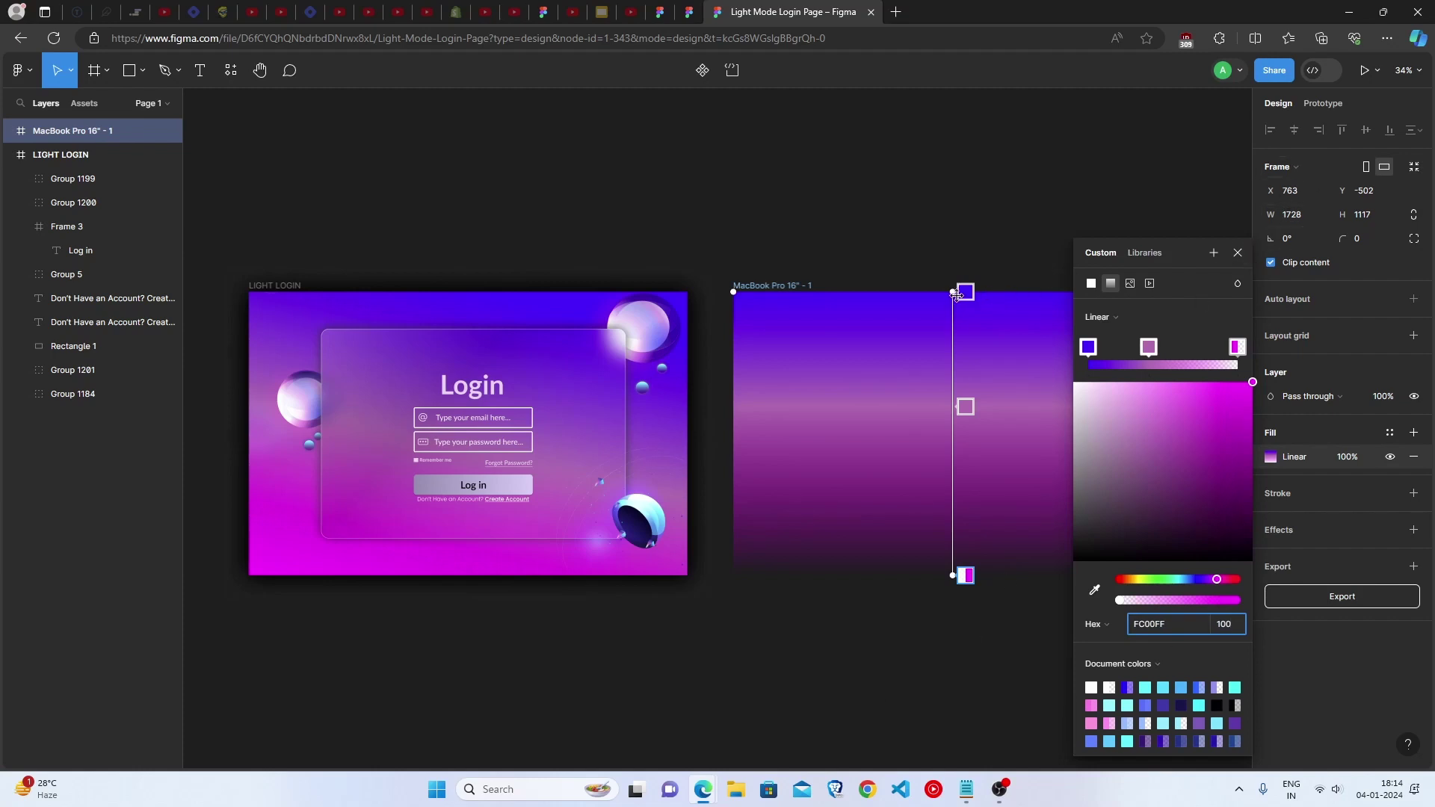
type("100")
Tilt the frame's gradient so it runs diagonally from its upper-right area to beyond the lower-left edge, then finish the fill
left_click_drag(957, 294, 1023, 295)
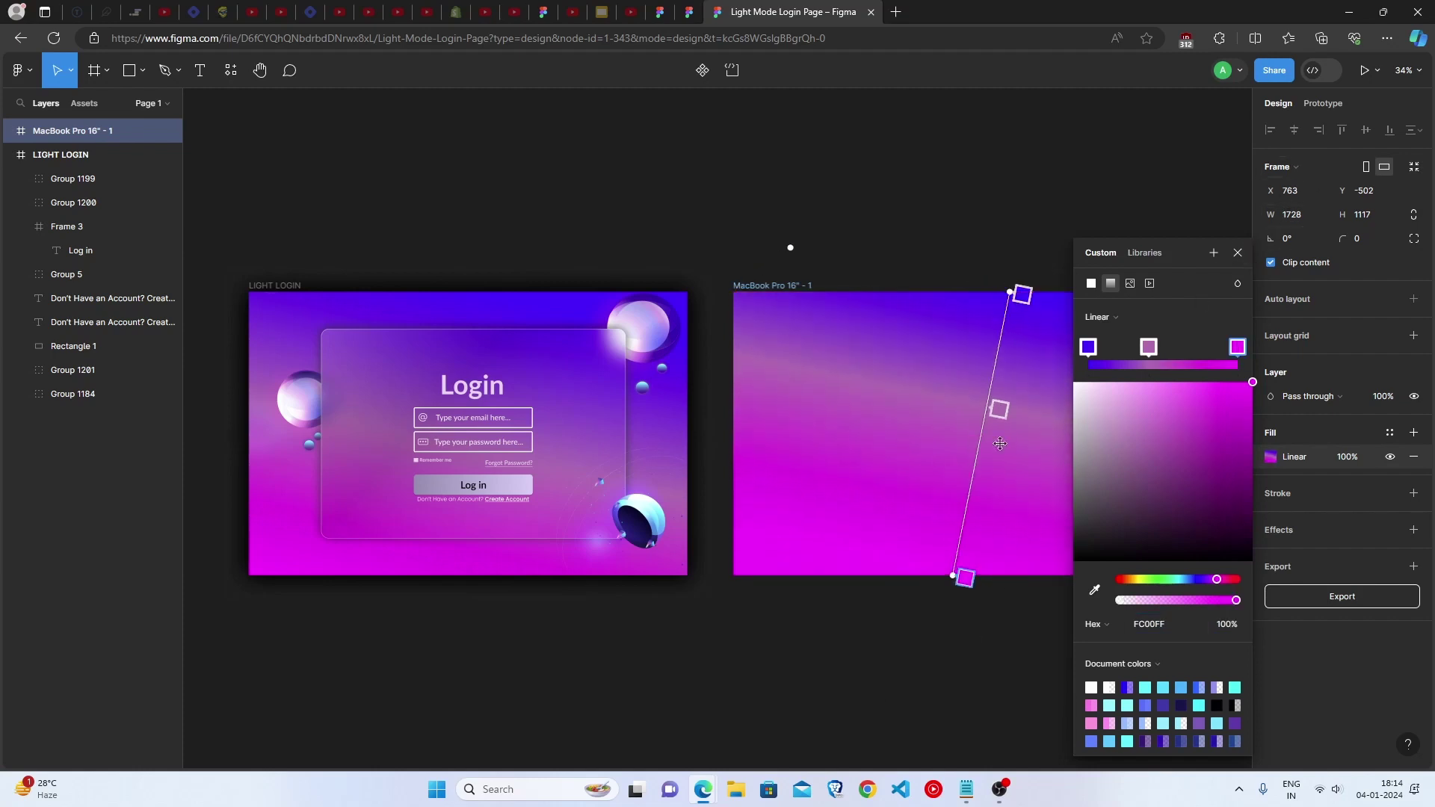
left_click_drag(952, 577, 874, 651)
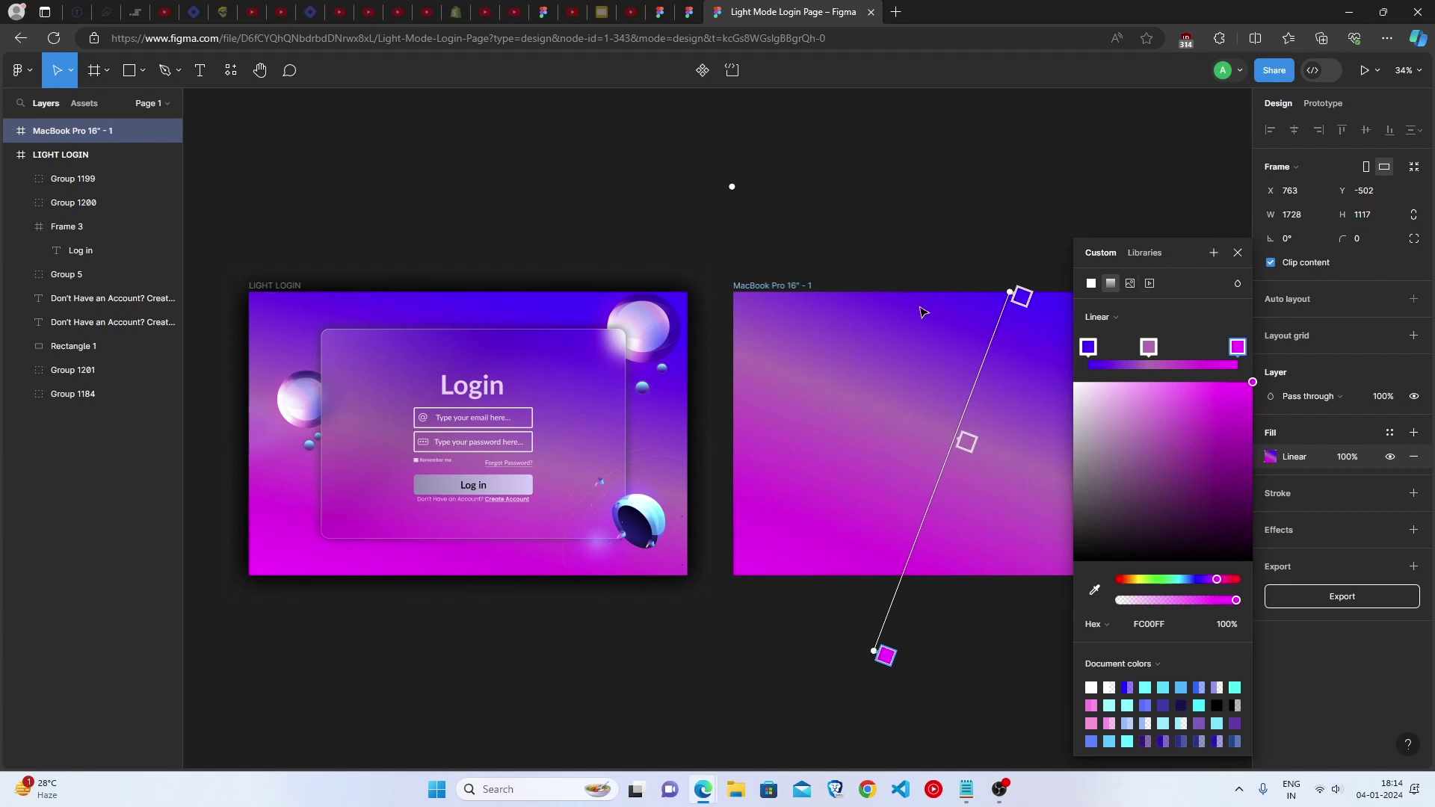
left_click(1237, 254)
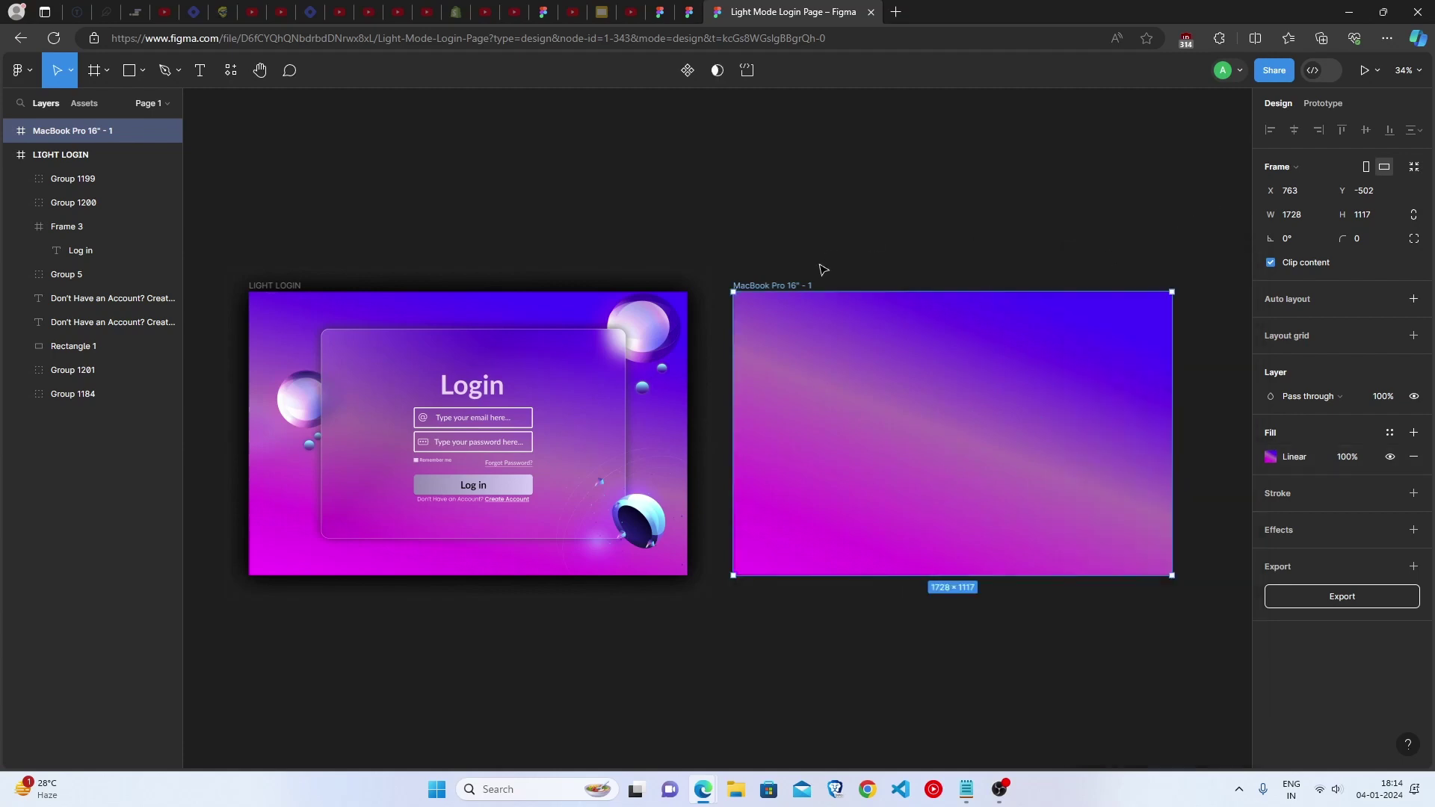
Draw a rectangle inside the new frame, size it to 1200 × 826 and centre it in the frame
key("shift+2")
key("r")
left_click_drag(496, 251, 922, 547)
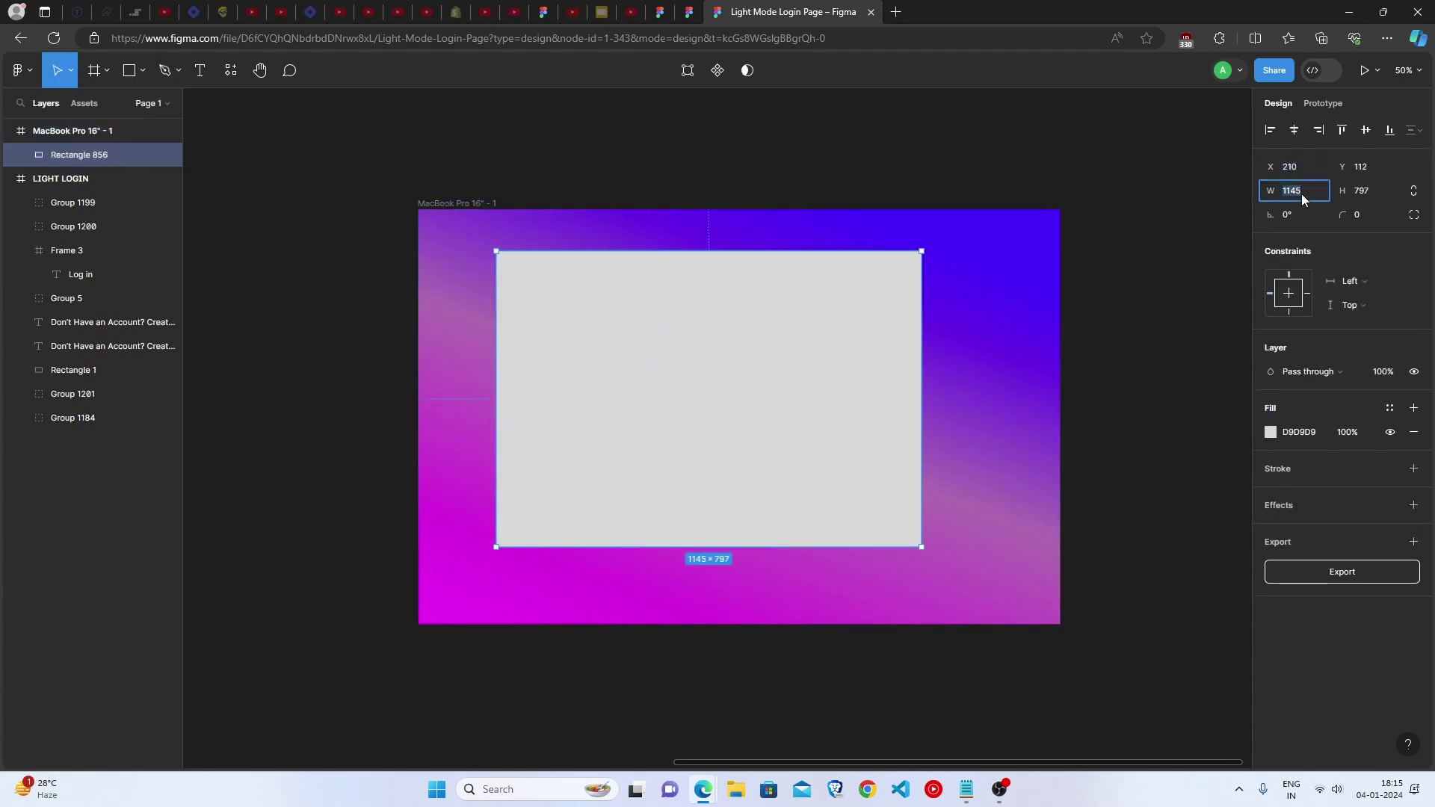
type("1200")
left_click(1358, 190)
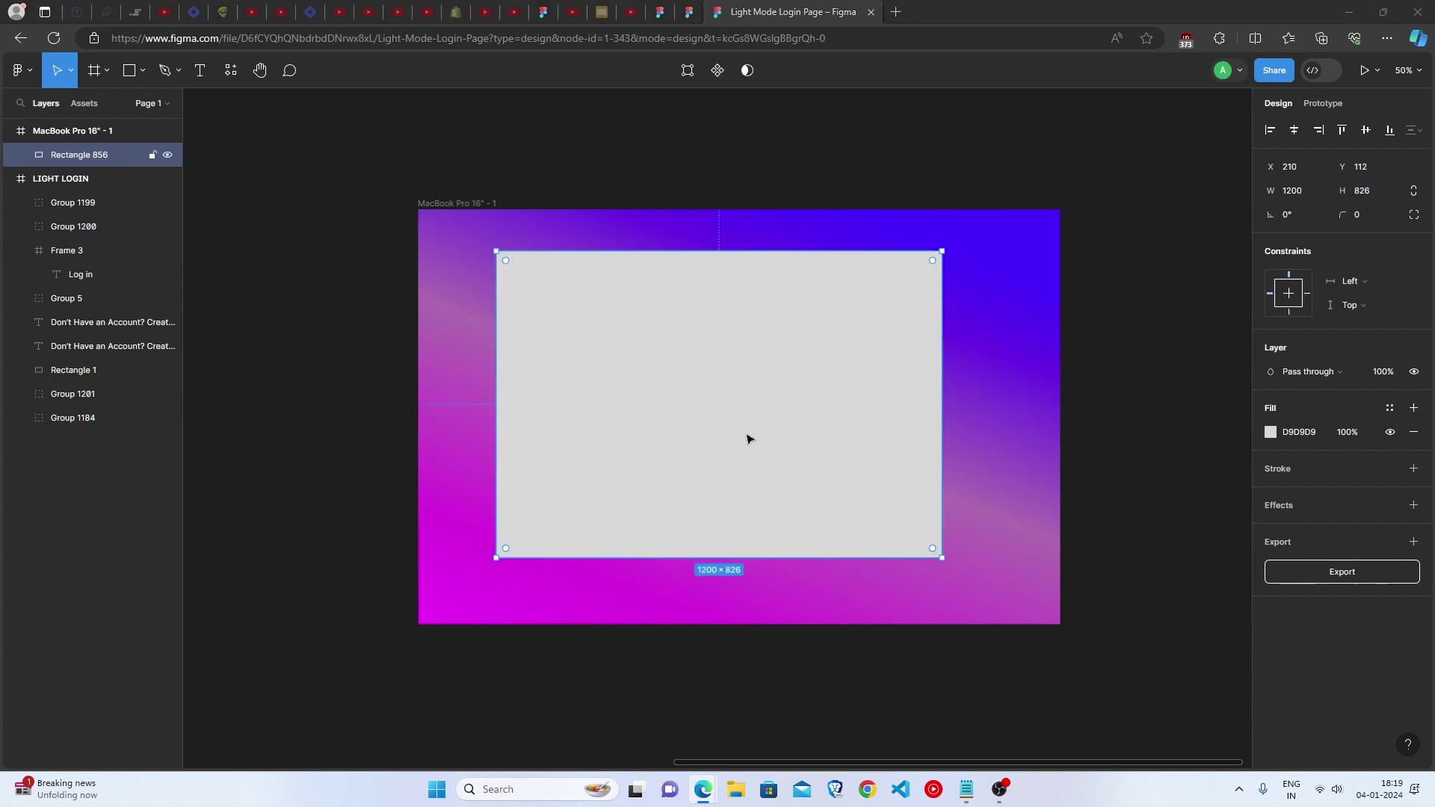
left_click_drag(746, 439, 769, 454)
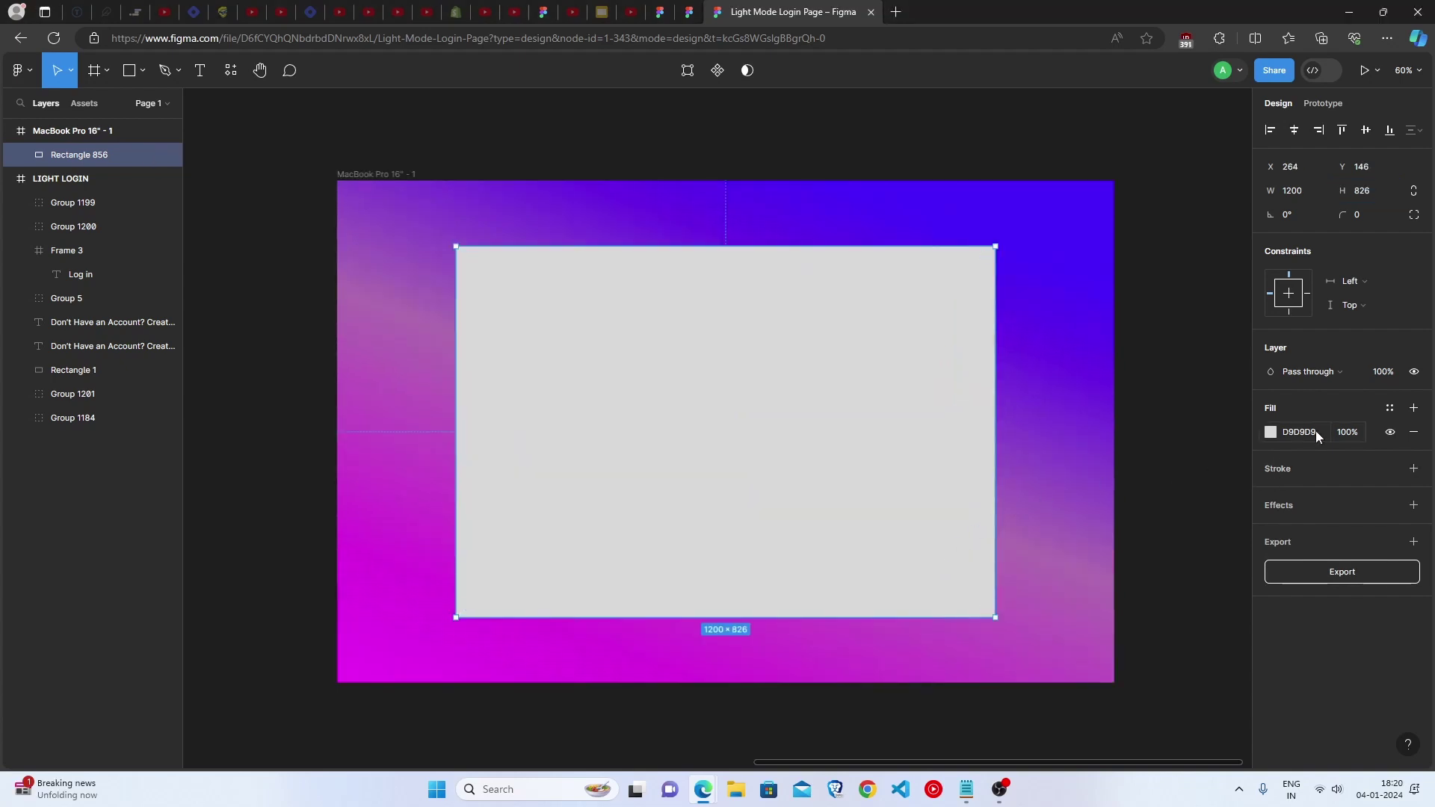
Change the rectangle's fill to a linear gradient and set its first stop to ECC8C8 at 50% opacity
left_click(1271, 432)
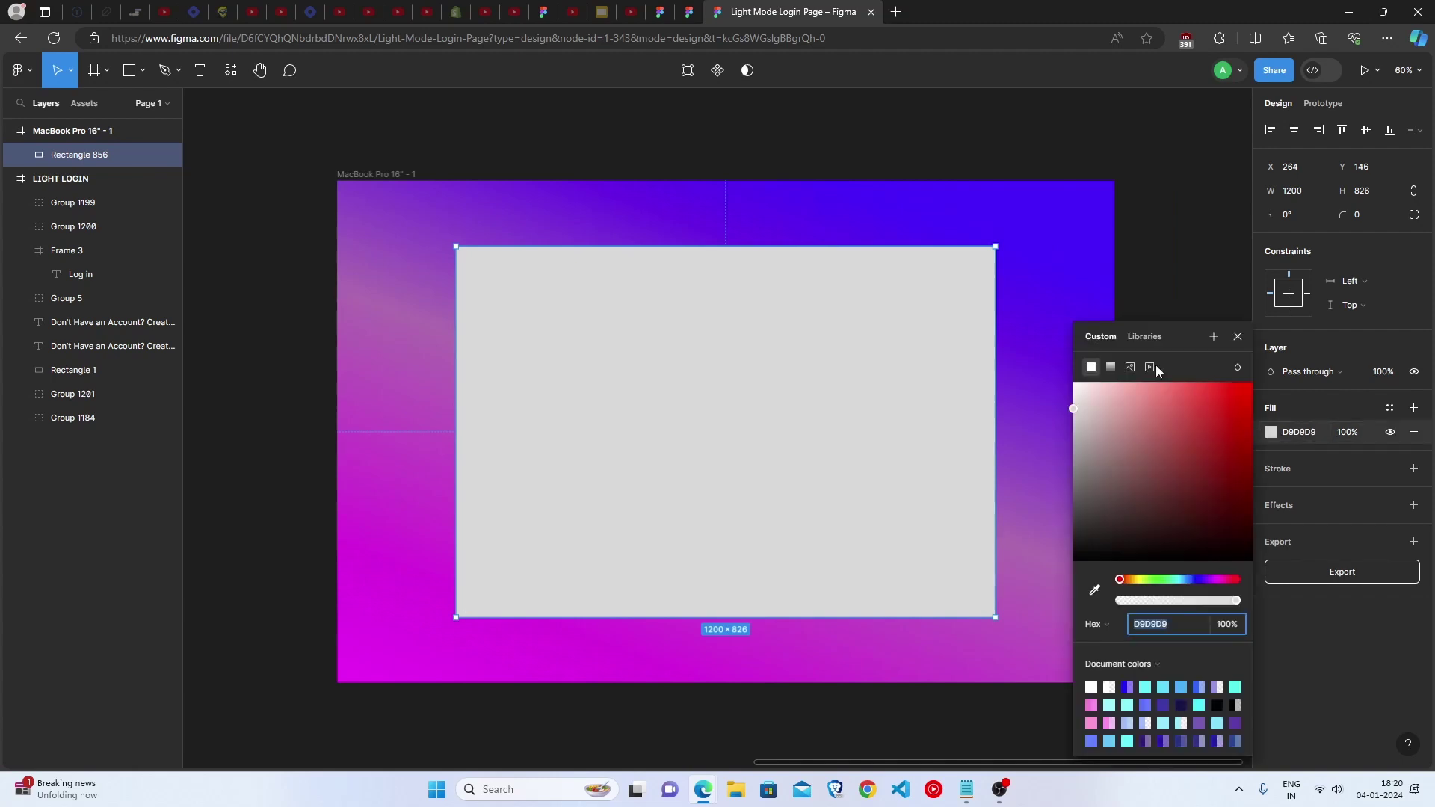
left_click(1108, 369)
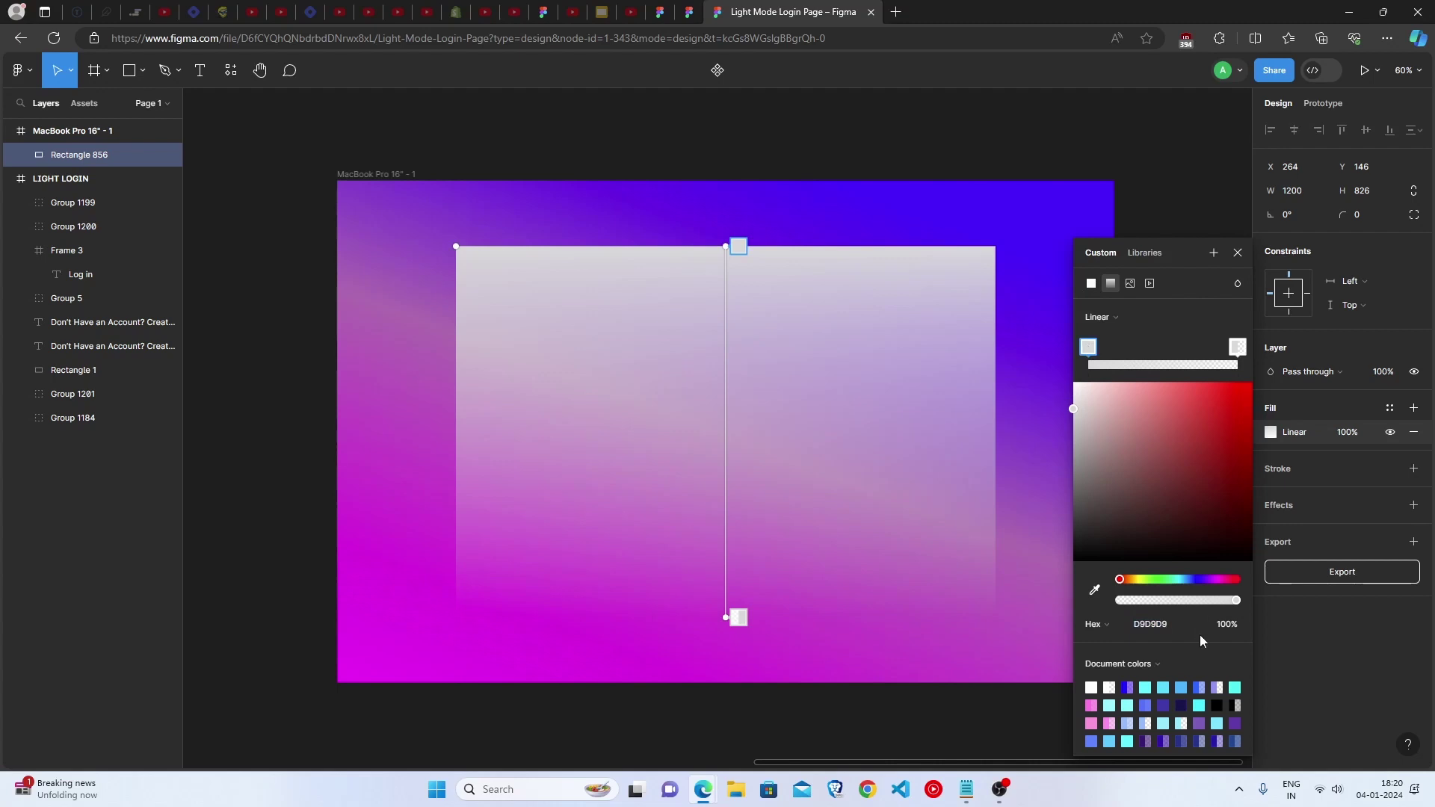
left_click(1179, 624)
type("ECC8C8")
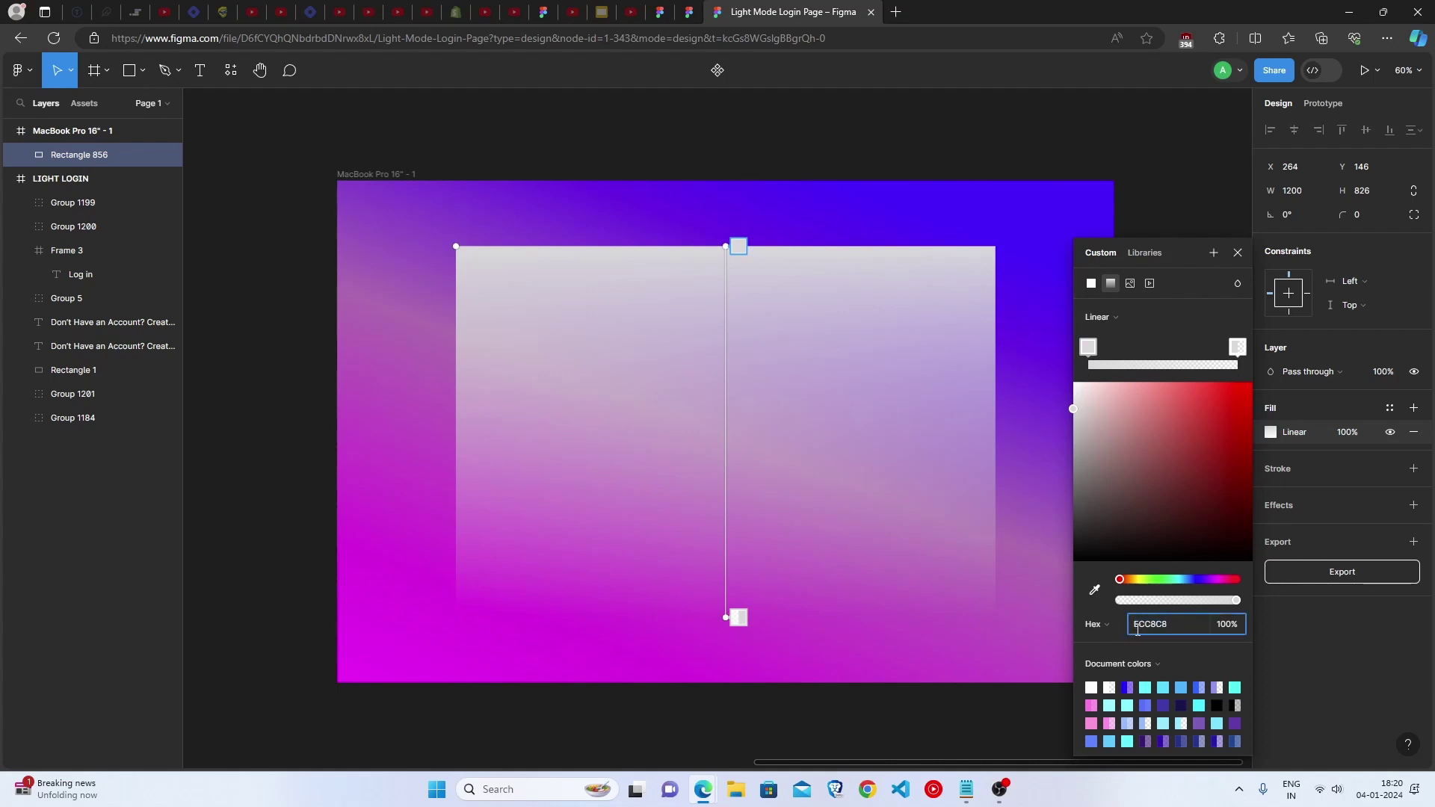
left_click_drag(1137, 630, 1172, 629)
left_click(1227, 626)
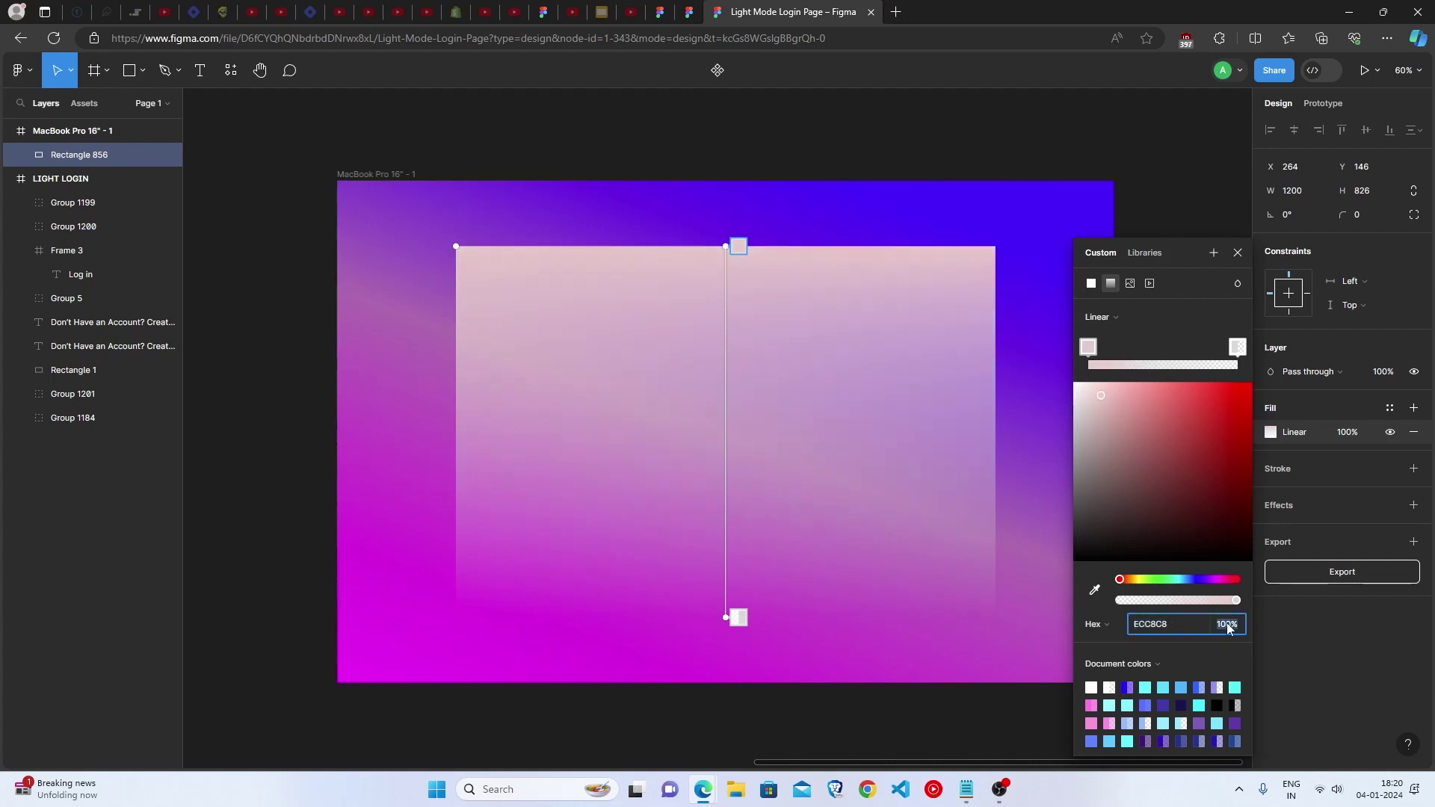
type("50")
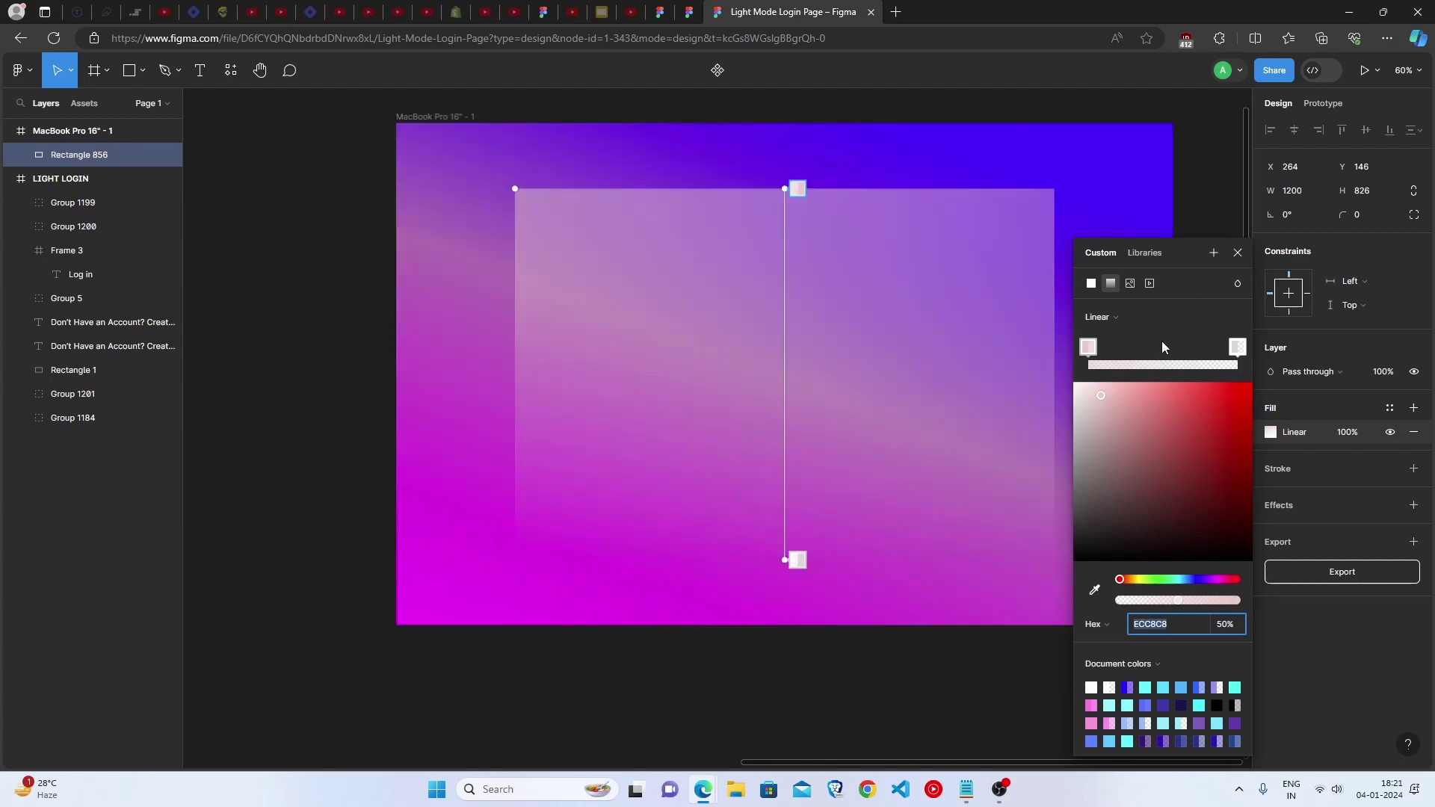
Add a middle stop to the rectangle's gradient with colour 000000 at 30% opacity
left_click(1163, 347)
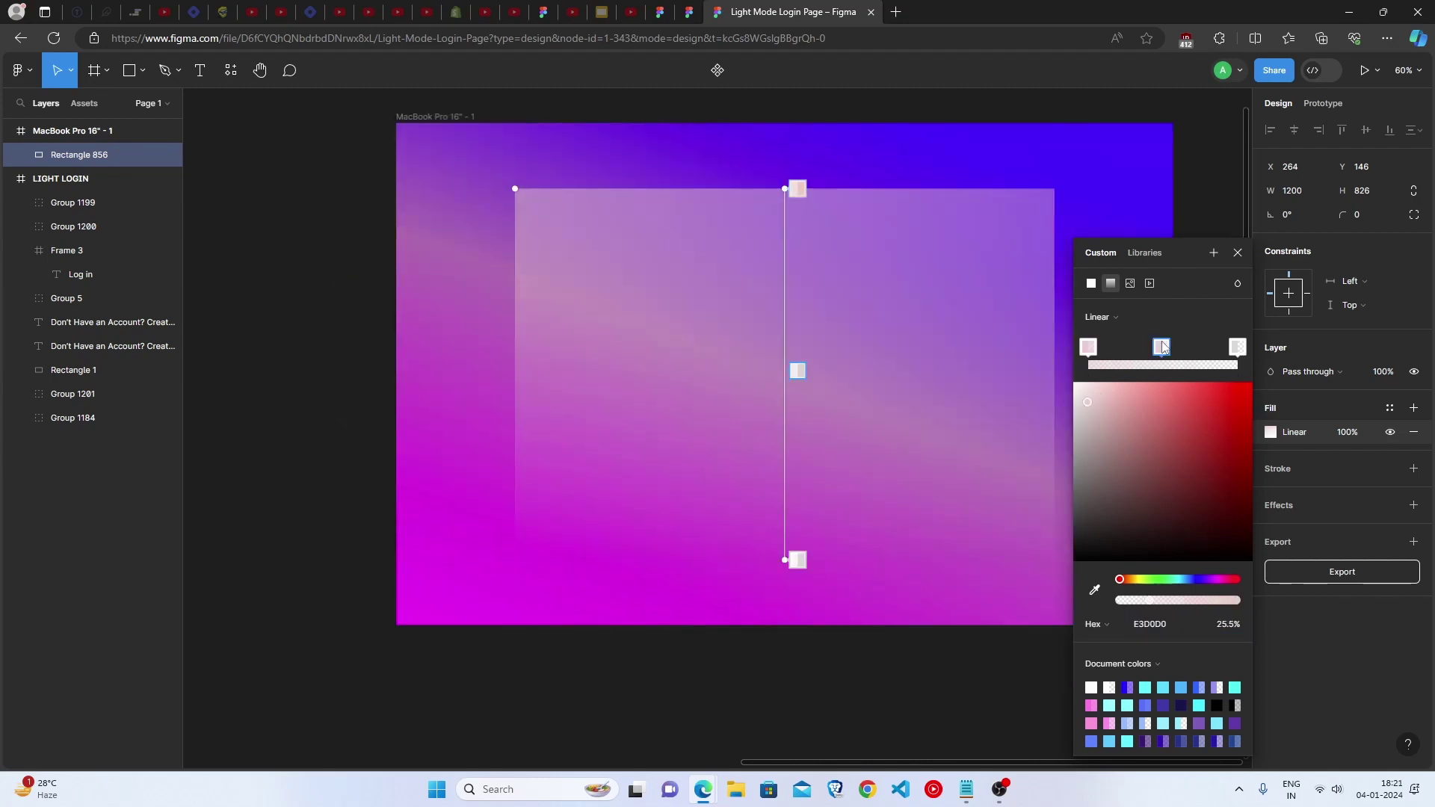
left_click(1182, 626)
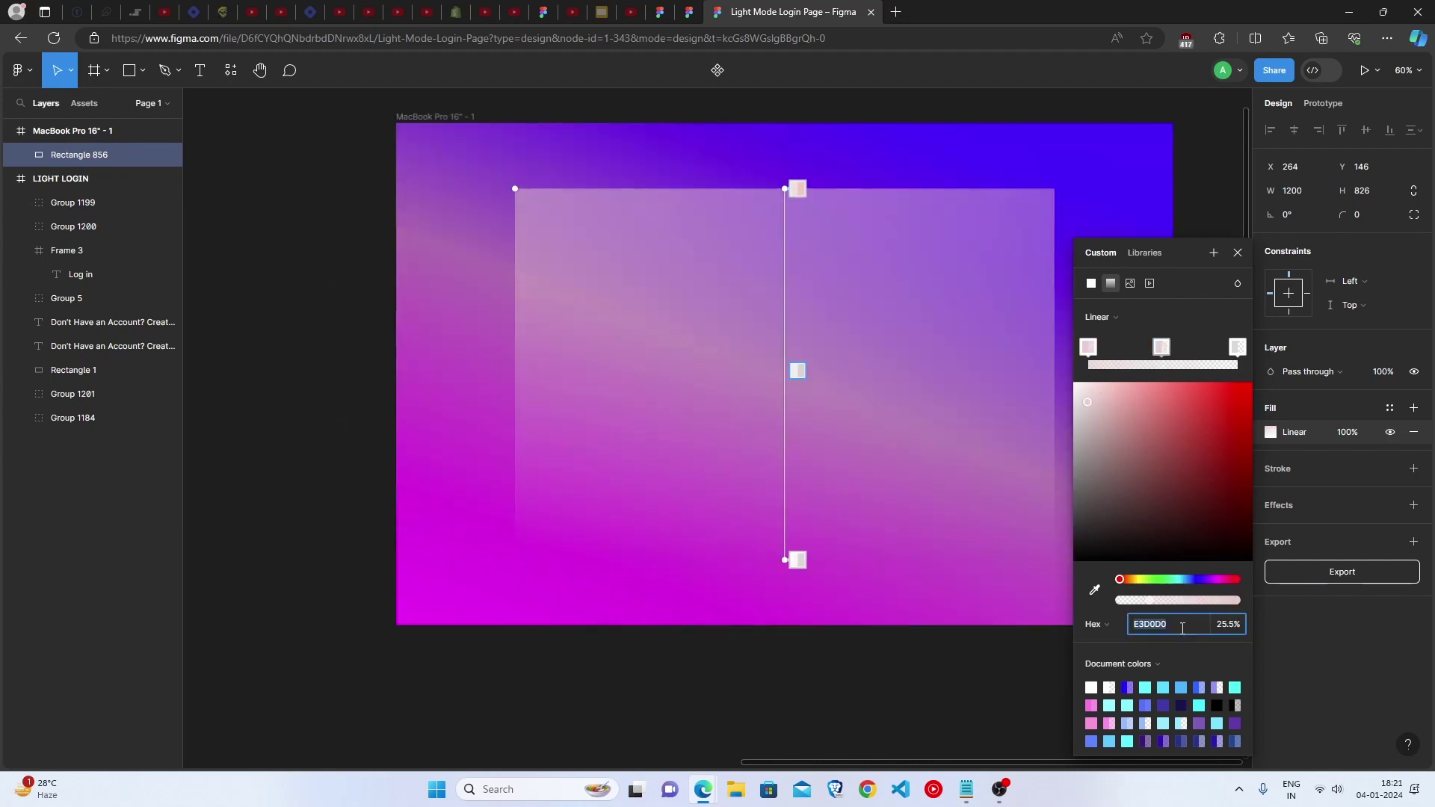
type("000000")
left_click_drag(1111, 419, 1268, 578)
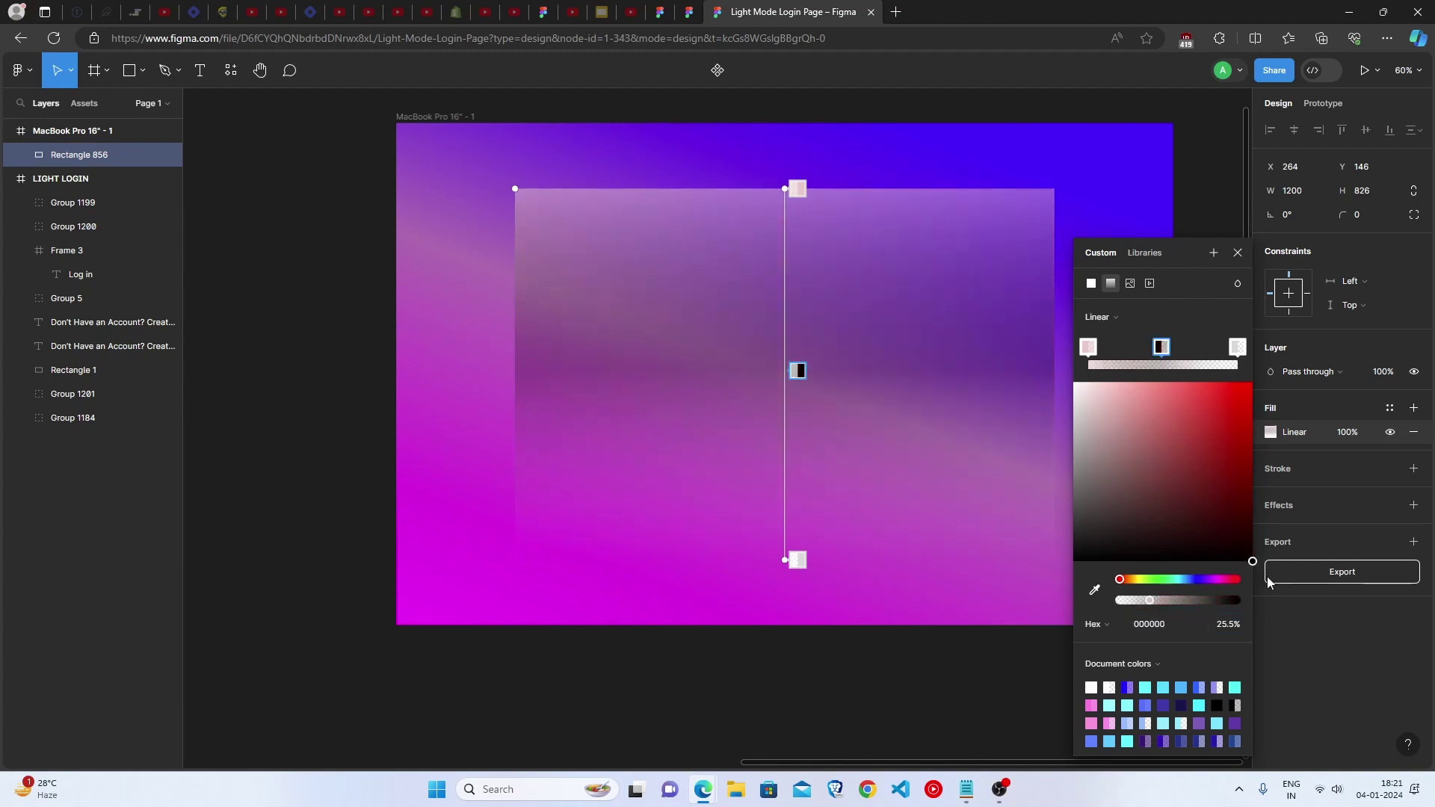
left_click(1234, 627)
type("3")
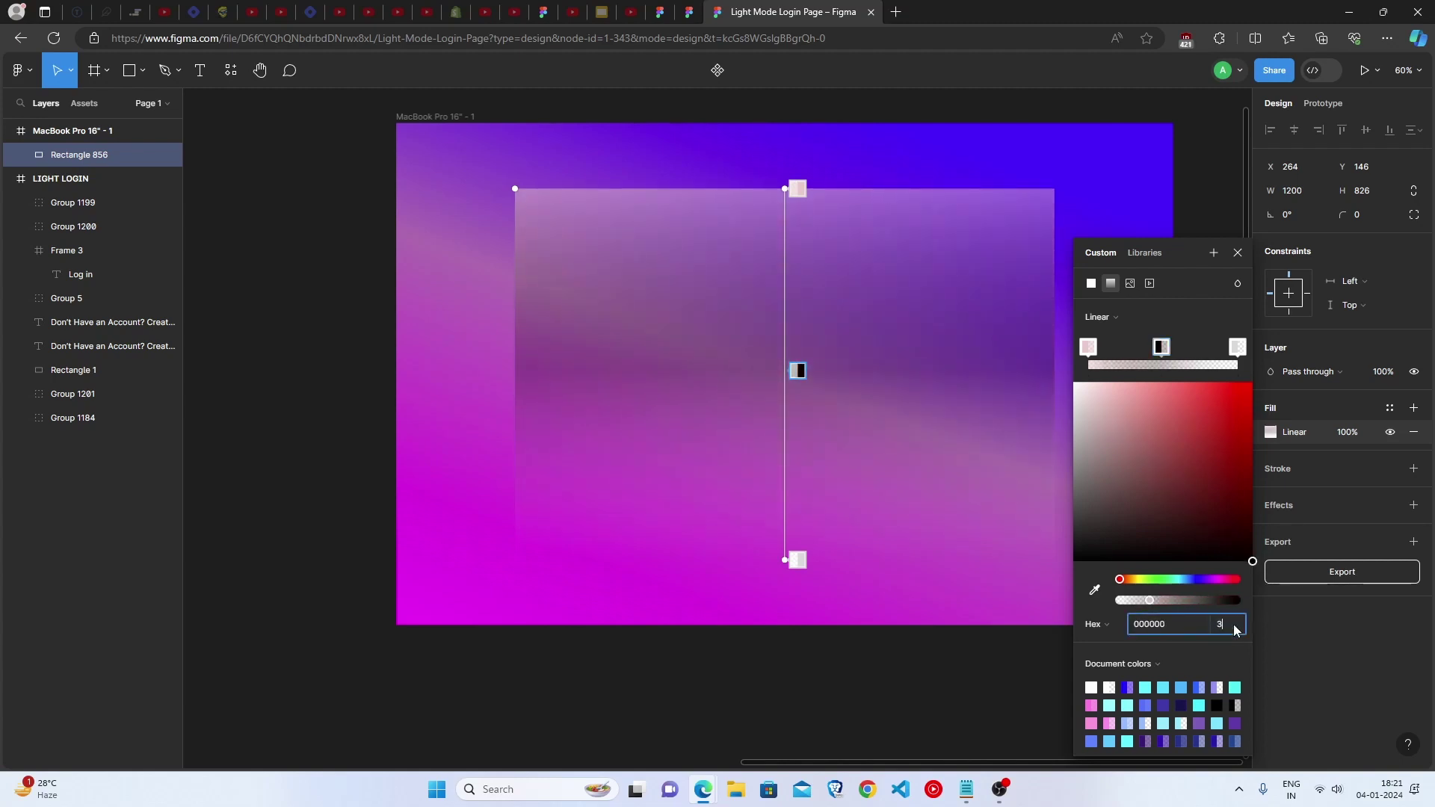
type("0")
Set the last stop of the rectangle's gradient to FFFFFF and raise its opacity slightly
left_click(1238, 346)
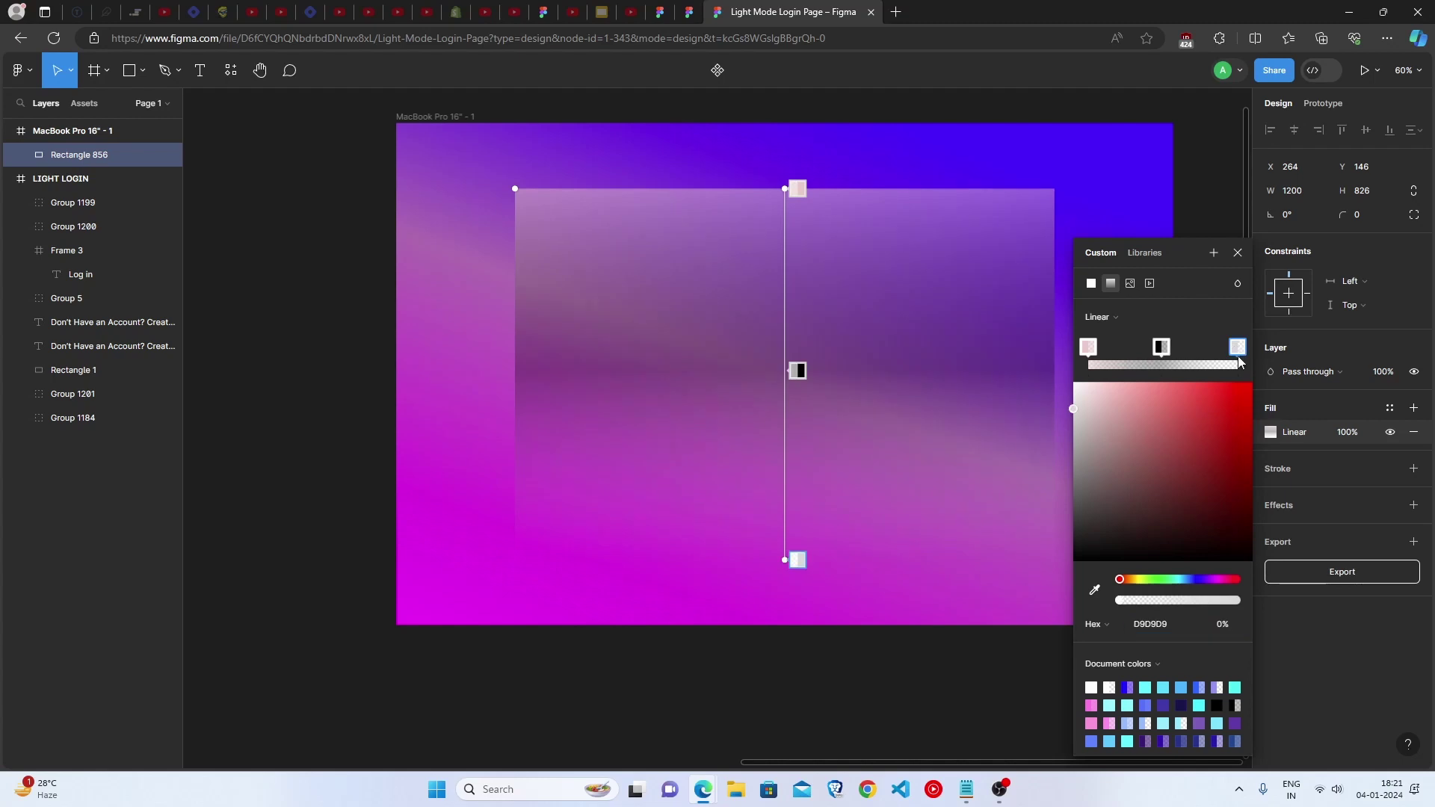
left_click_drag(1155, 440, 982, 343)
left_click(1223, 628)
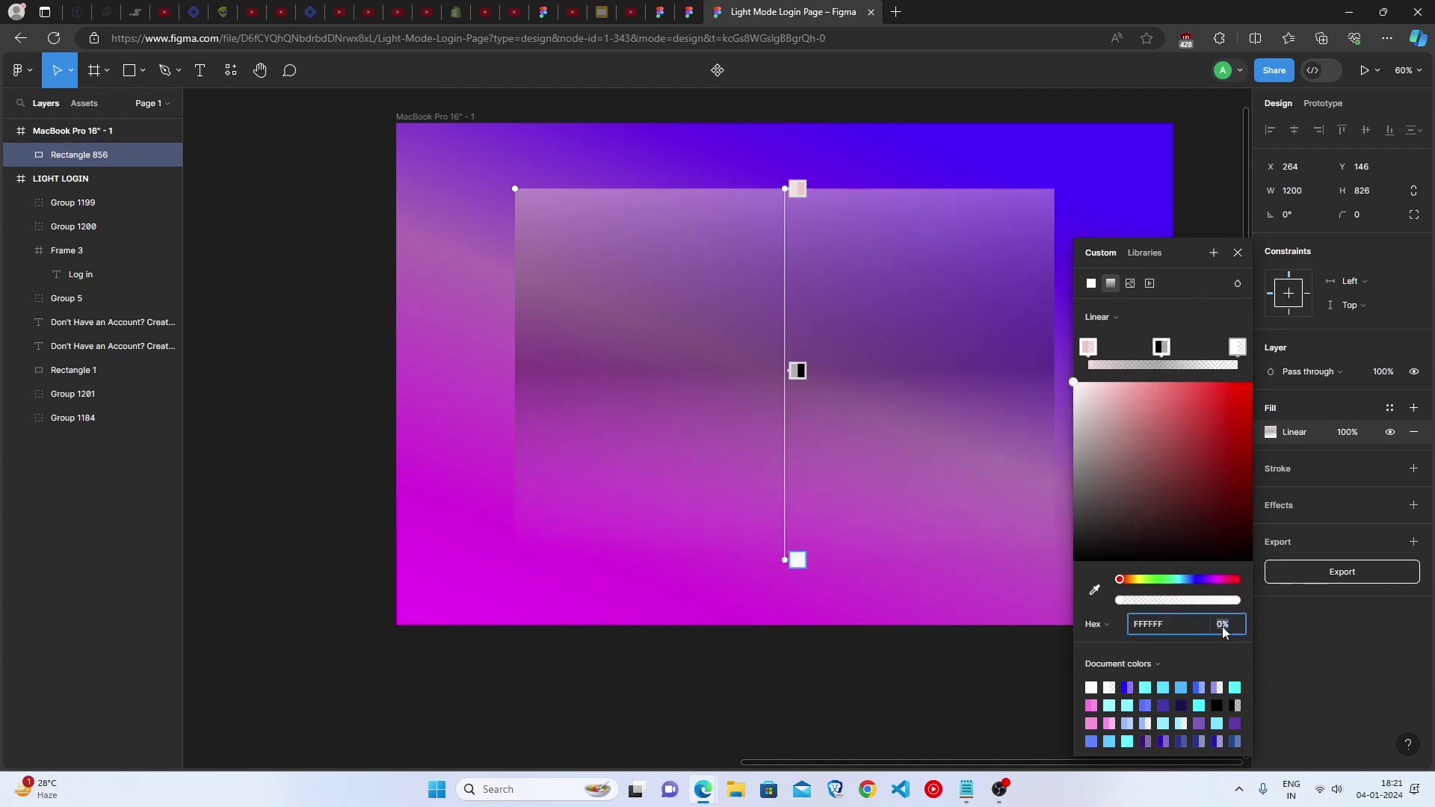
Shift the rectangle's black stop toward the gradient's end and angle the gradient diagonally from the upper-left corner to the lower right
left_click(1162, 347)
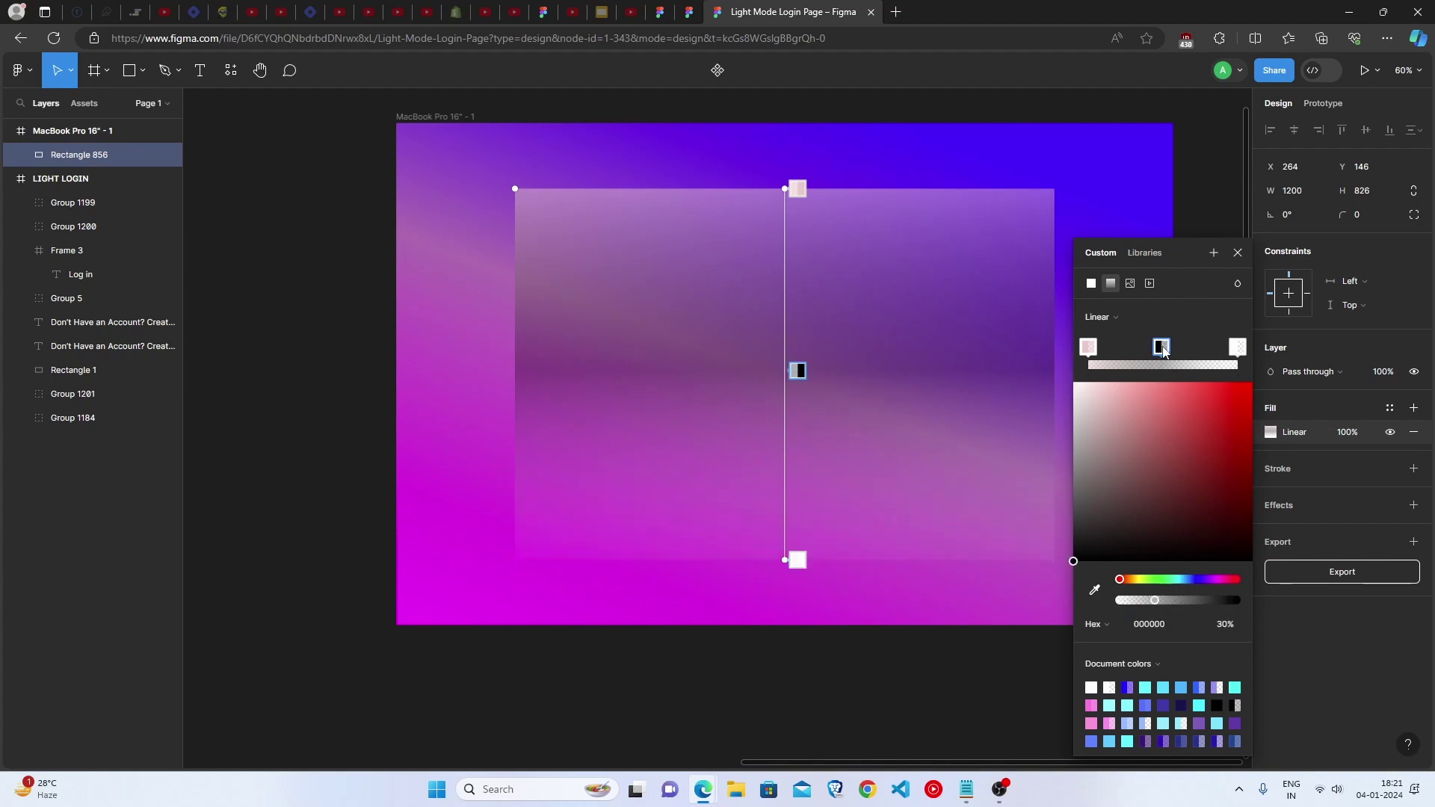
left_click_drag(1168, 351, 1185, 351)
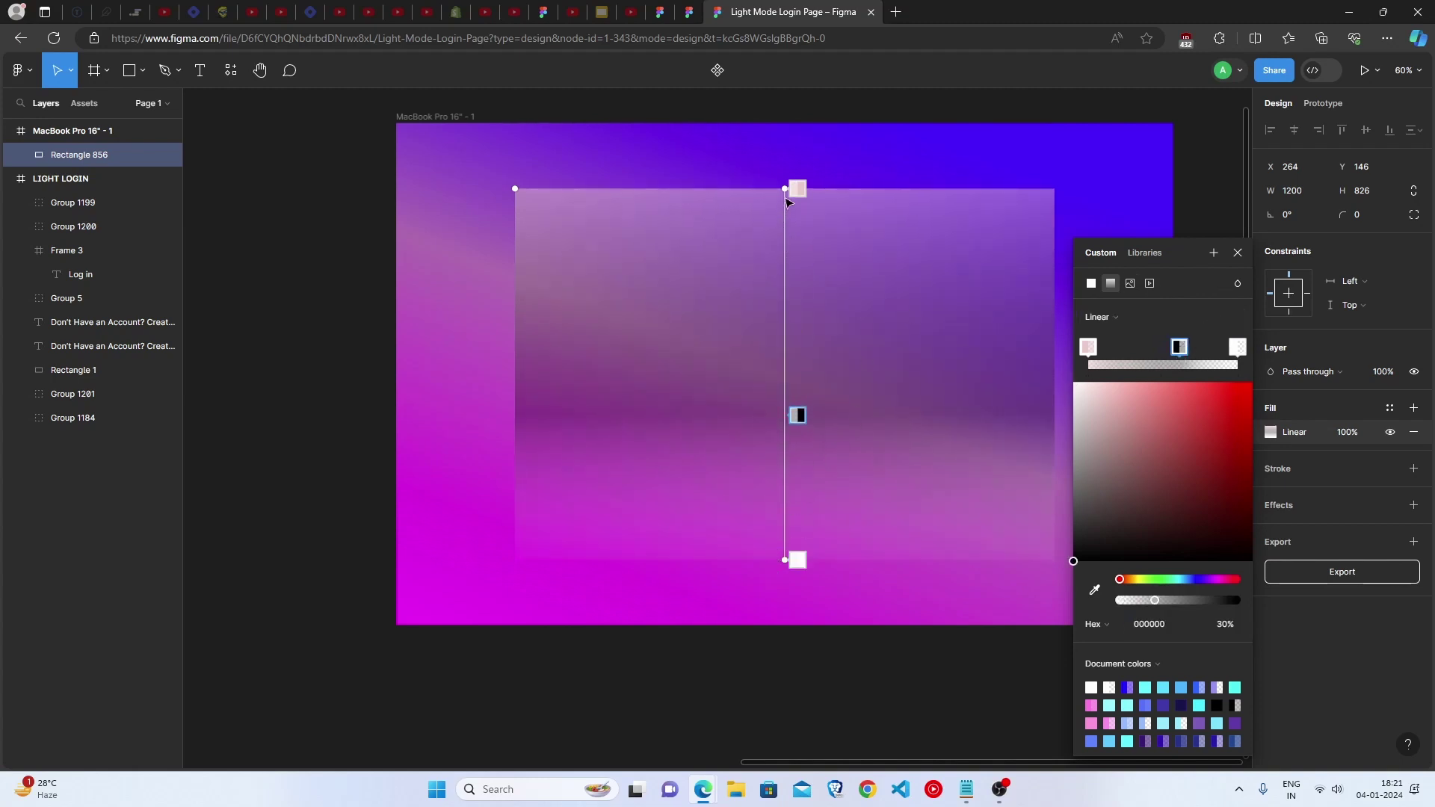
left_click_drag(785, 191, 525, 198)
left_click_drag(785, 559, 954, 559)
left_click(1238, 253)
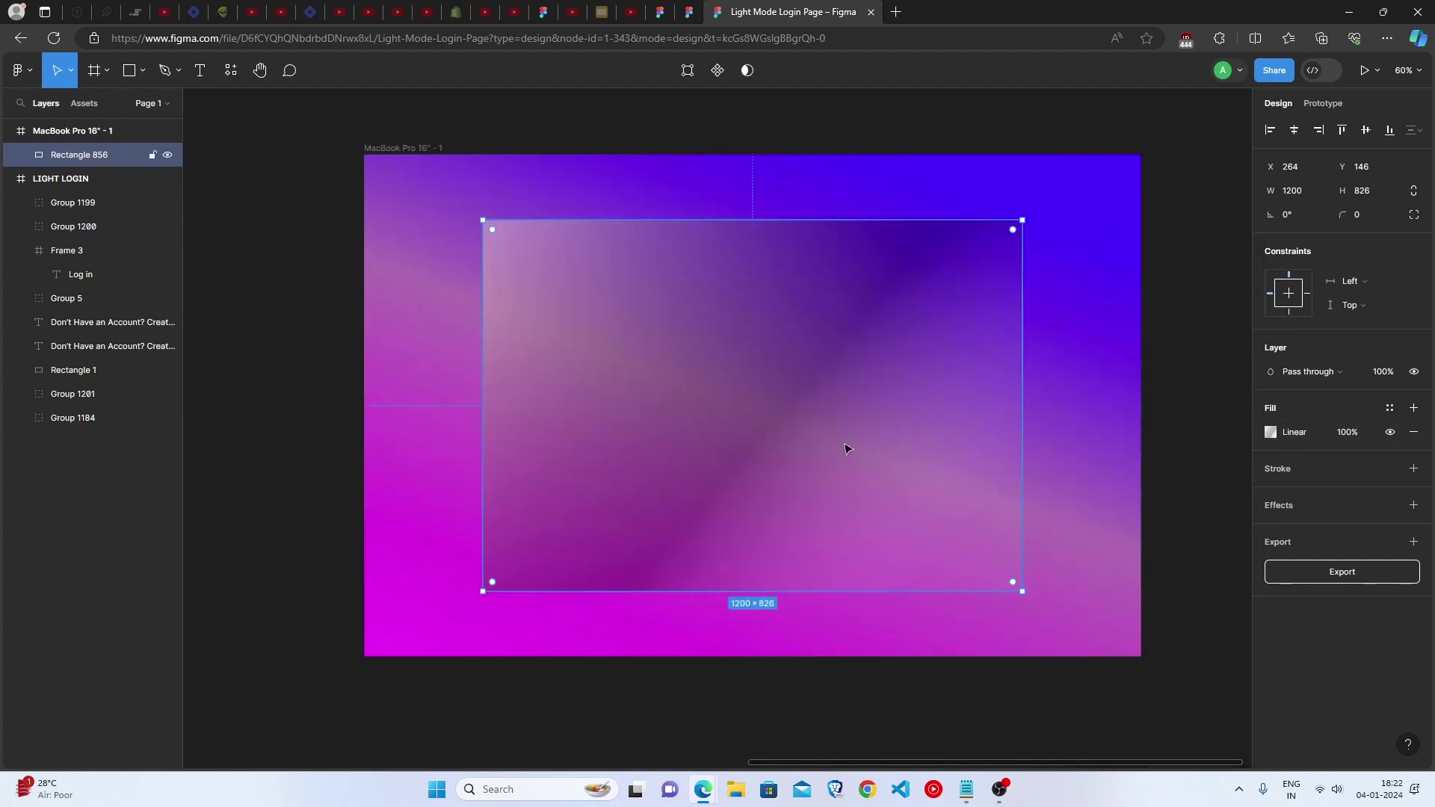
Set the rectangle's fill opacity to 40% and add a stroke around it
left_click(1349, 435)
type("40")
left_click(1198, 475)
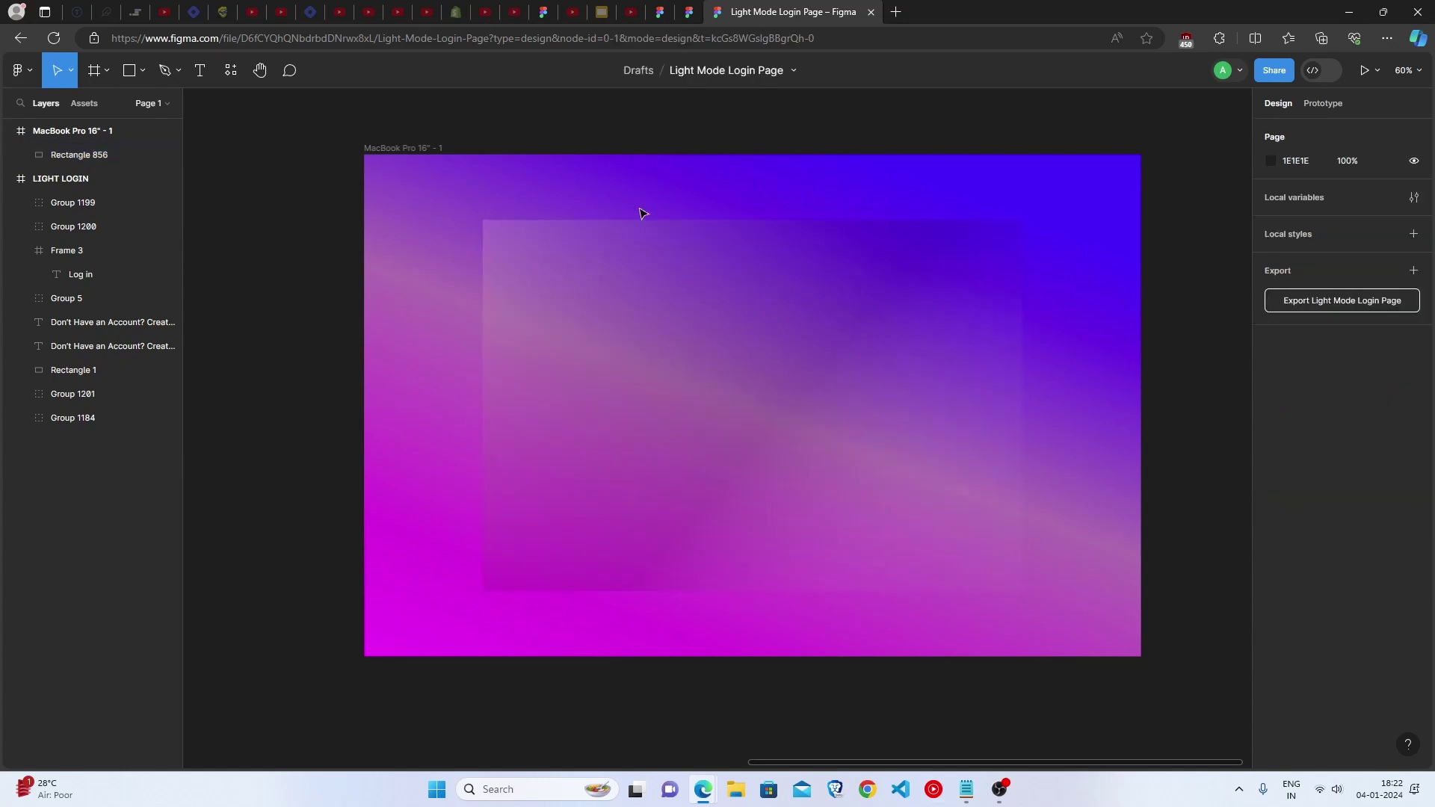
left_click(535, 378)
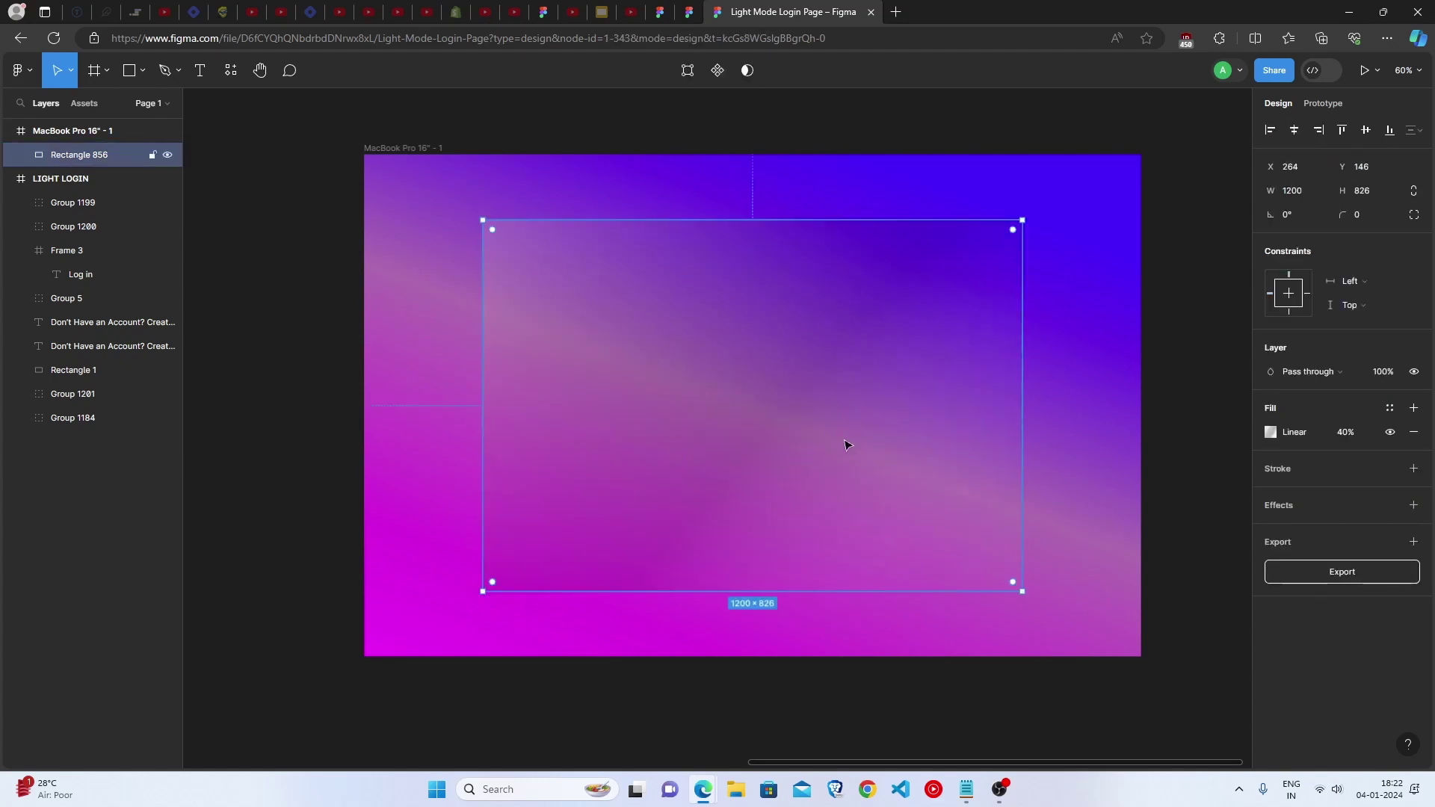
left_click(1306, 474)
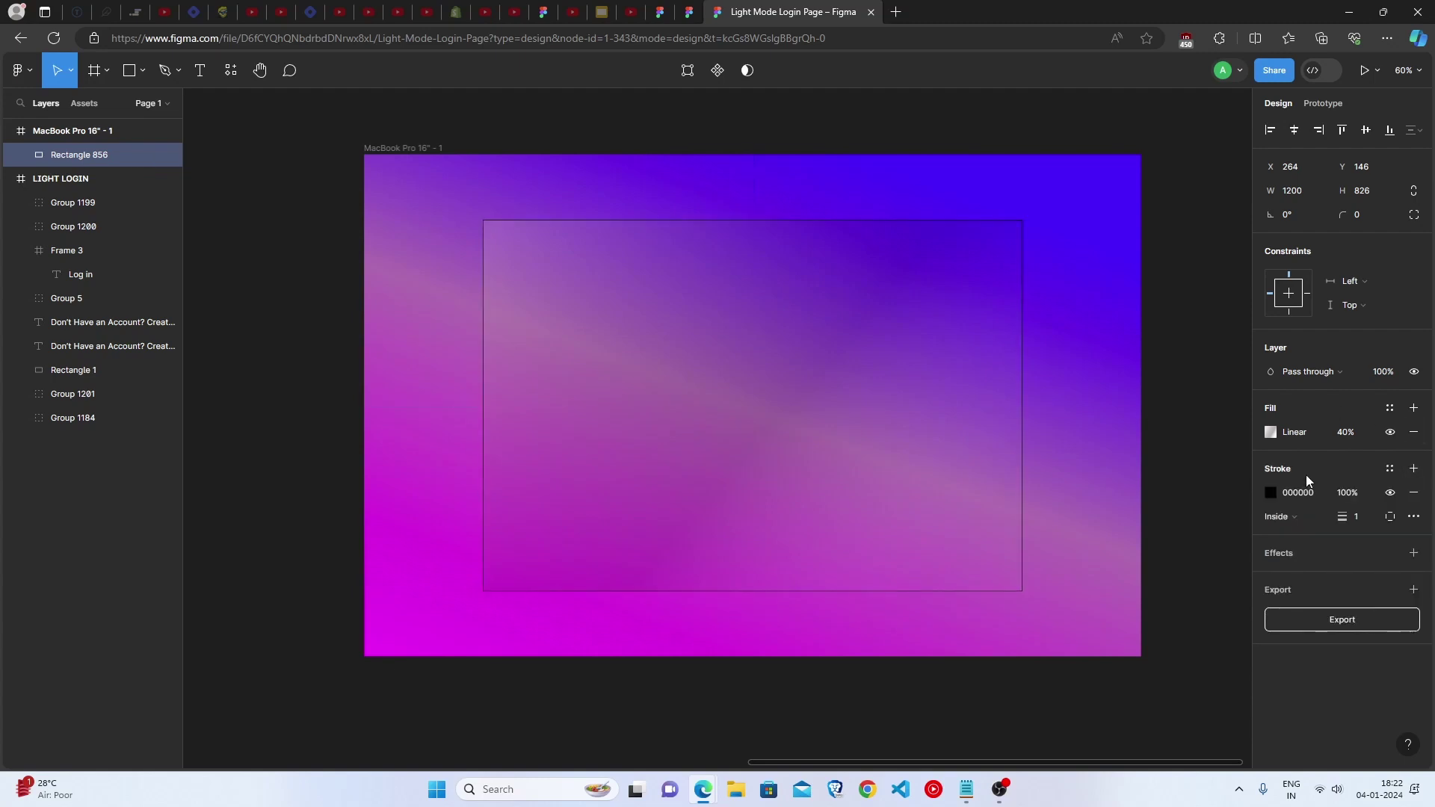
Change the rectangle's stroke to a linear gradient and set its first stop to FFFFFF at 50% opacity
scroll(1286, 482, "down", 1)
left_click(1271, 492)
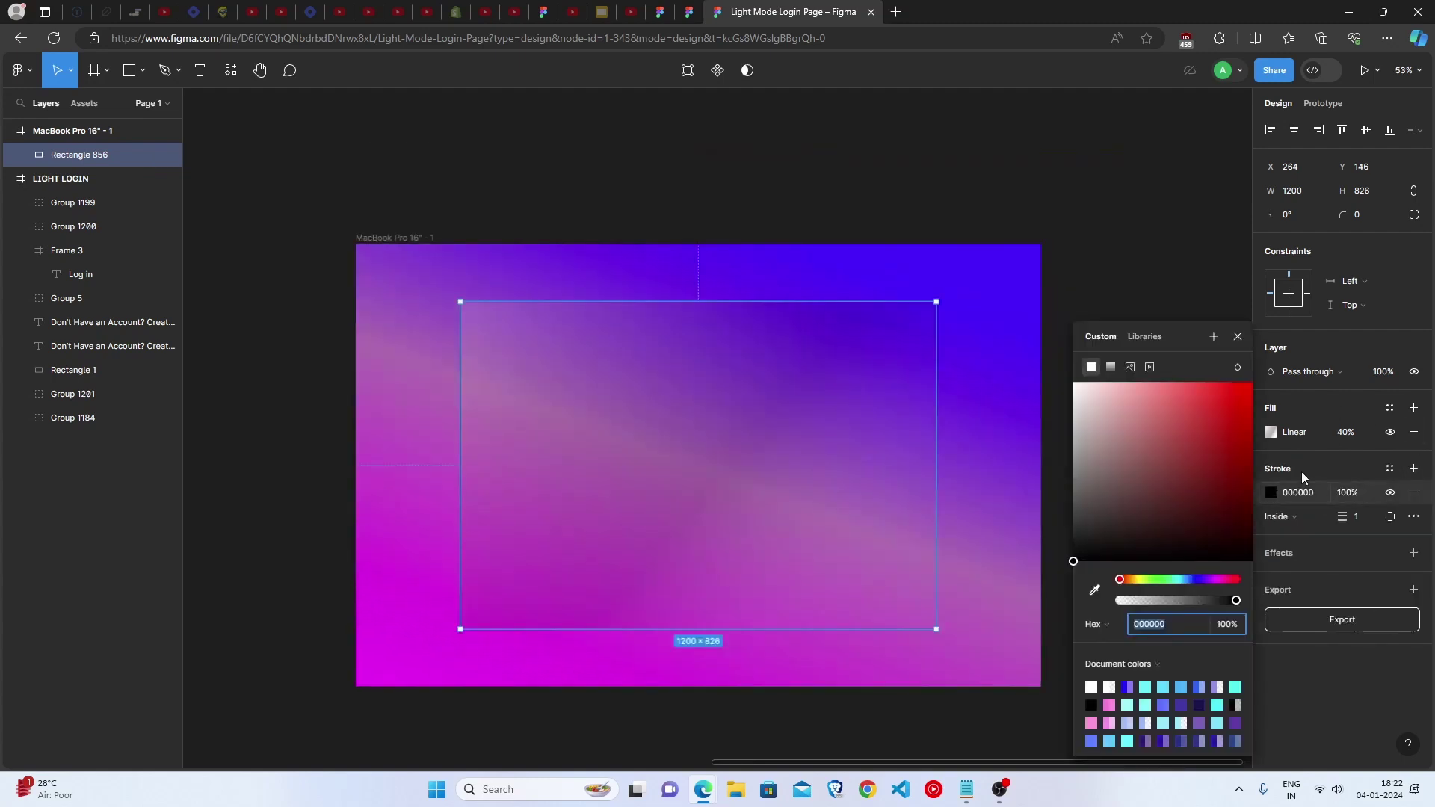
left_click(1112, 368)
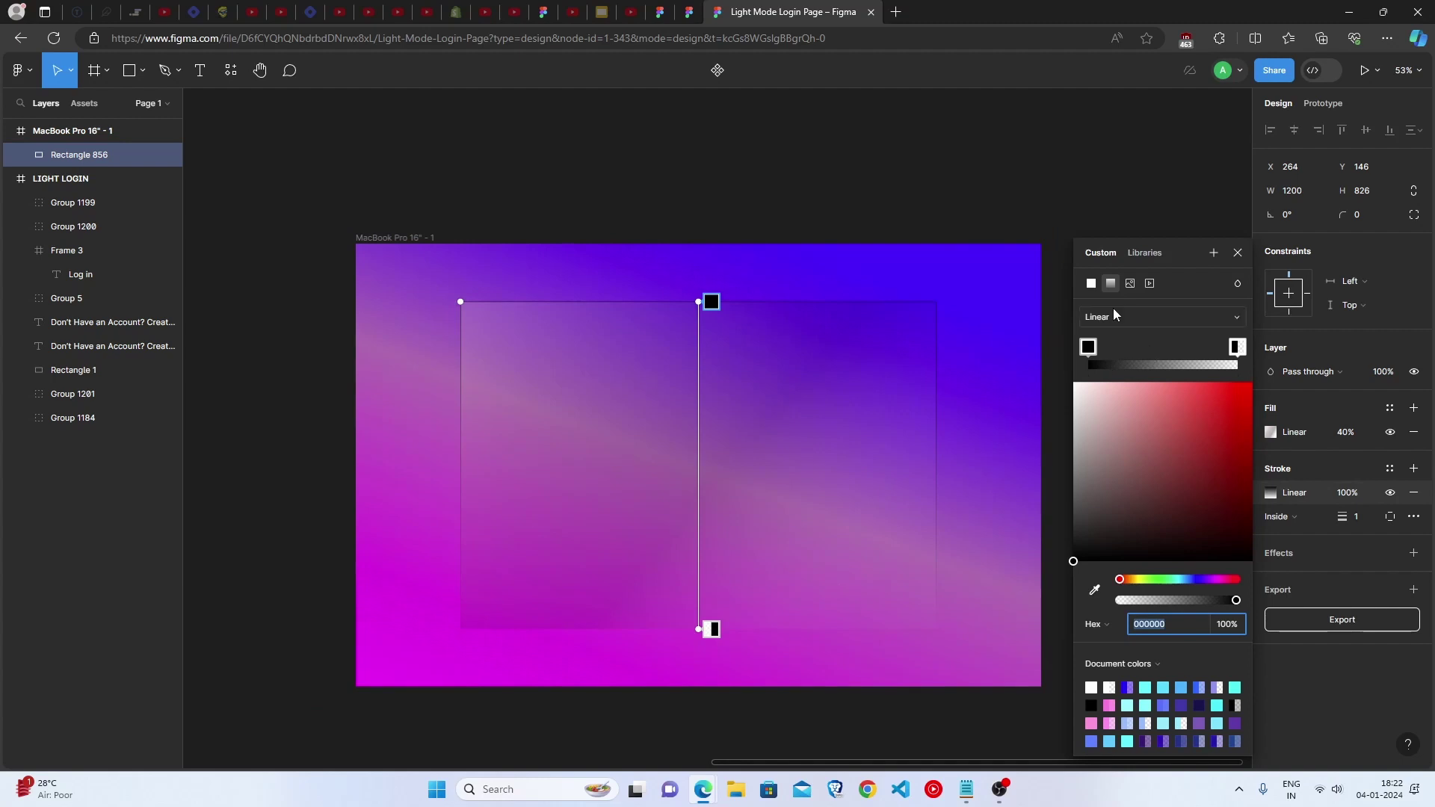
left_click(1088, 347)
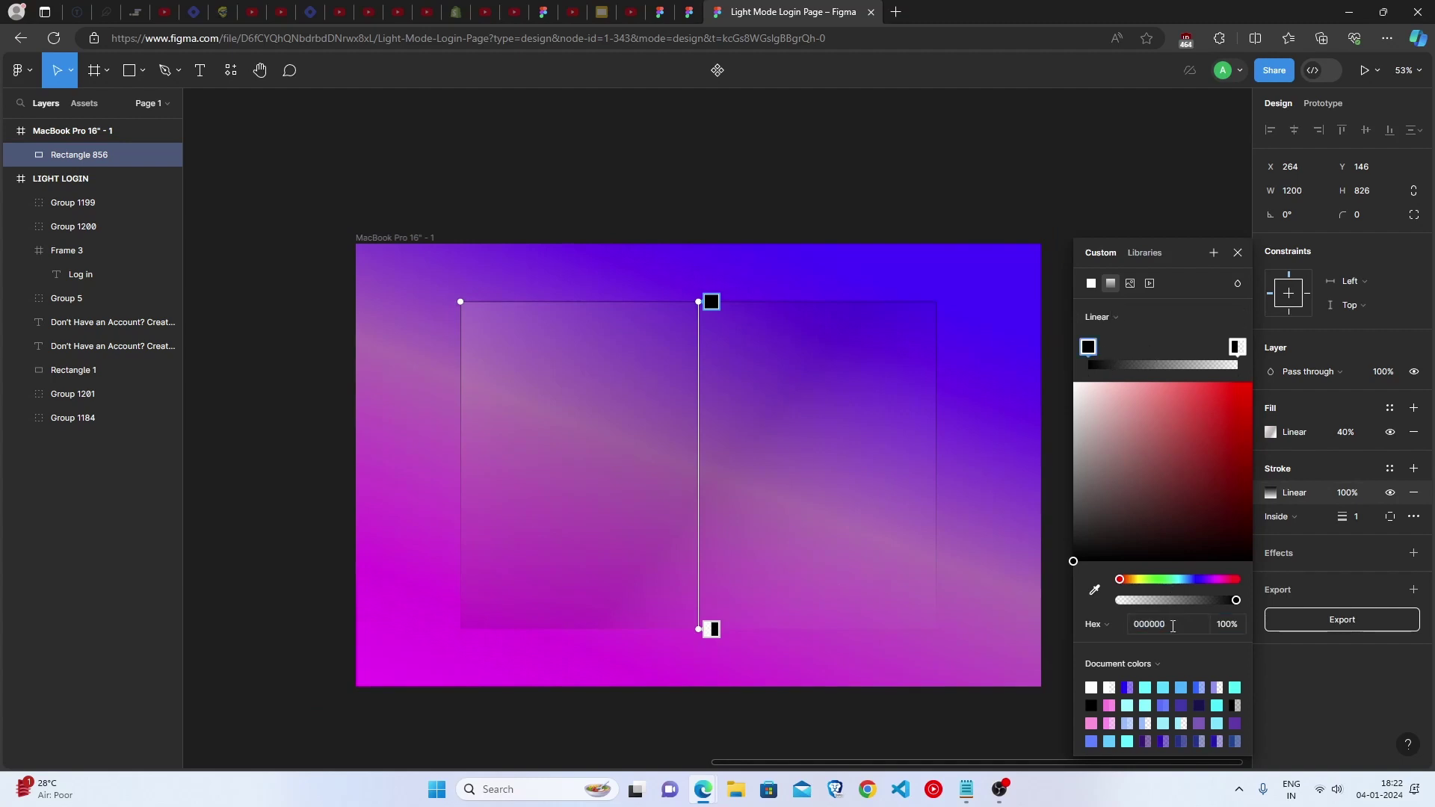
left_click_drag(1181, 495, 978, 354)
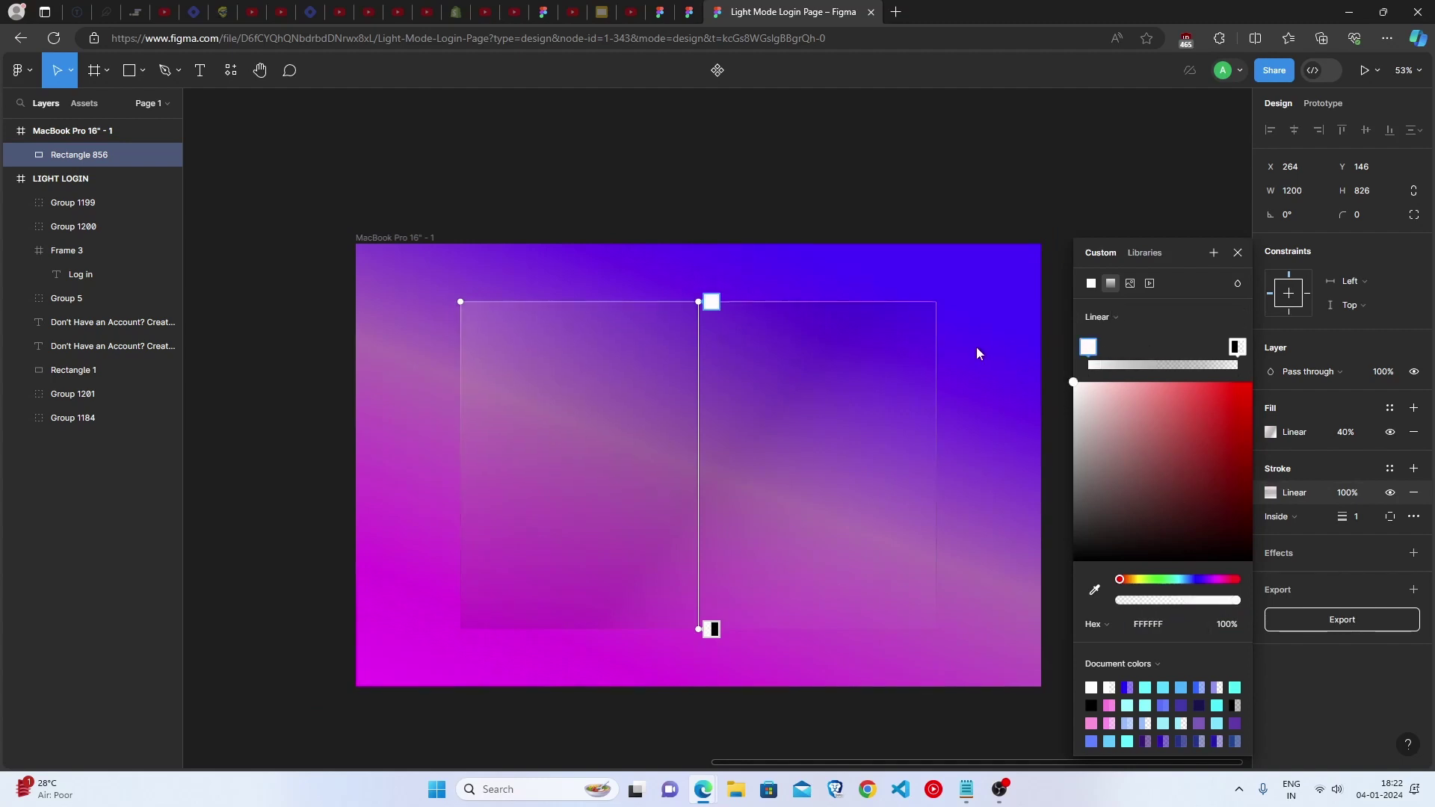
left_click(1231, 626)
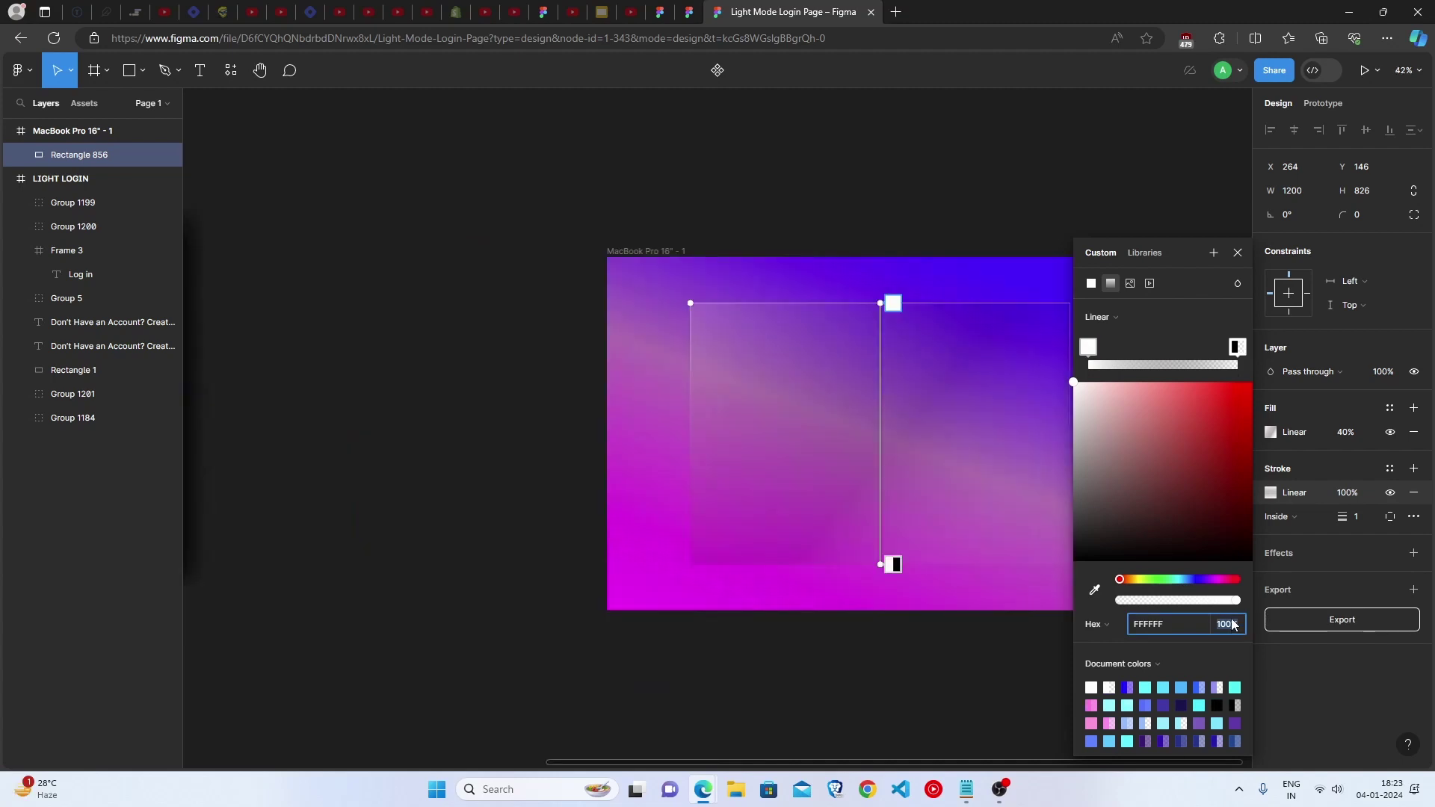
type("50")
Set the last stop of the stroke gradient to FFFFFF at 40% opacity
left_click(1237, 349)
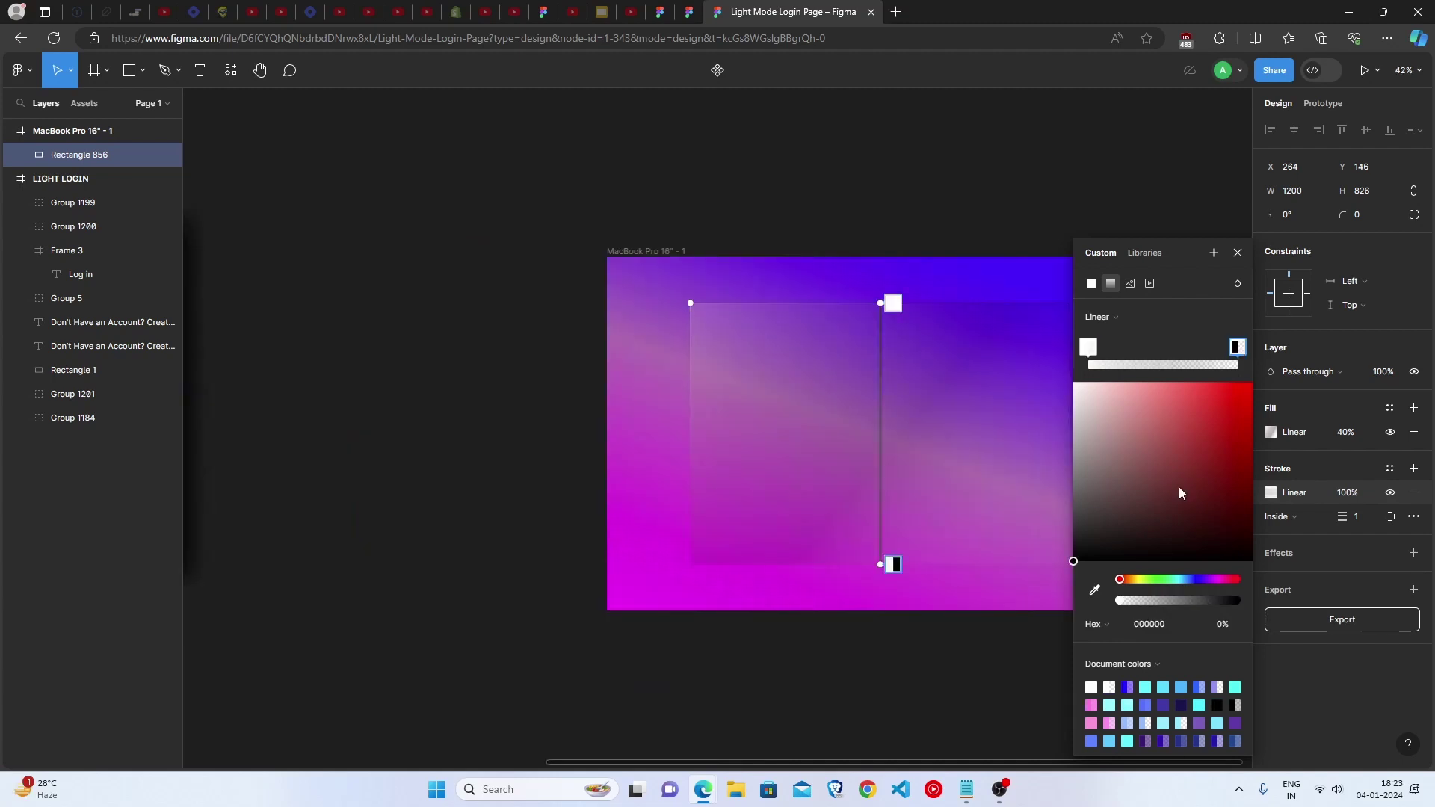
left_click_drag(1212, 503, 1000, 375)
left_click(1225, 623)
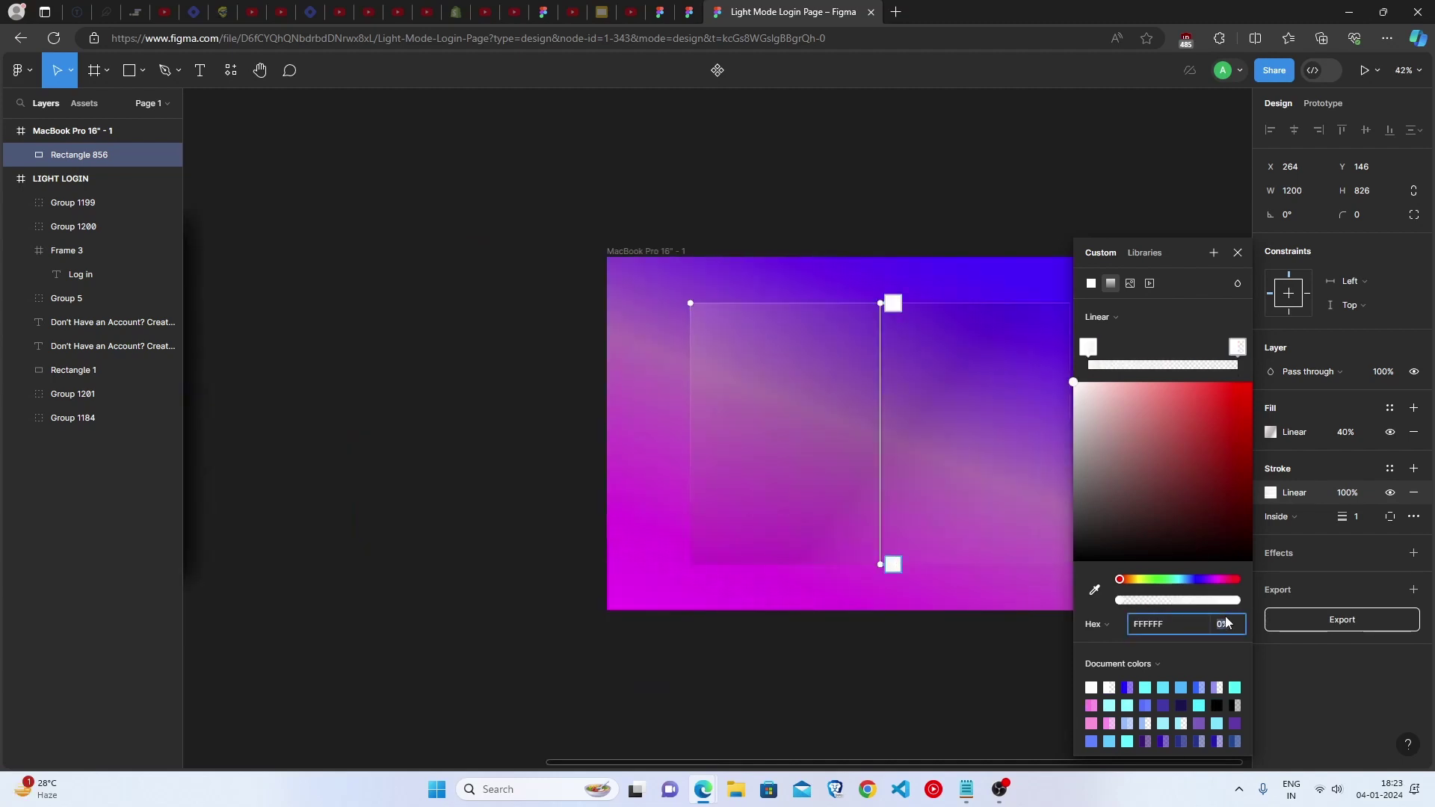
type("40")
key("Return")
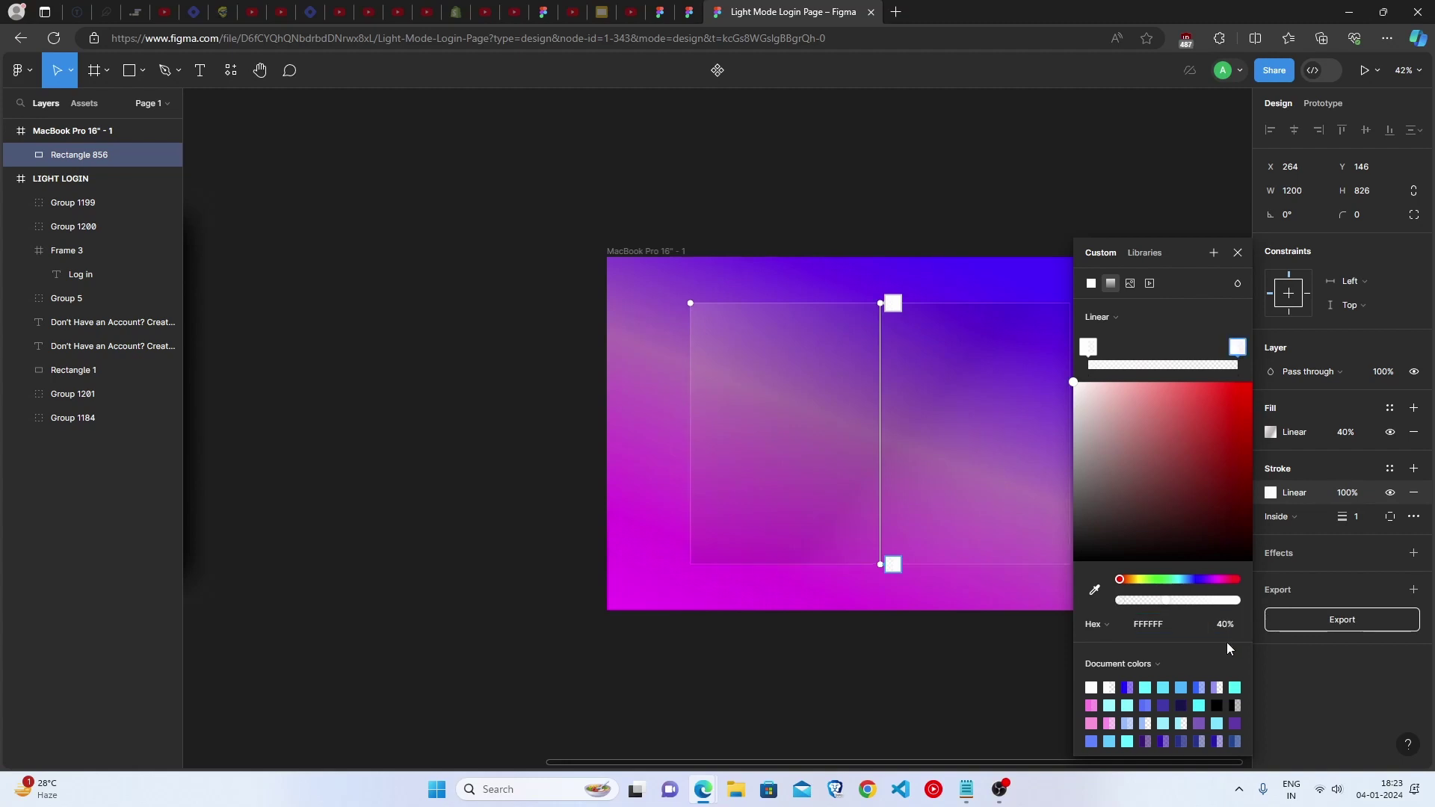
Set the rectangle's stroke width to 2, close the colour settings and deselect the rectangle
left_click(1360, 518)
type("2")
key("Return")
left_click(1110, 201)
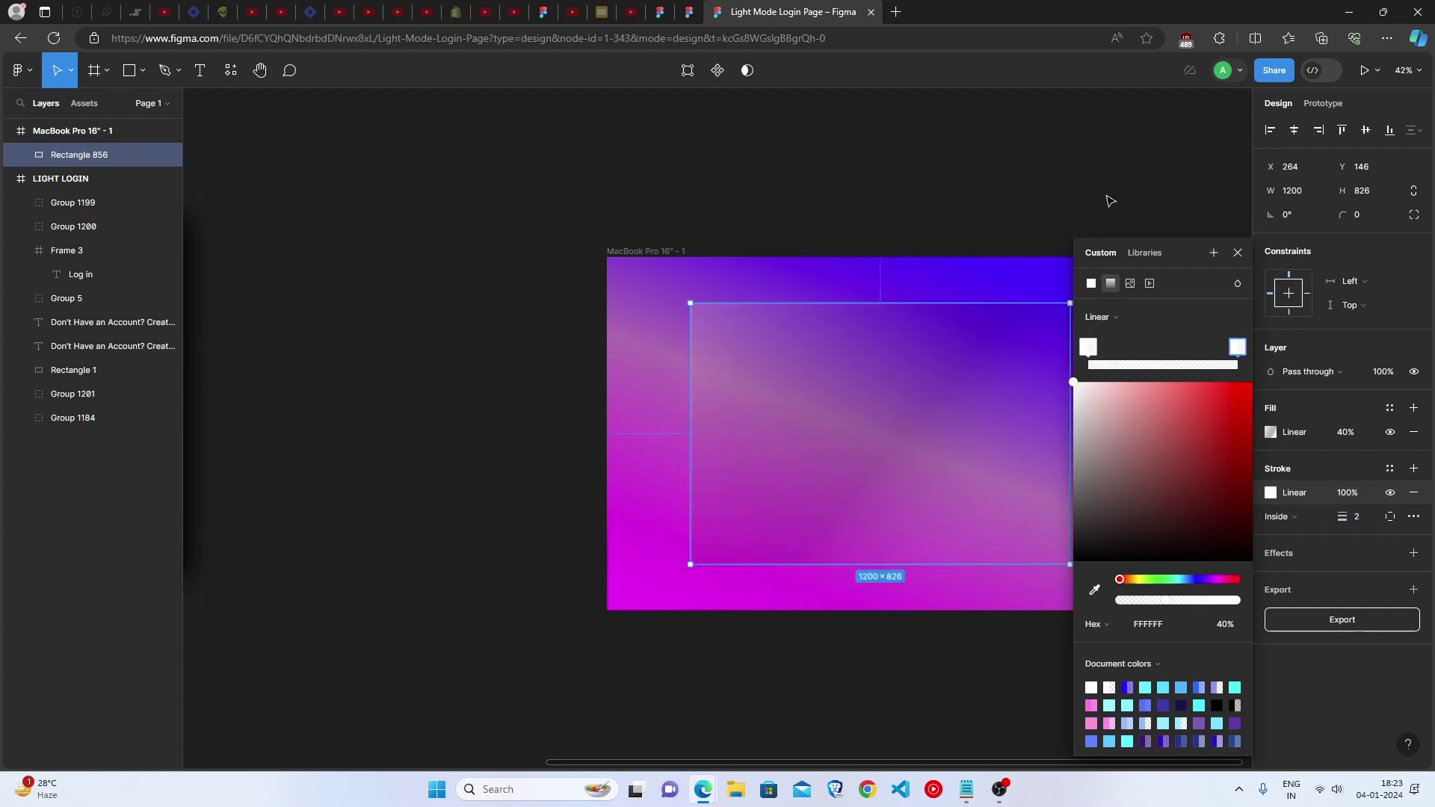
left_click(1237, 255)
left_click(1233, 258)
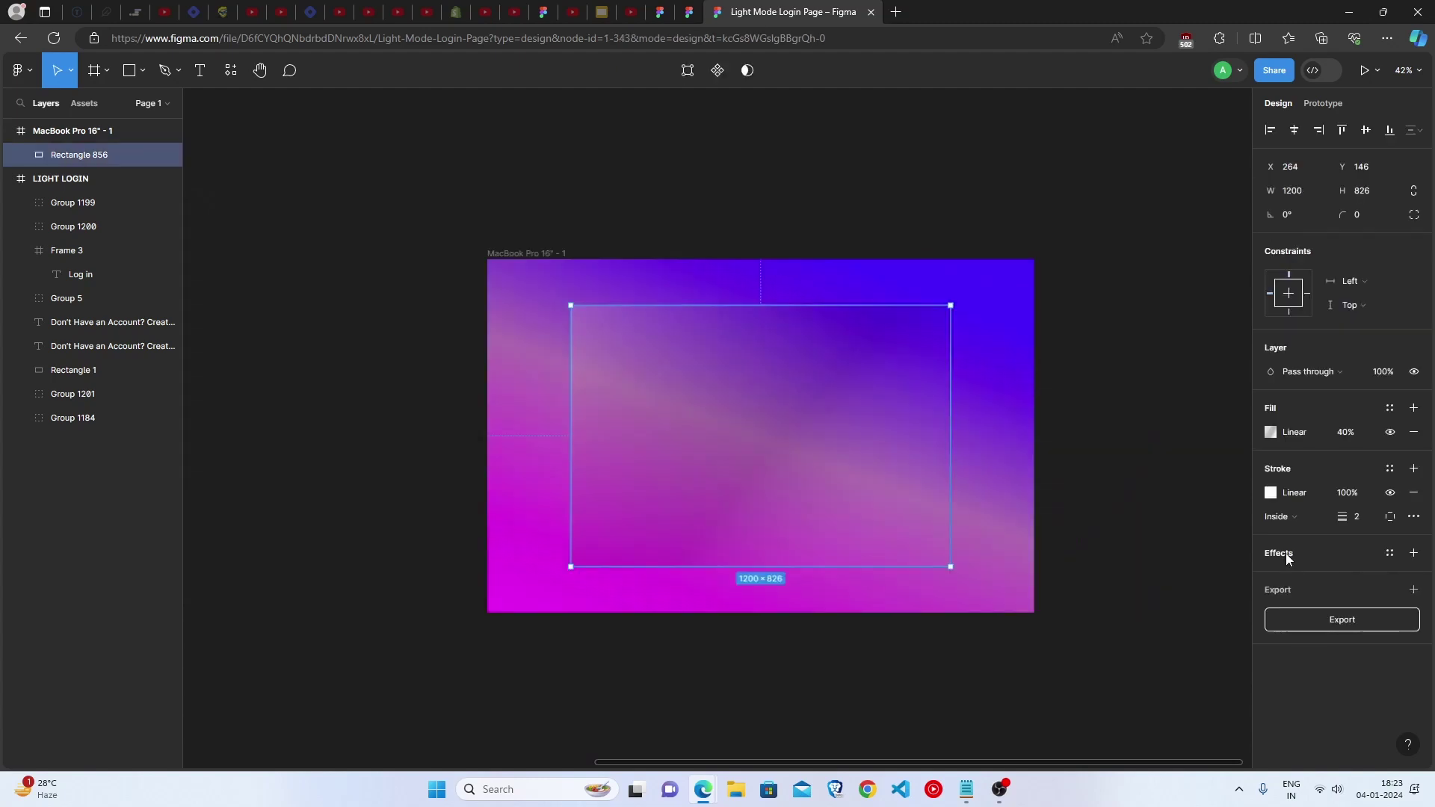
Add a drop shadow to the rectangle with X -10, Y -10 and blur 40
left_click(1285, 554)
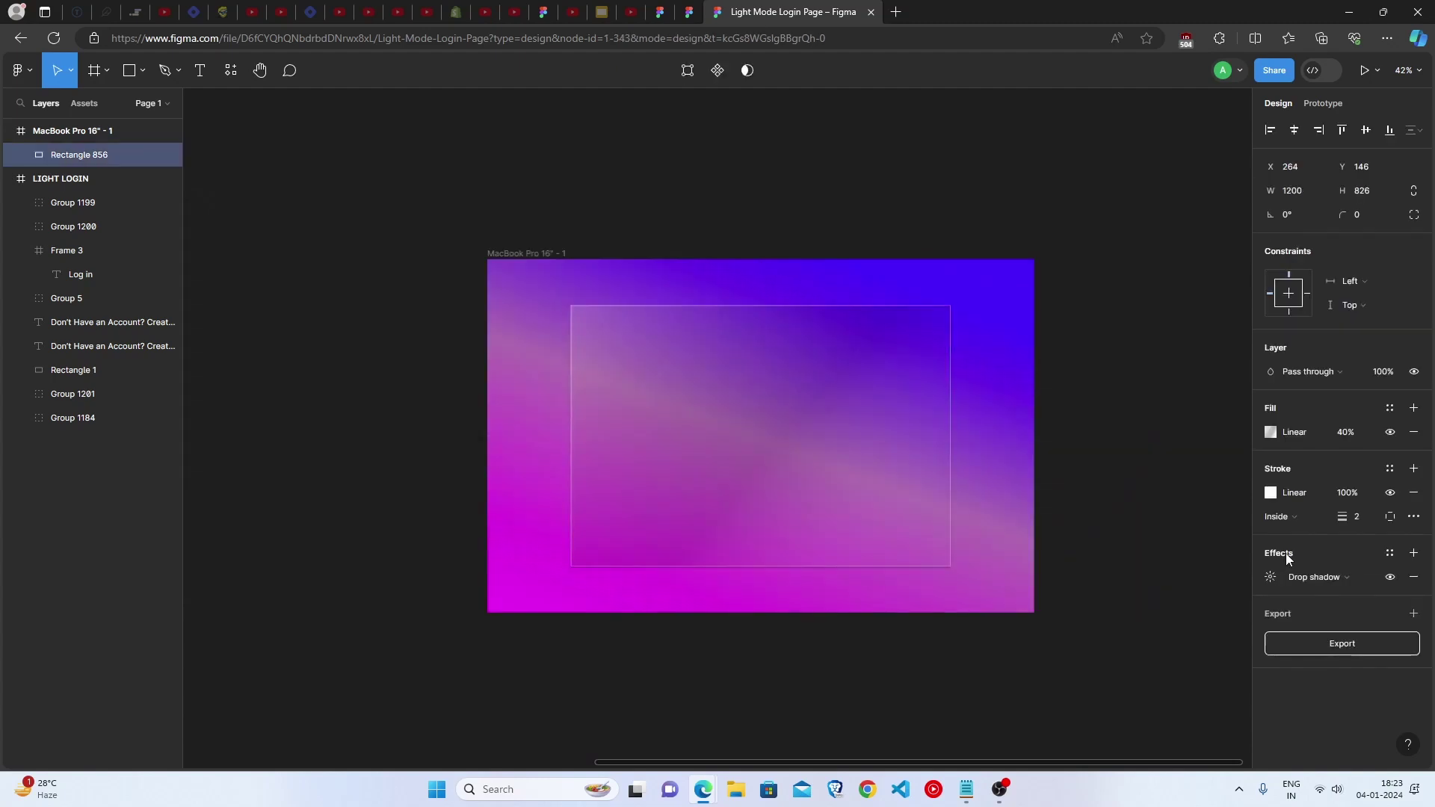
left_click(1269, 579)
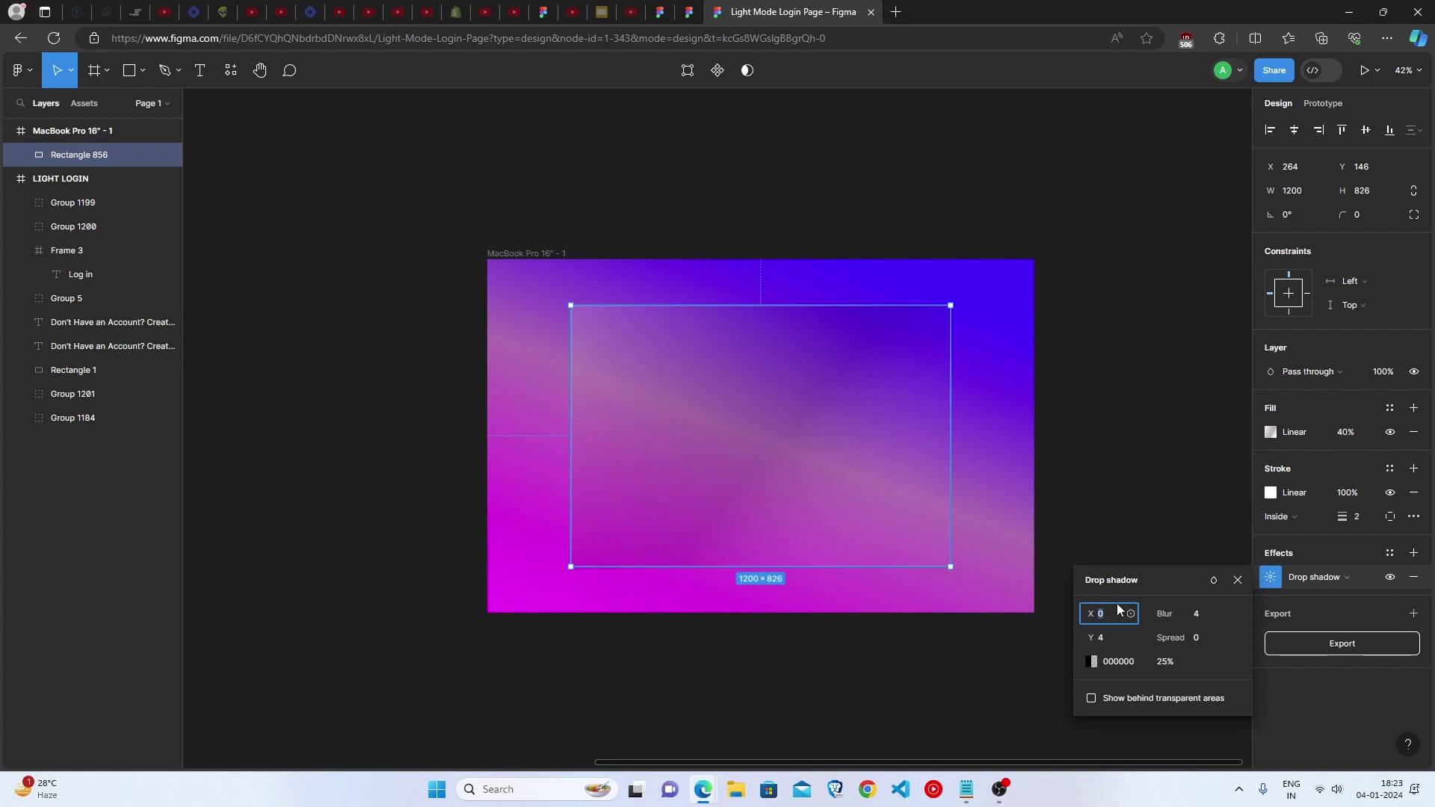
type("-10")
key("Tab")
type("-10")
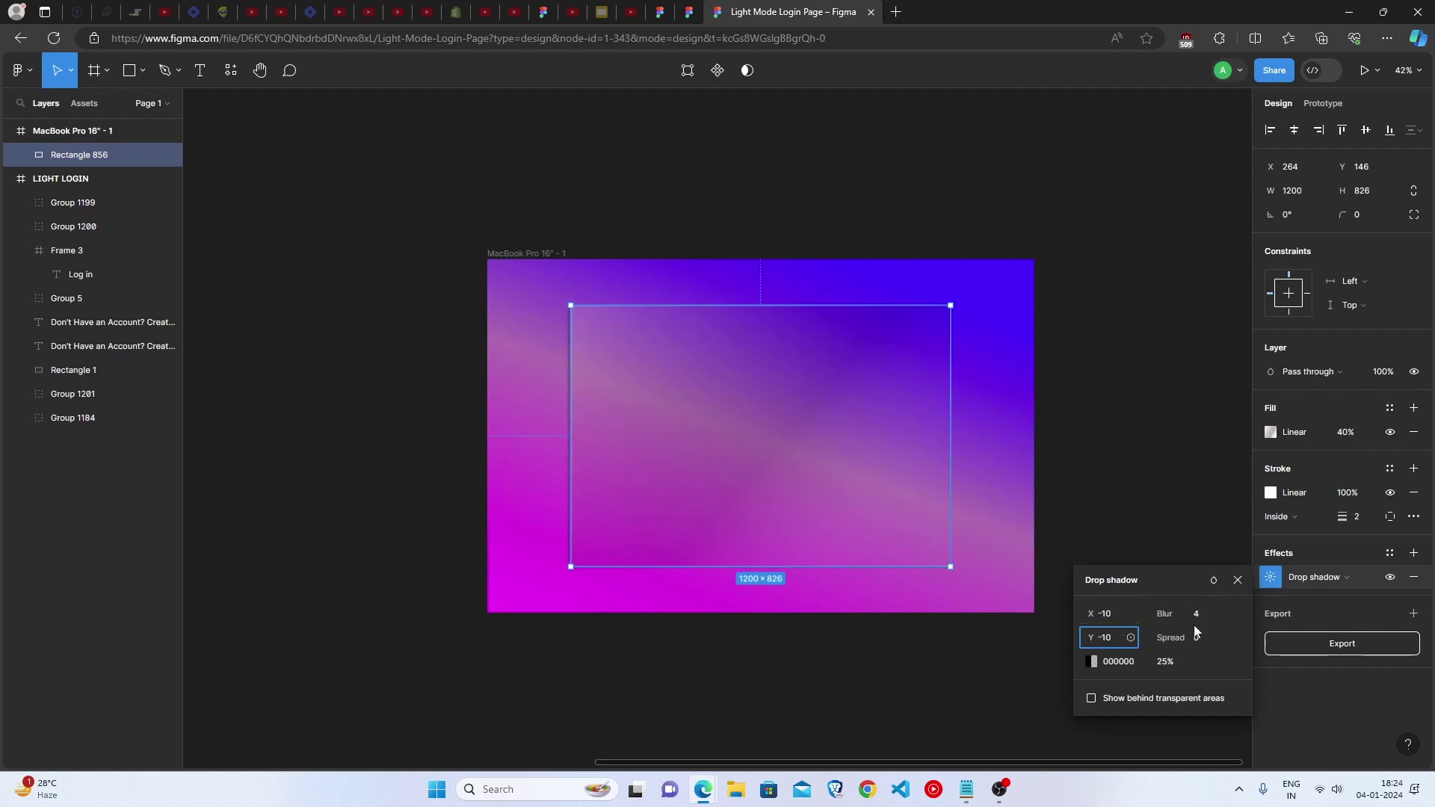
left_click(1197, 614)
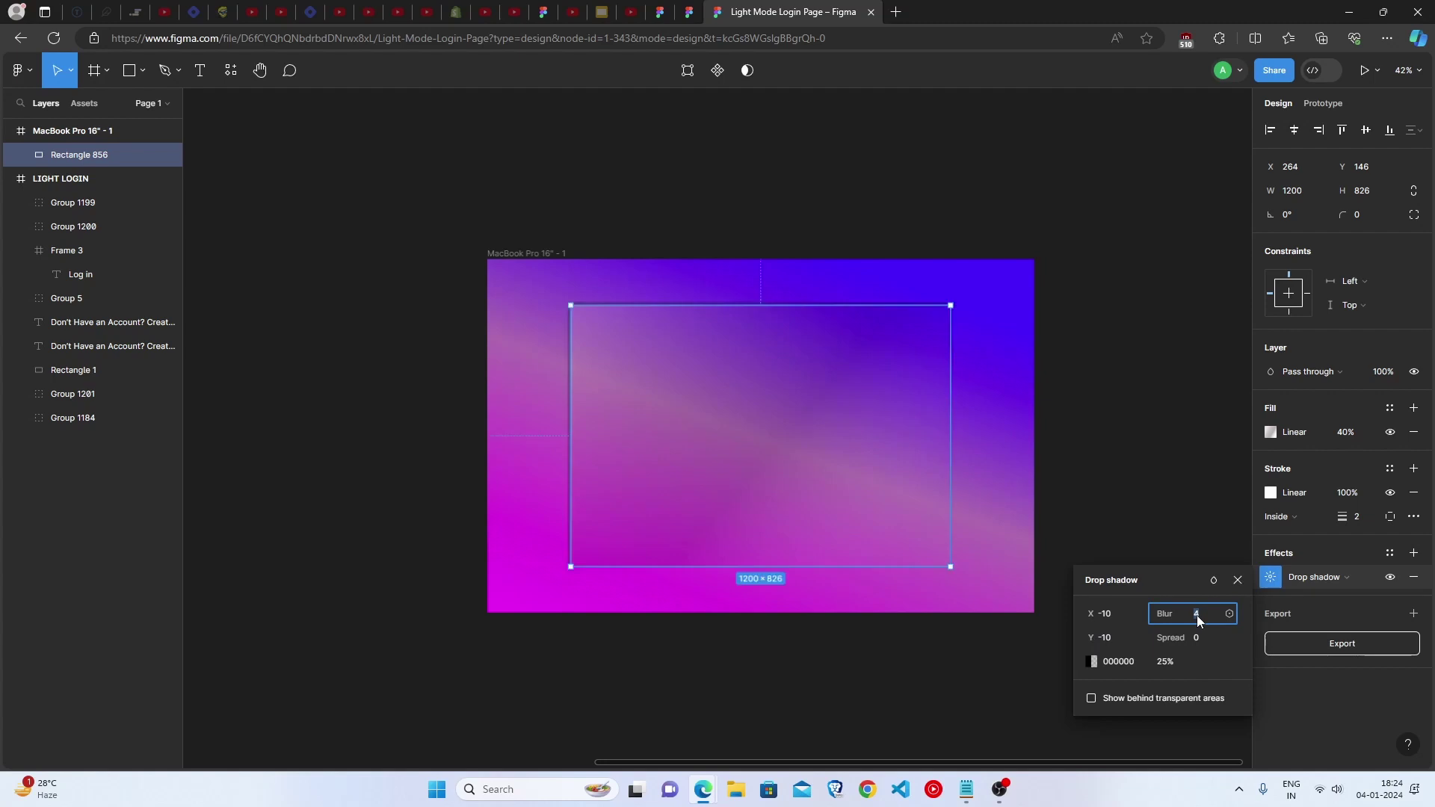
type("40")
Set the drop shadow's colour to 2D2D2D at 40% opacity
left_click(1107, 660)
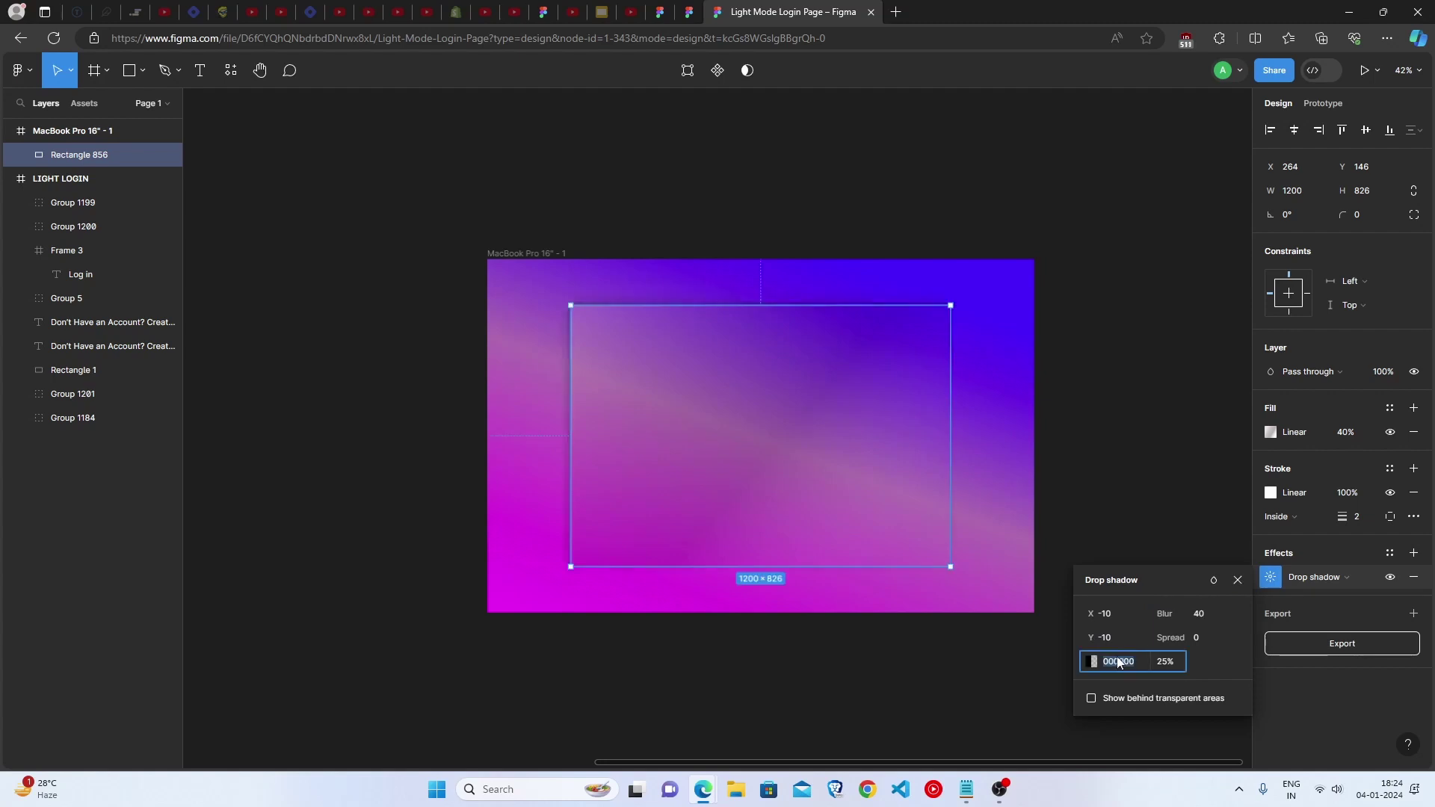
type("2D2D2D")
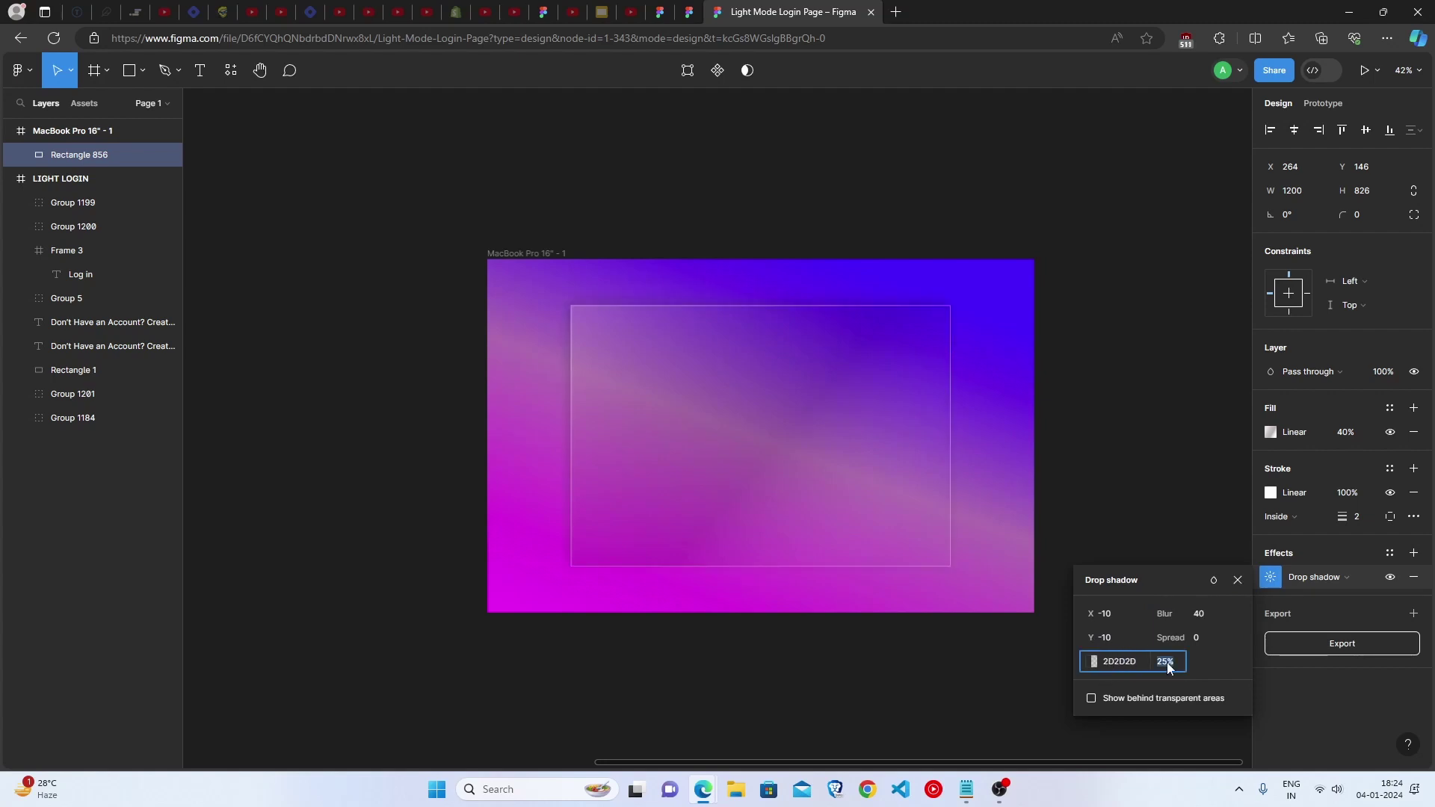
left_click(1167, 662)
type("40")
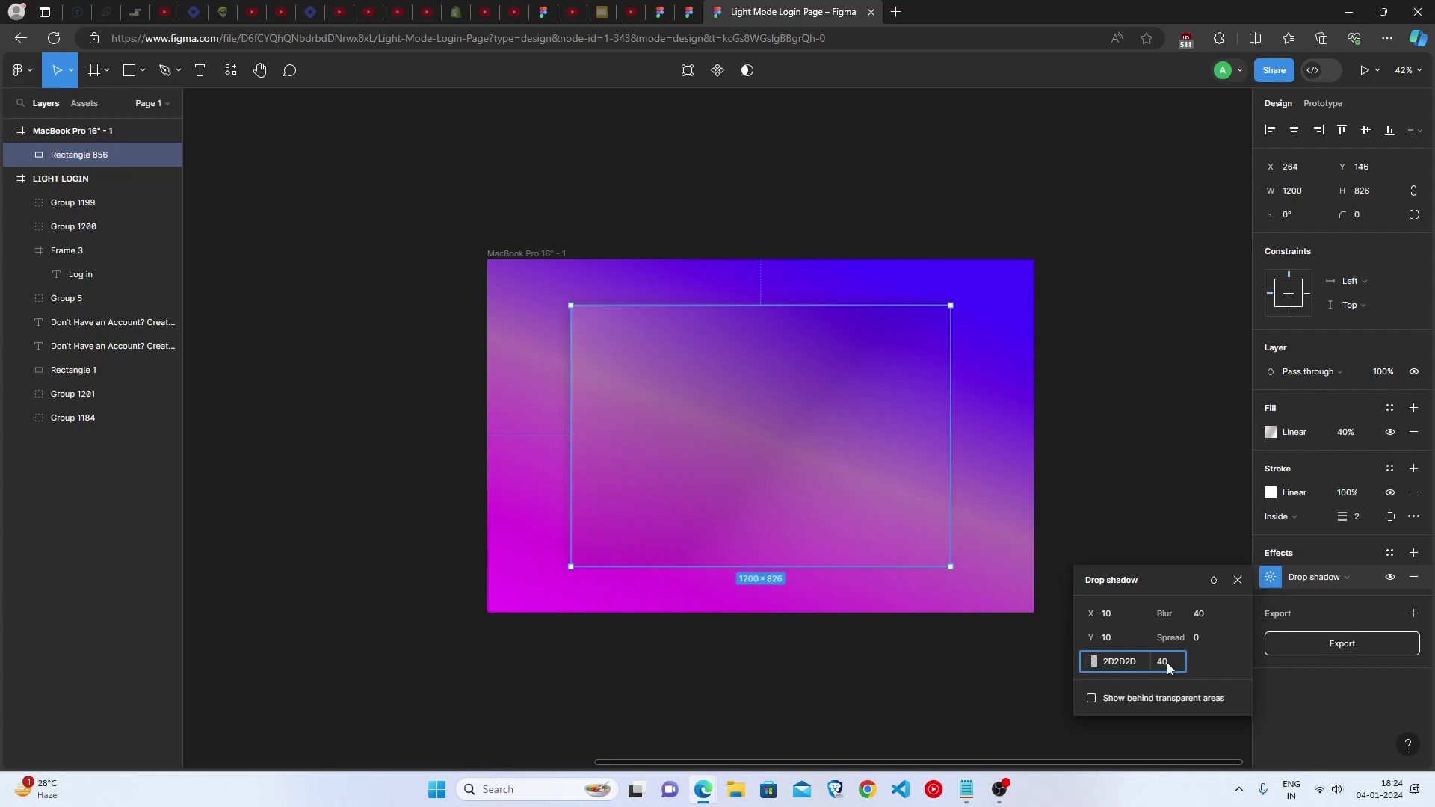
key("Return")
Add a second drop shadow to the rectangle with X 10, Y 0 and blur 40
left_click(1414, 553)
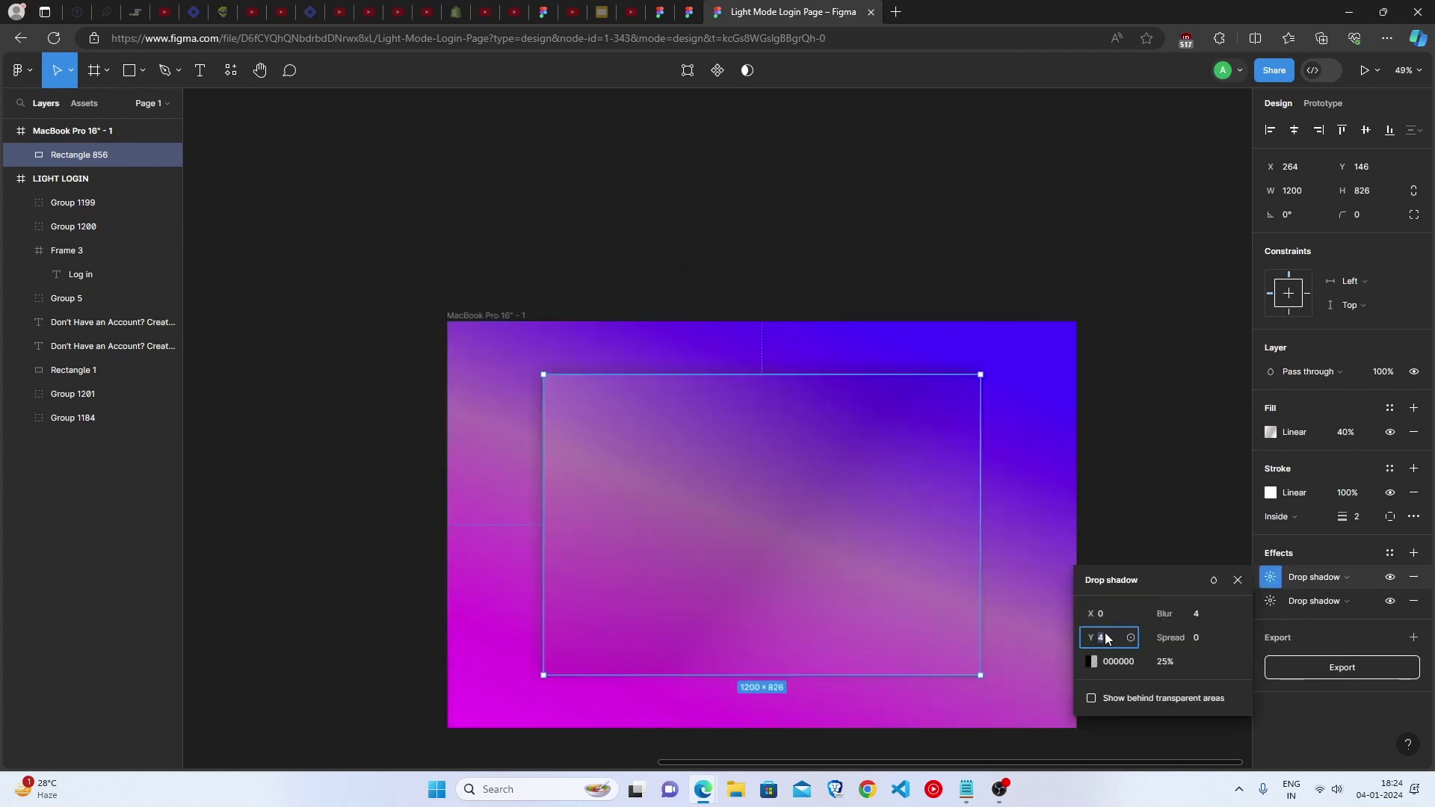
type("0")
left_click(1107, 615)
type("10")
left_click(1205, 619)
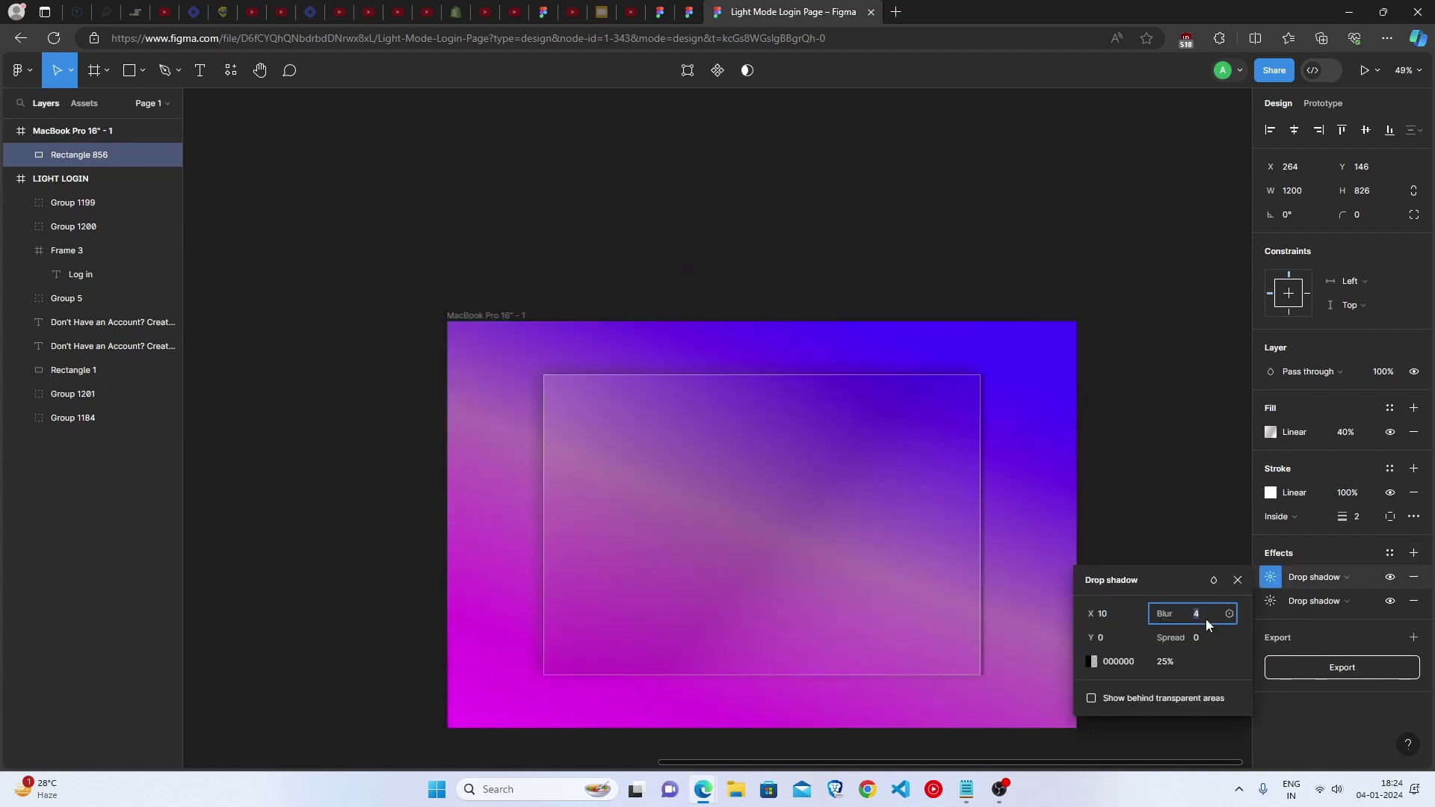
type("40")
Set the second drop shadow's colour to 2D2D2D and its opacity to 8%
left_click(1124, 662)
type("2D2D2D")
key("Return")
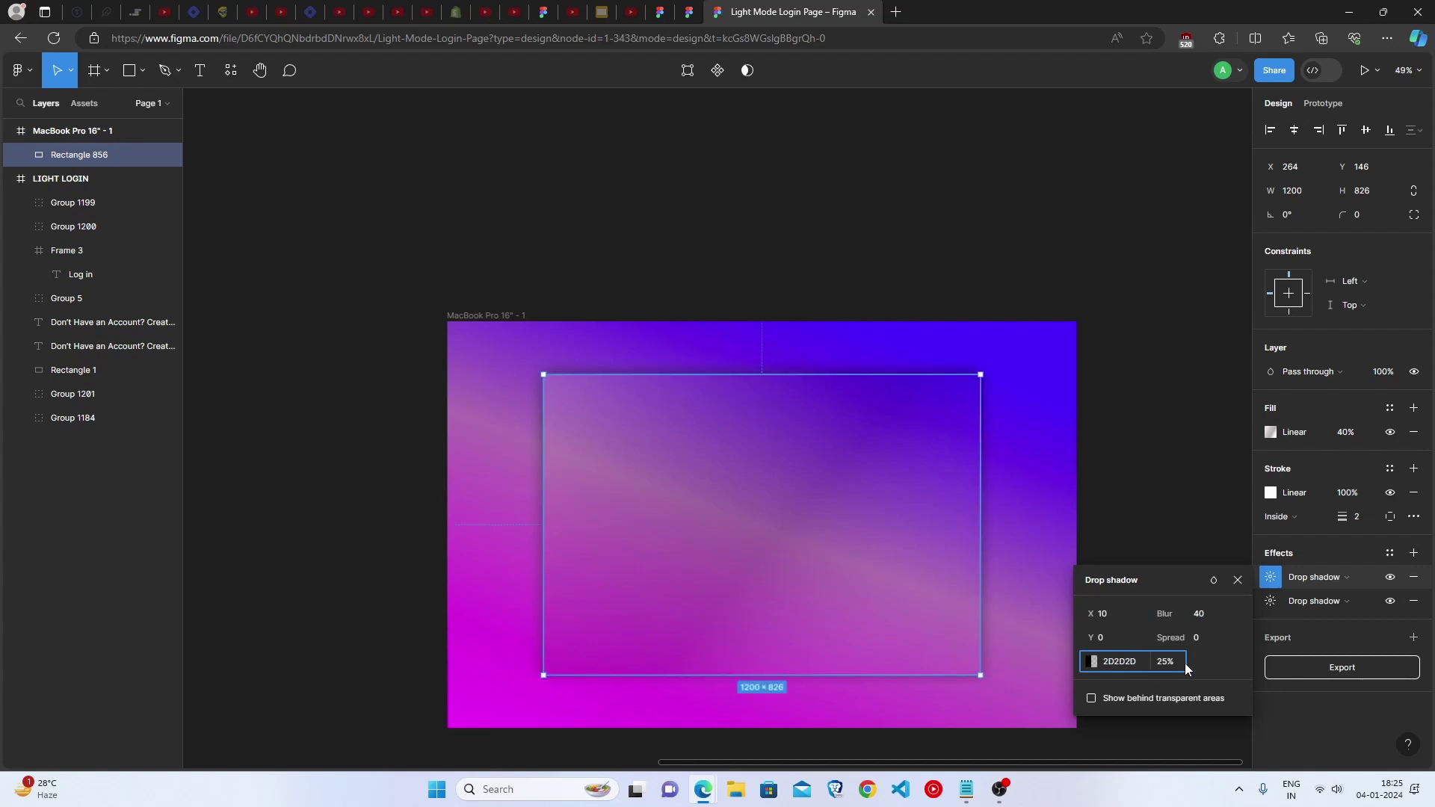
left_click(1167, 662)
type("8")
left_click(1045, 600)
scroll(933, 542, "down", 3)
scroll(909, 545, "up", 6)
scroll(910, 538, "down", 2)
left_click(910, 540)
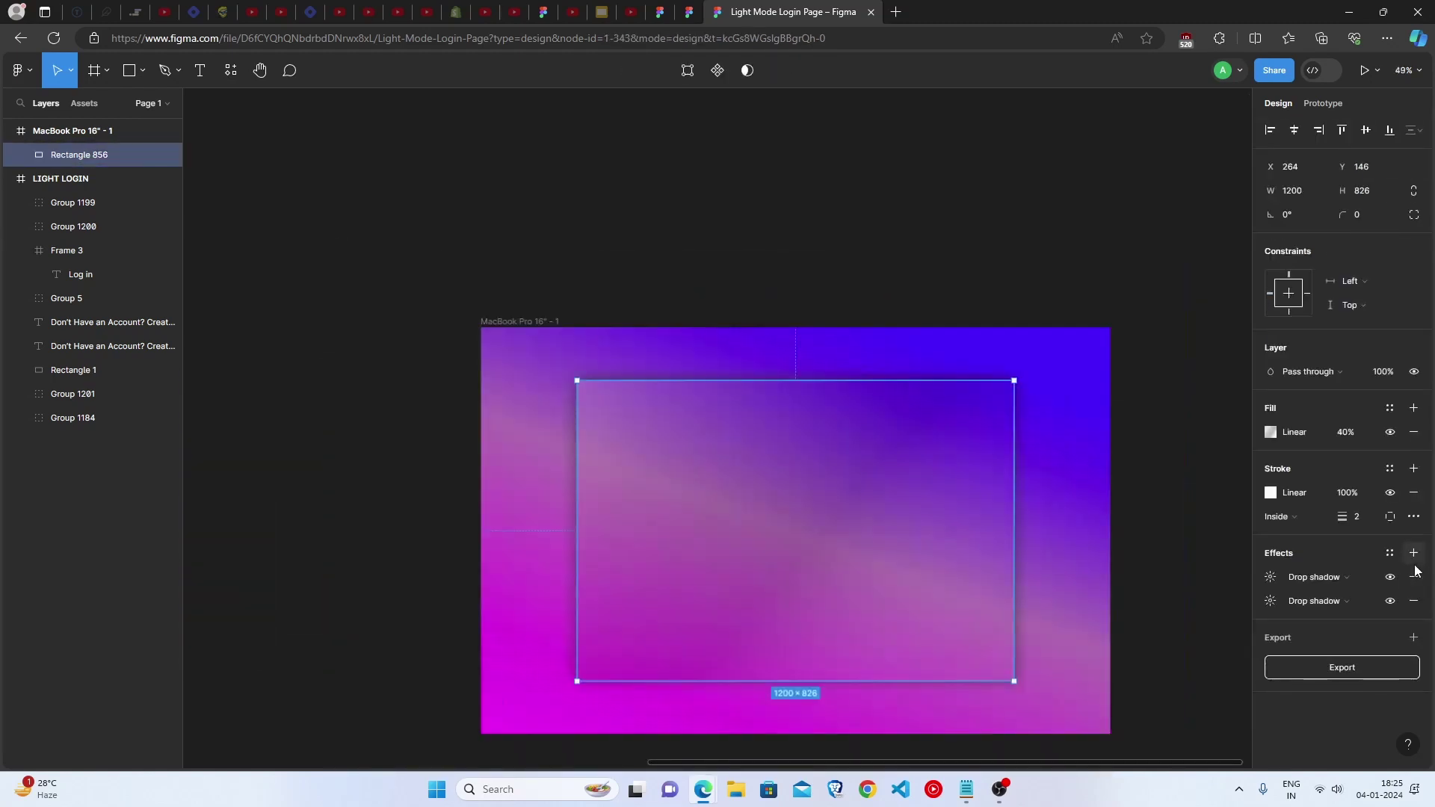
Add a background blur of 70 to the rectangle and set its corner radius to 30
left_click(1414, 553)
left_click(1314, 625)
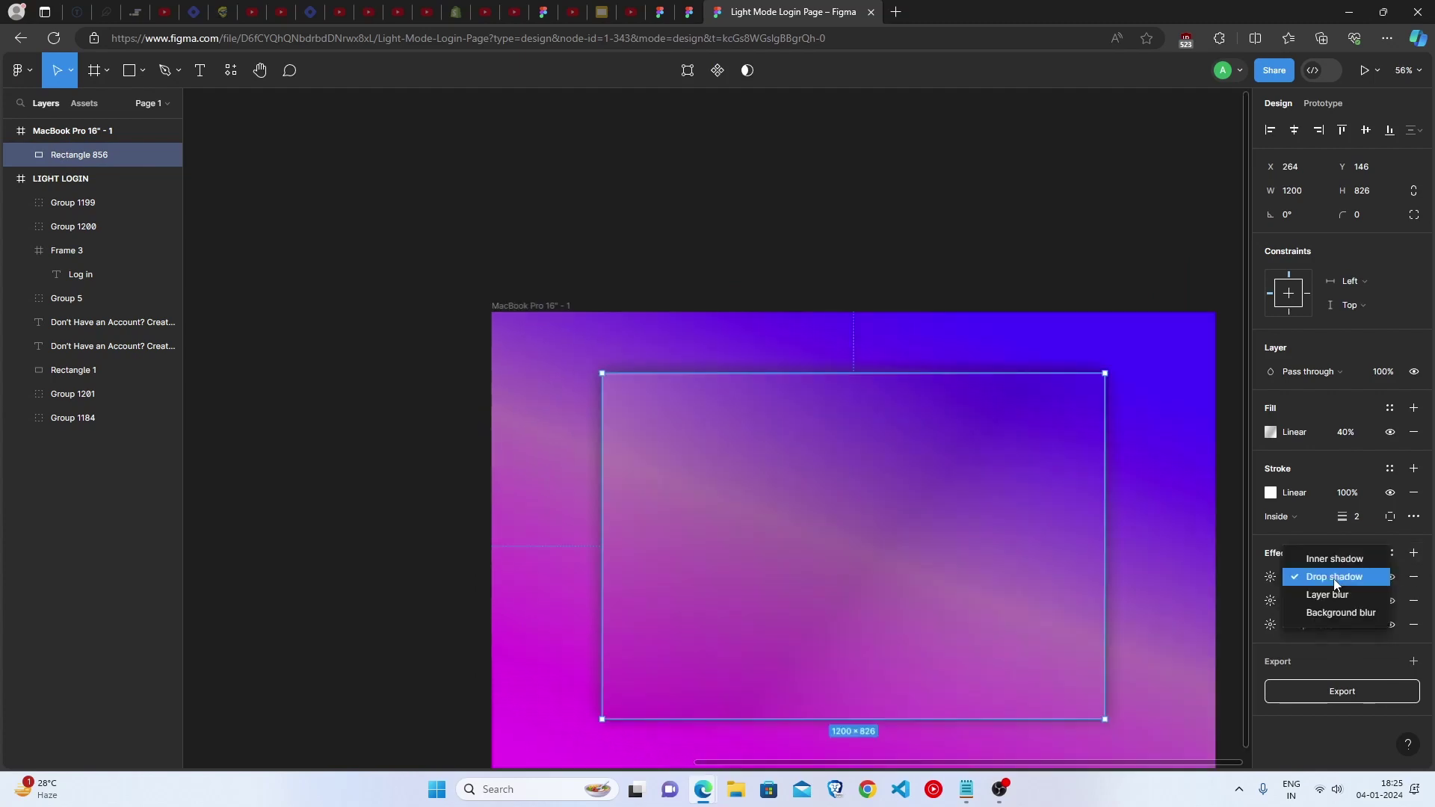
left_click(1346, 613)
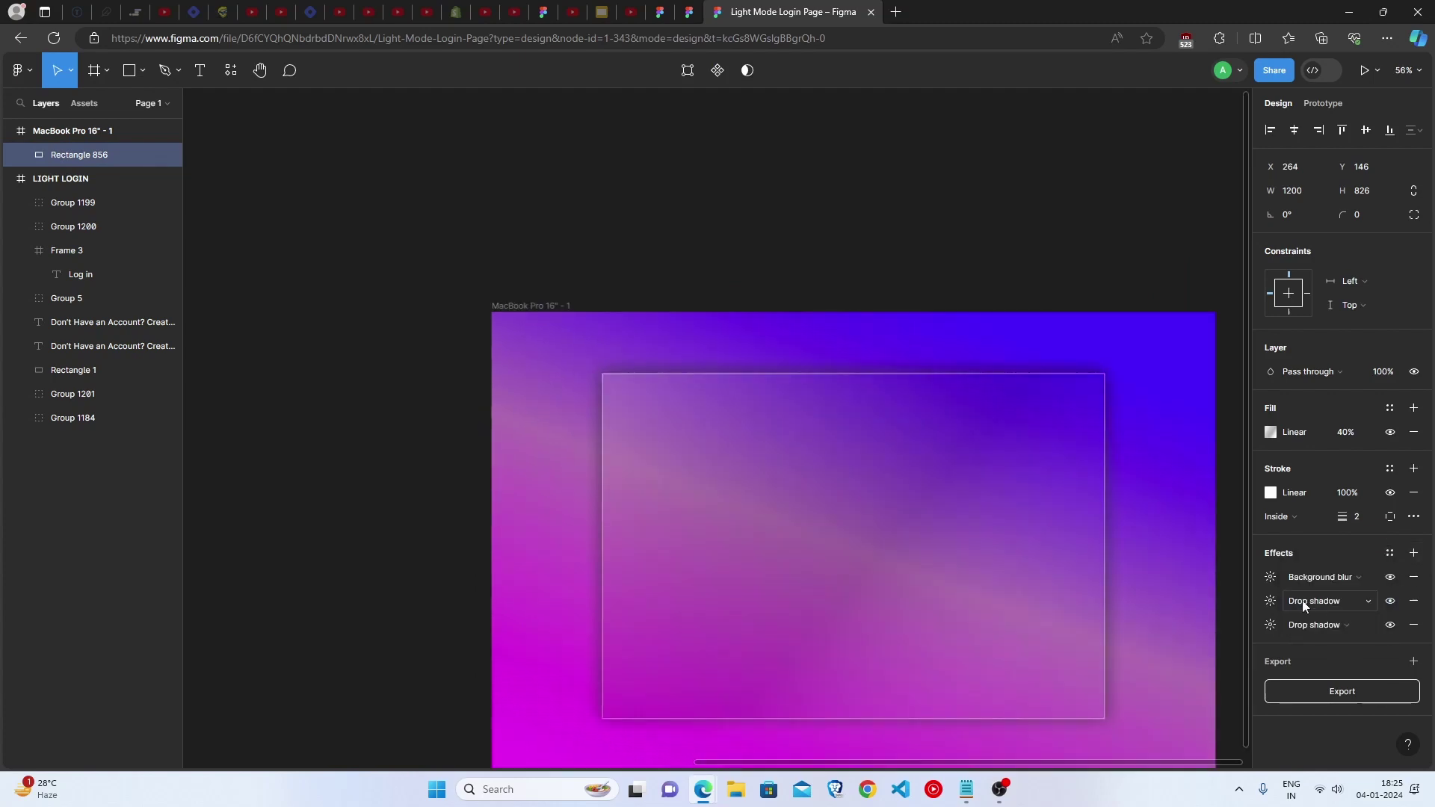
left_click(1271, 578)
type("70")
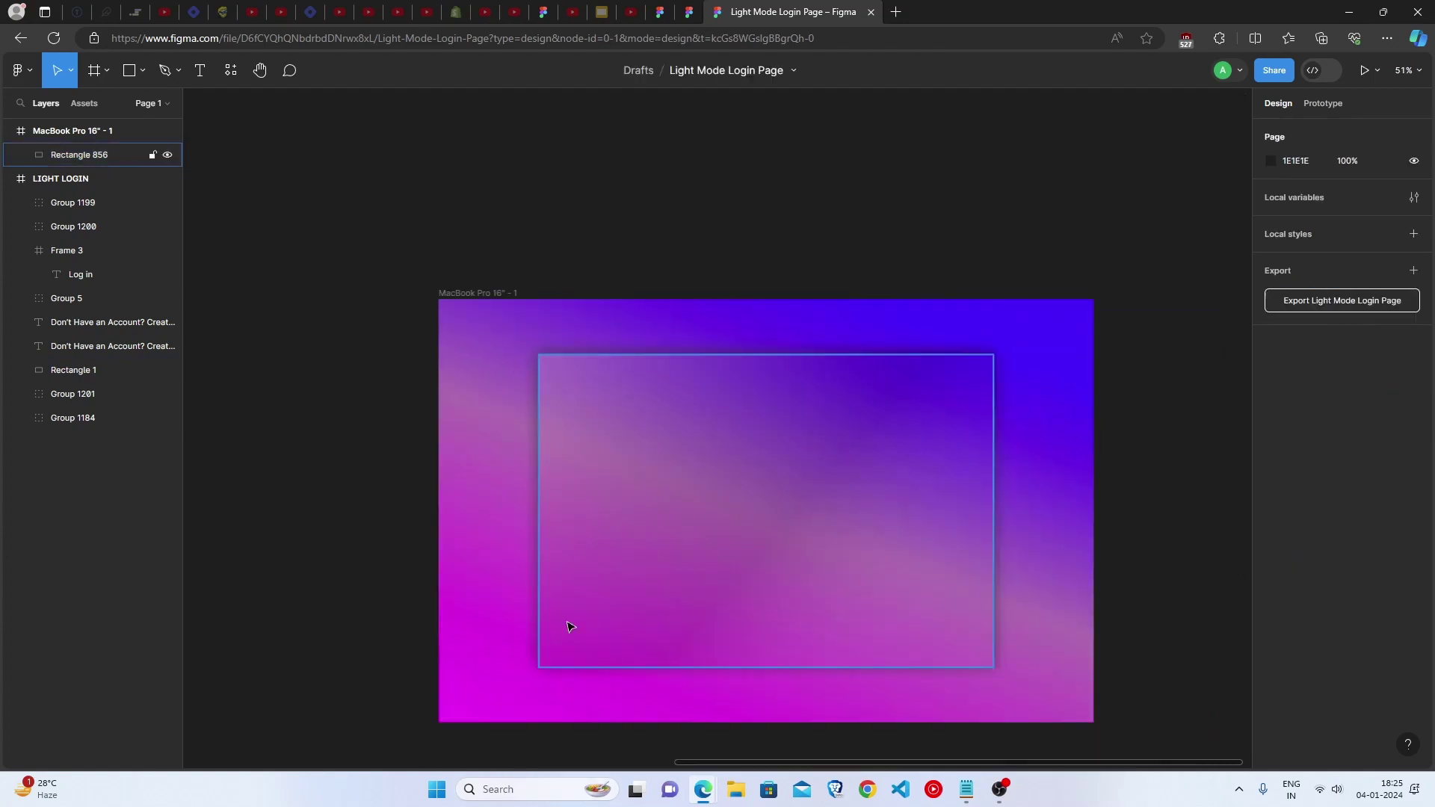
left_click(583, 622)
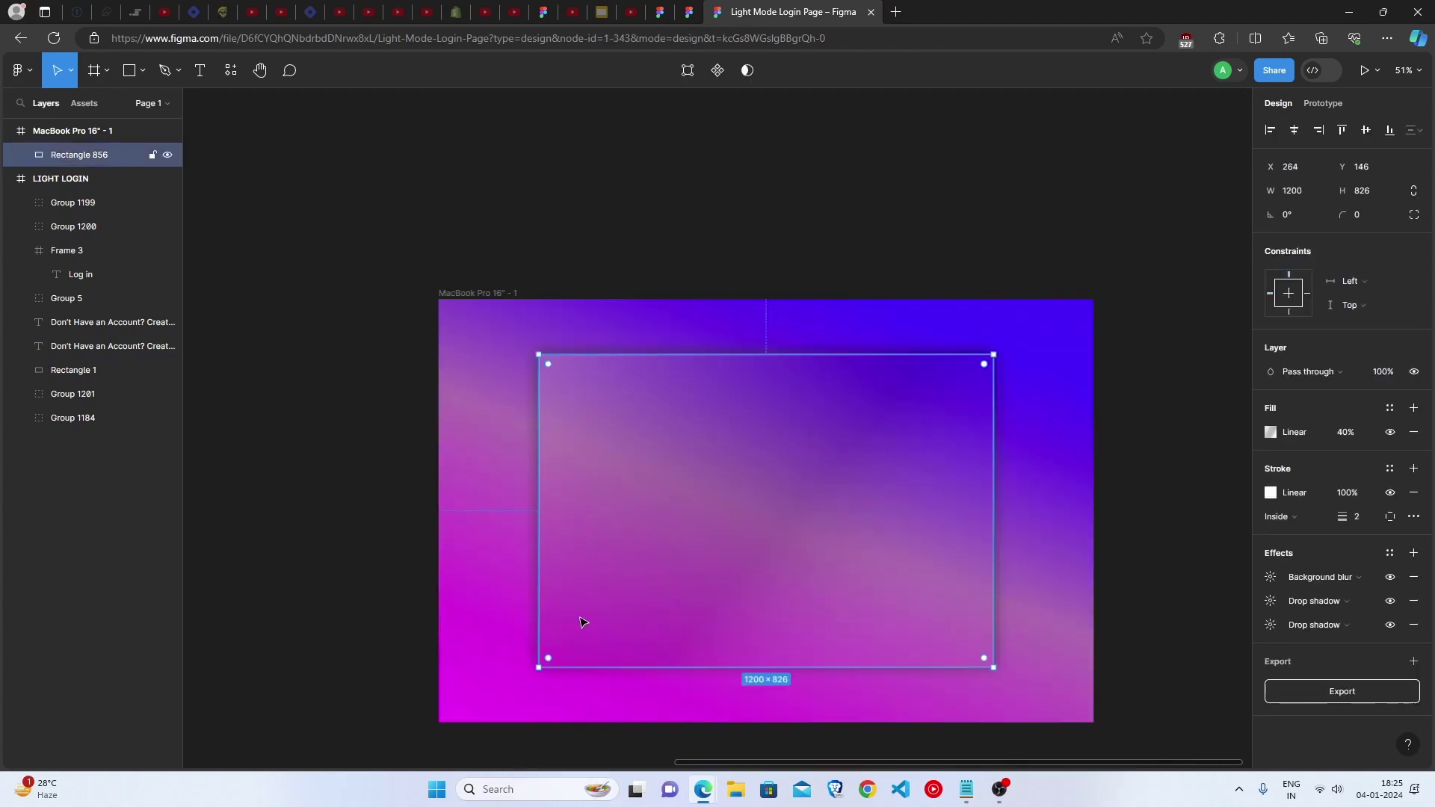
left_click(1369, 215)
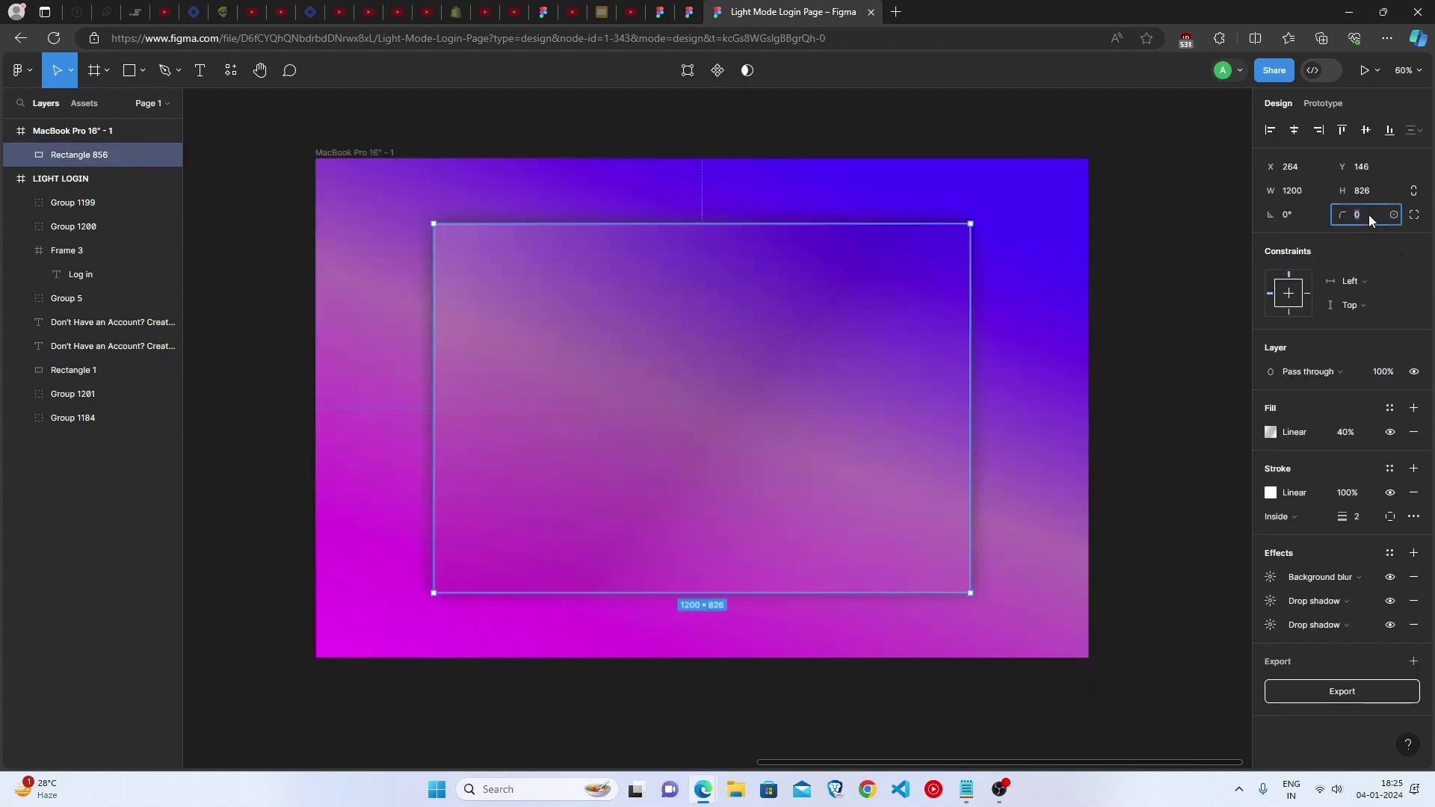
type("30")
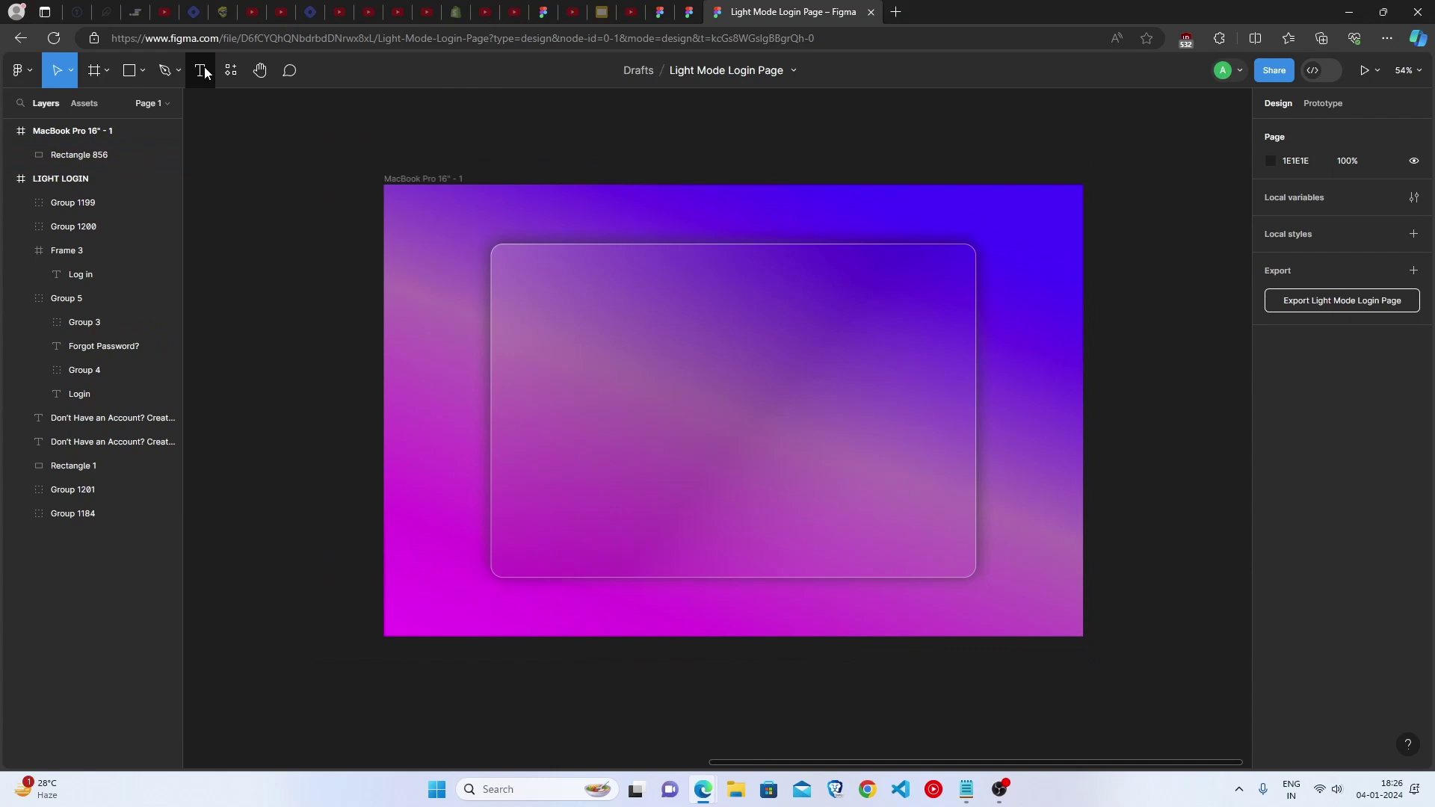
Add the text "Login" in the upper-left part of the card
left_click(199, 70)
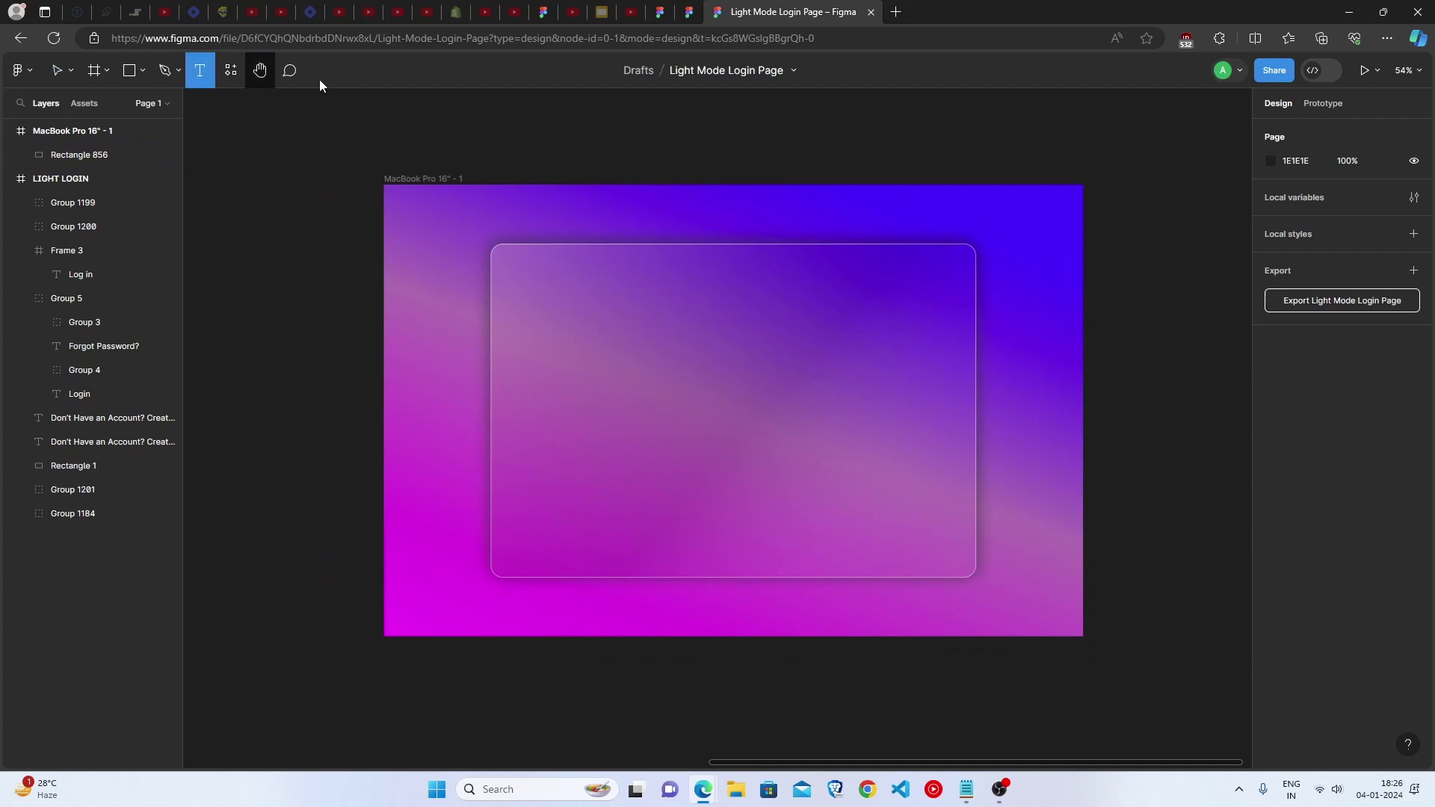
left_click(551, 295)
type("ogin")
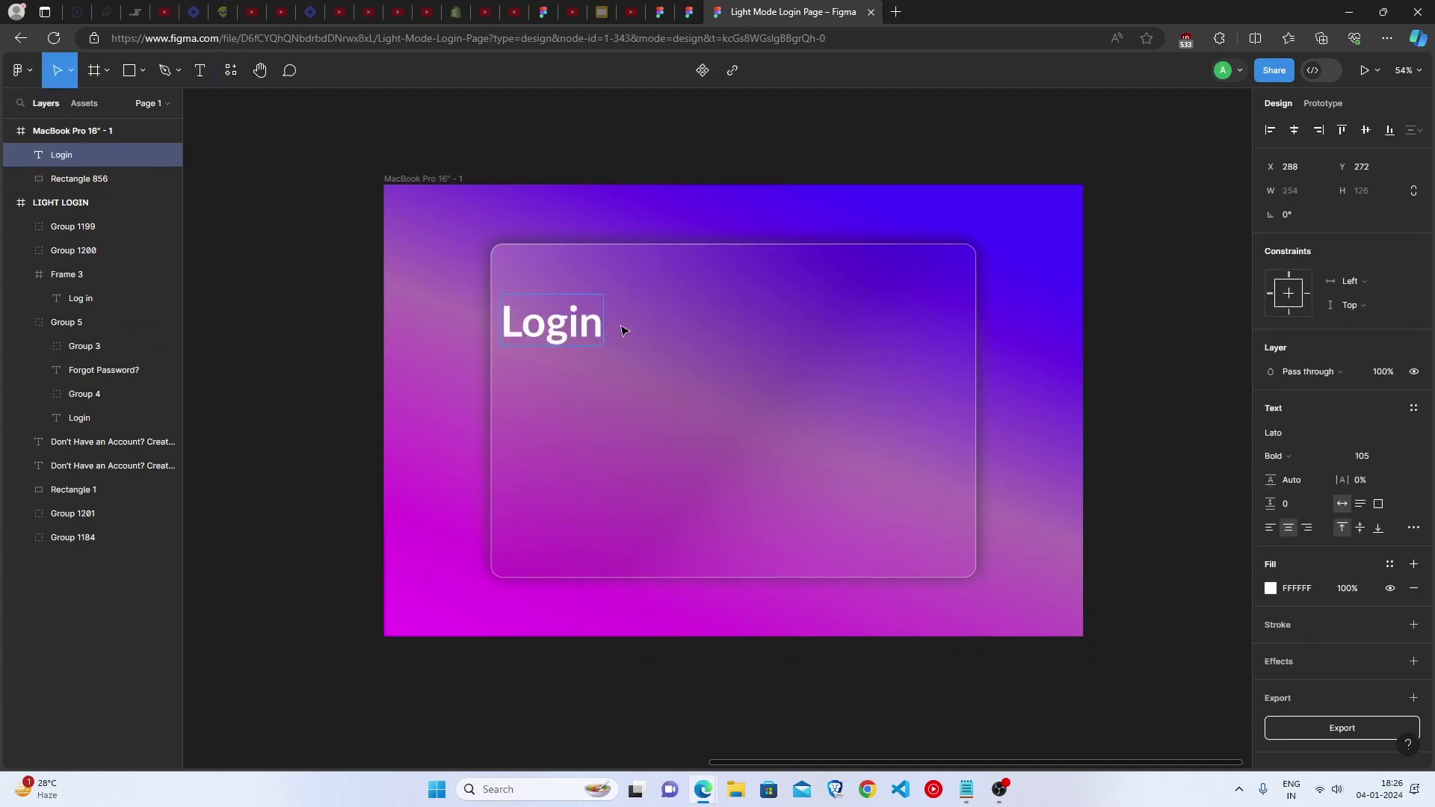
Keep the Login text's weight at Bold and move it to about X 696, Y 265, centred near the card's upper edge
double_click(571, 306)
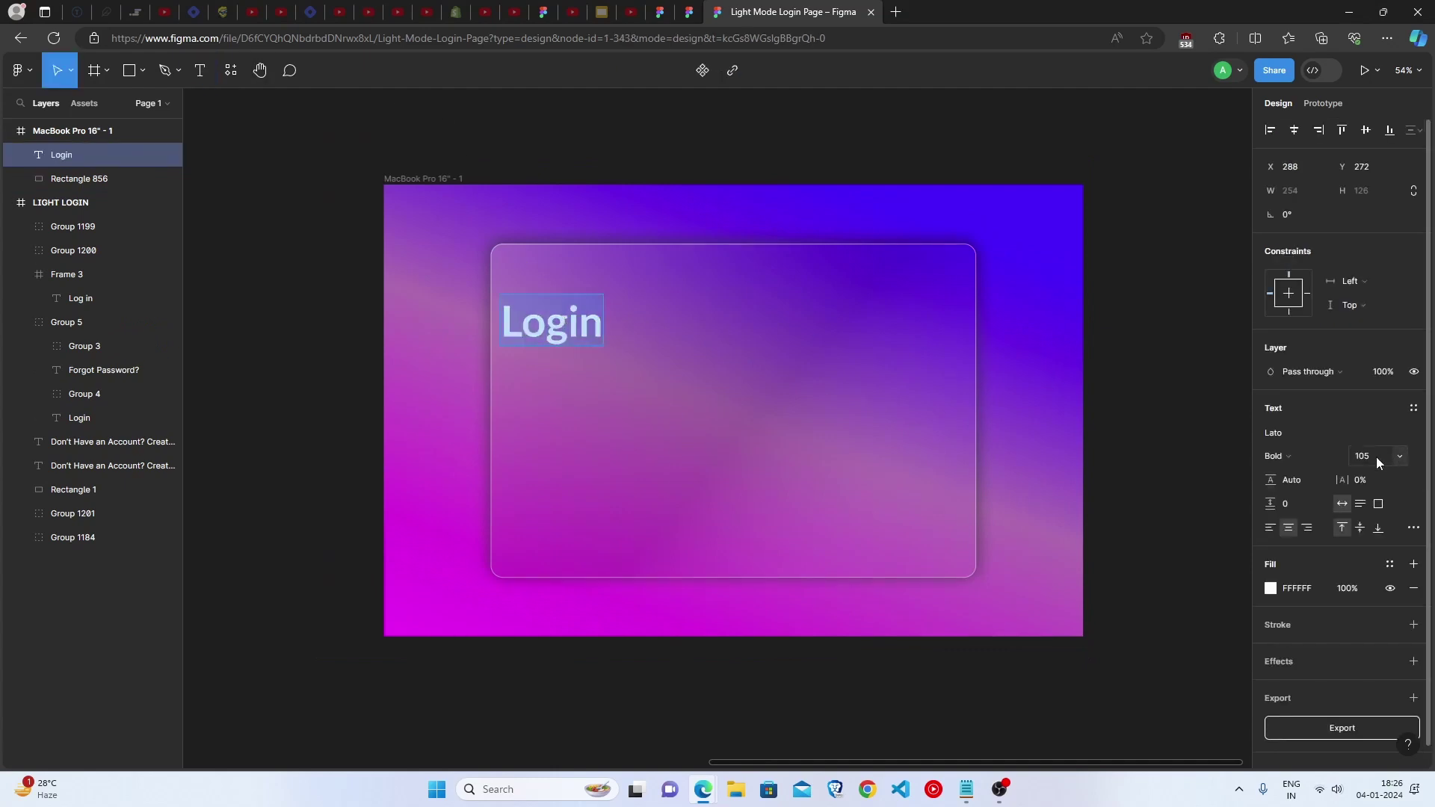
left_click(1338, 457)
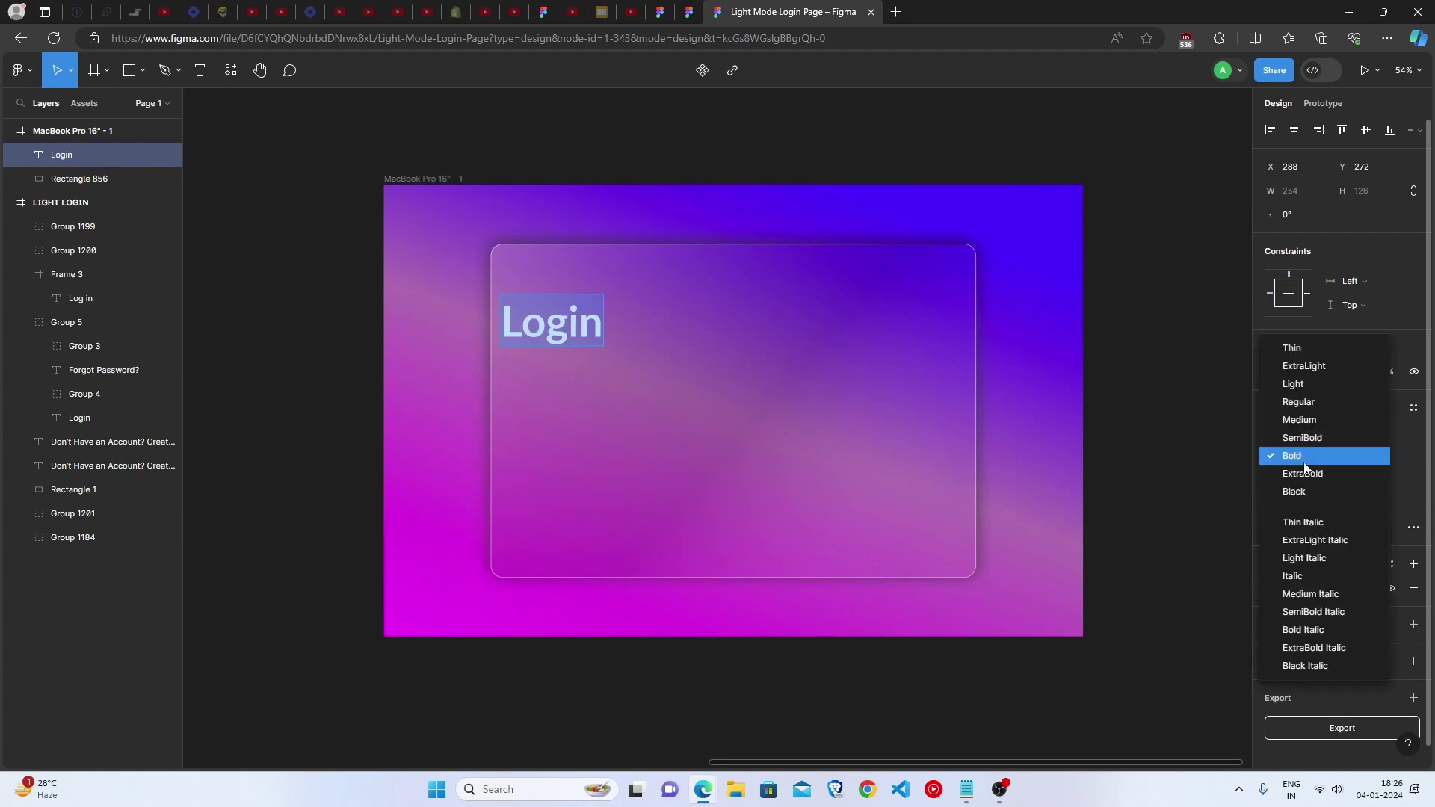
left_click(1305, 462)
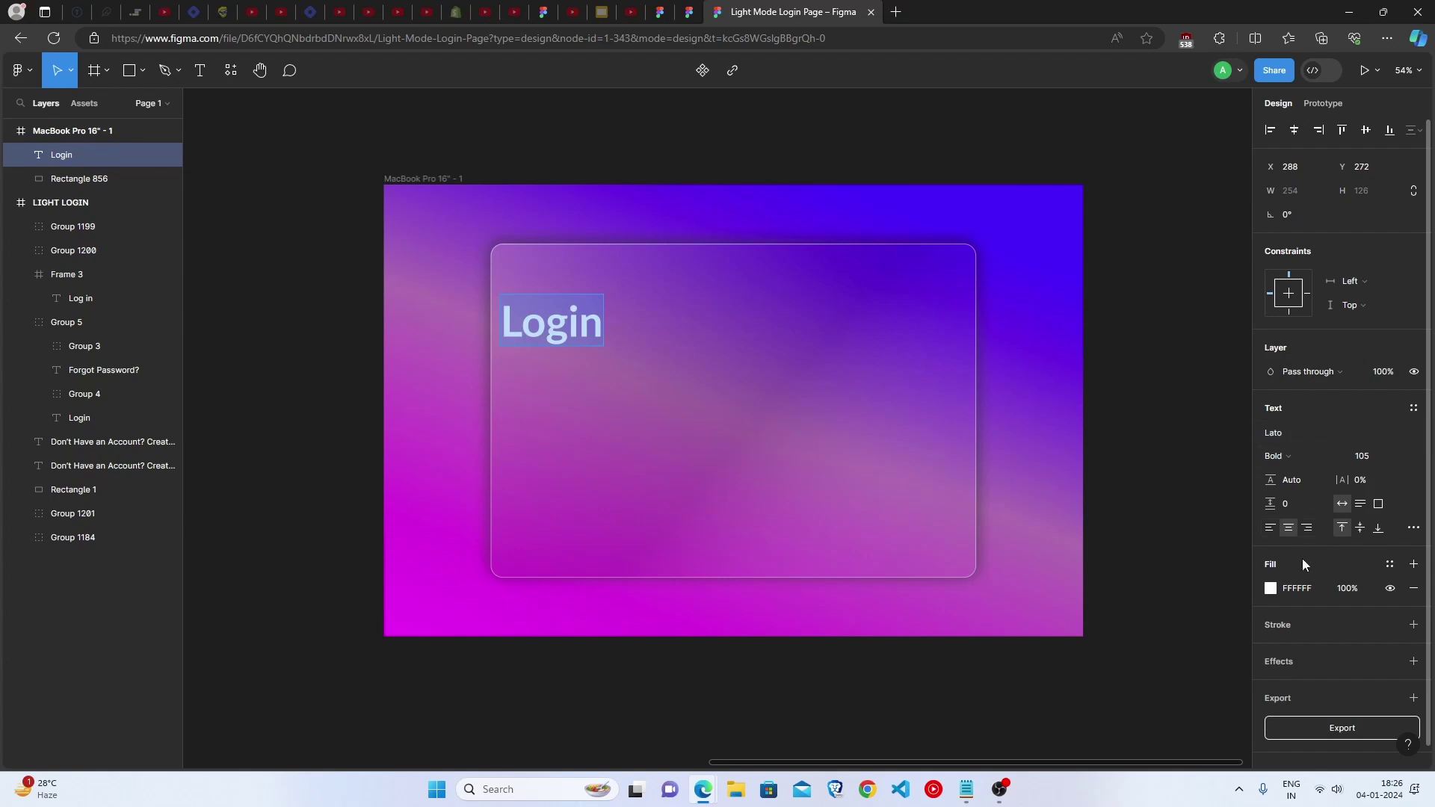
left_click(1298, 588)
left_click(743, 427)
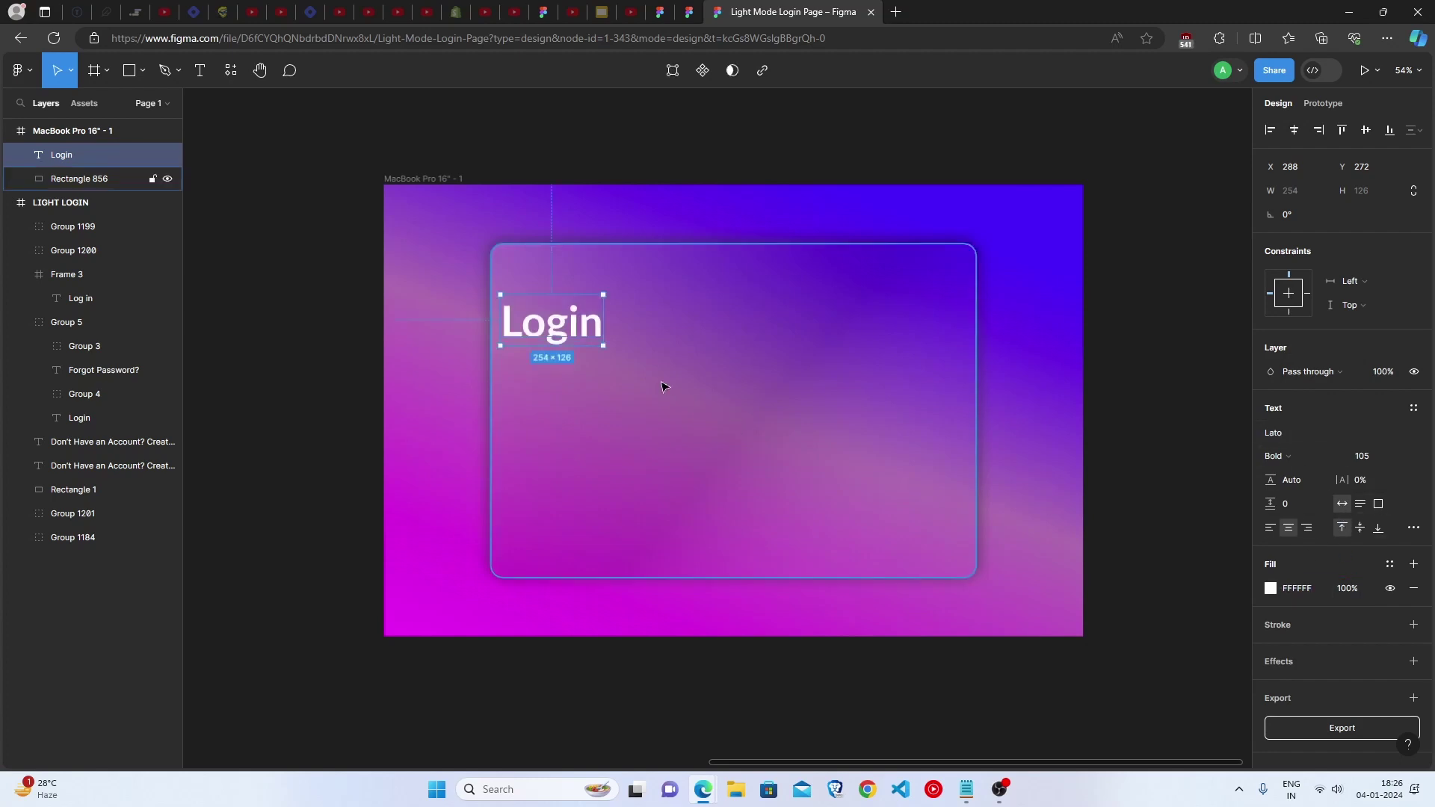
left_click_drag(557, 323, 723, 323)
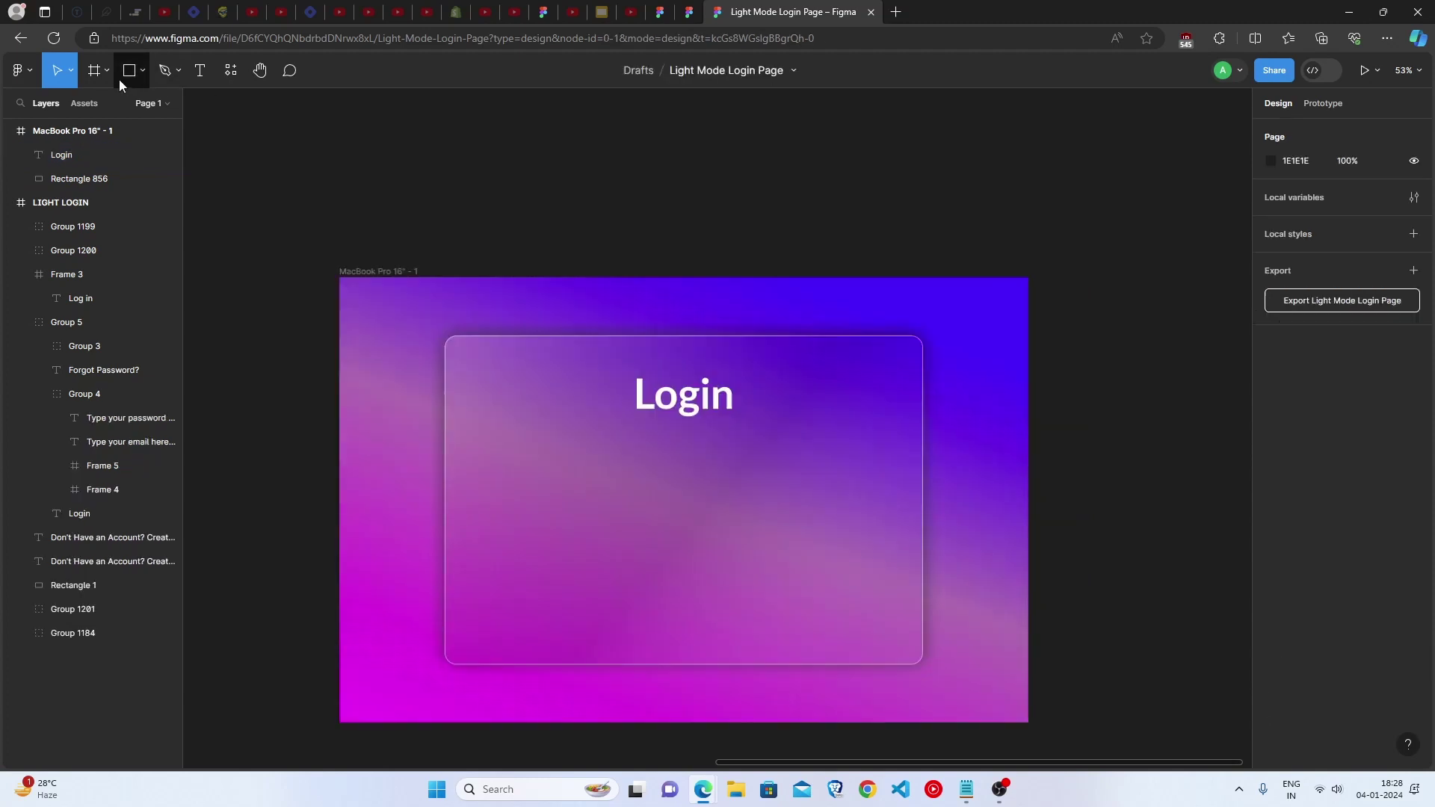
Draw a frame about 889 × 210 on the card below the Login heading
left_click(108, 72)
left_click(109, 92)
left_click_drag(485, 432, 840, 516)
scroll(1203, 419, "left", 1)
Resize the new frame below the Login heading to 469 × 82
left_click(1301, 215)
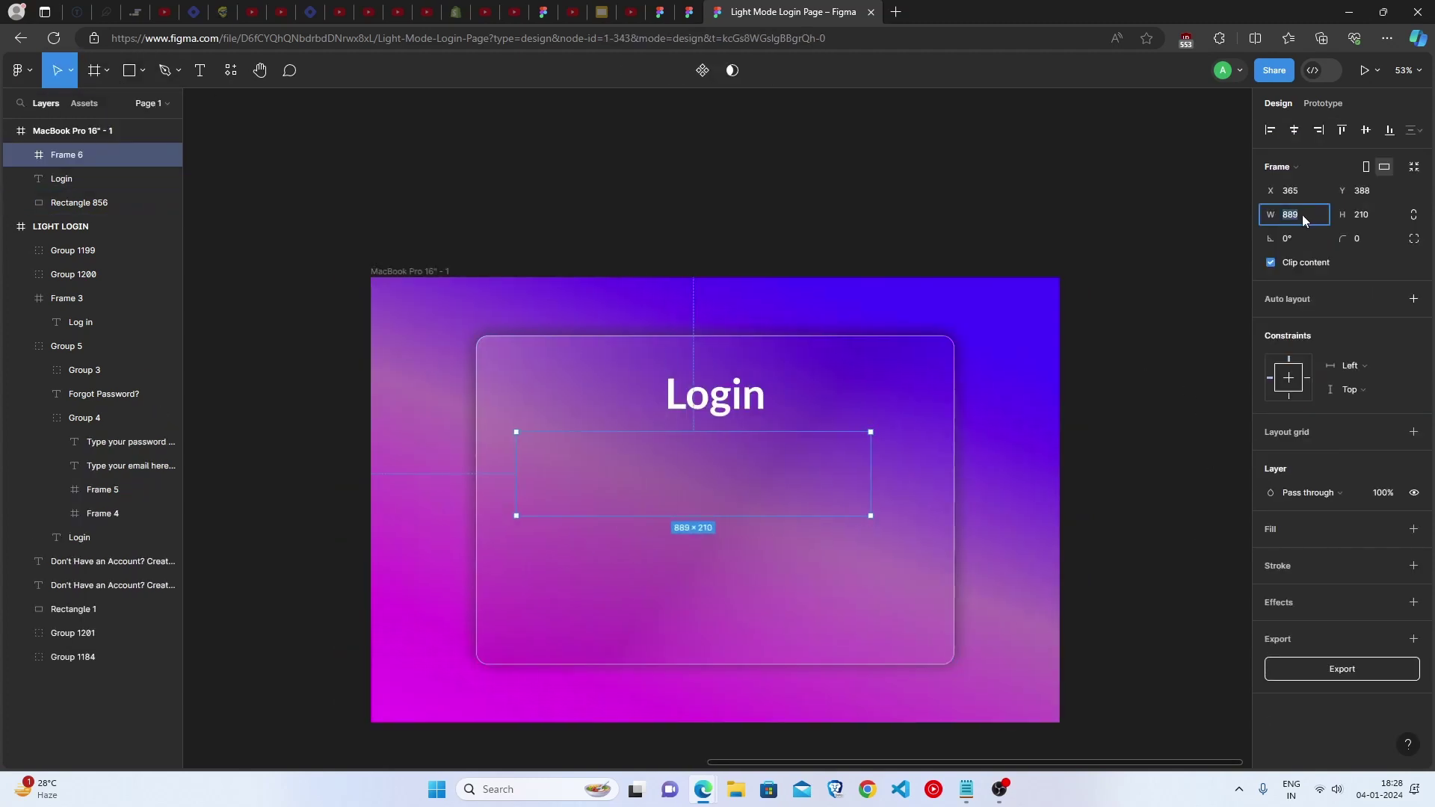
type("469")
left_click(1368, 219)
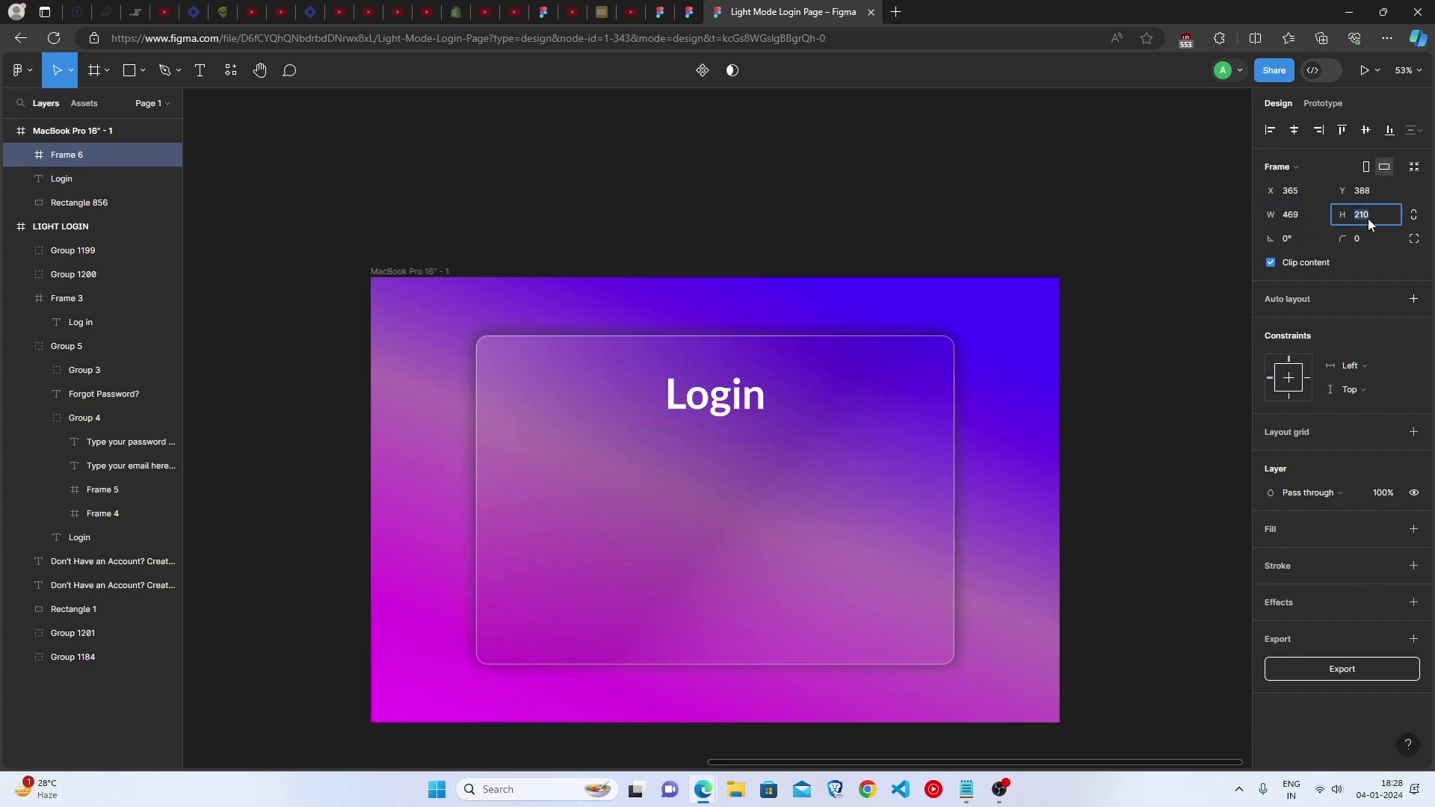
type("82")
key("Return")
Add a white (FFFFFF) inside stroke with a weight of 4 to the frame
left_click(1322, 566)
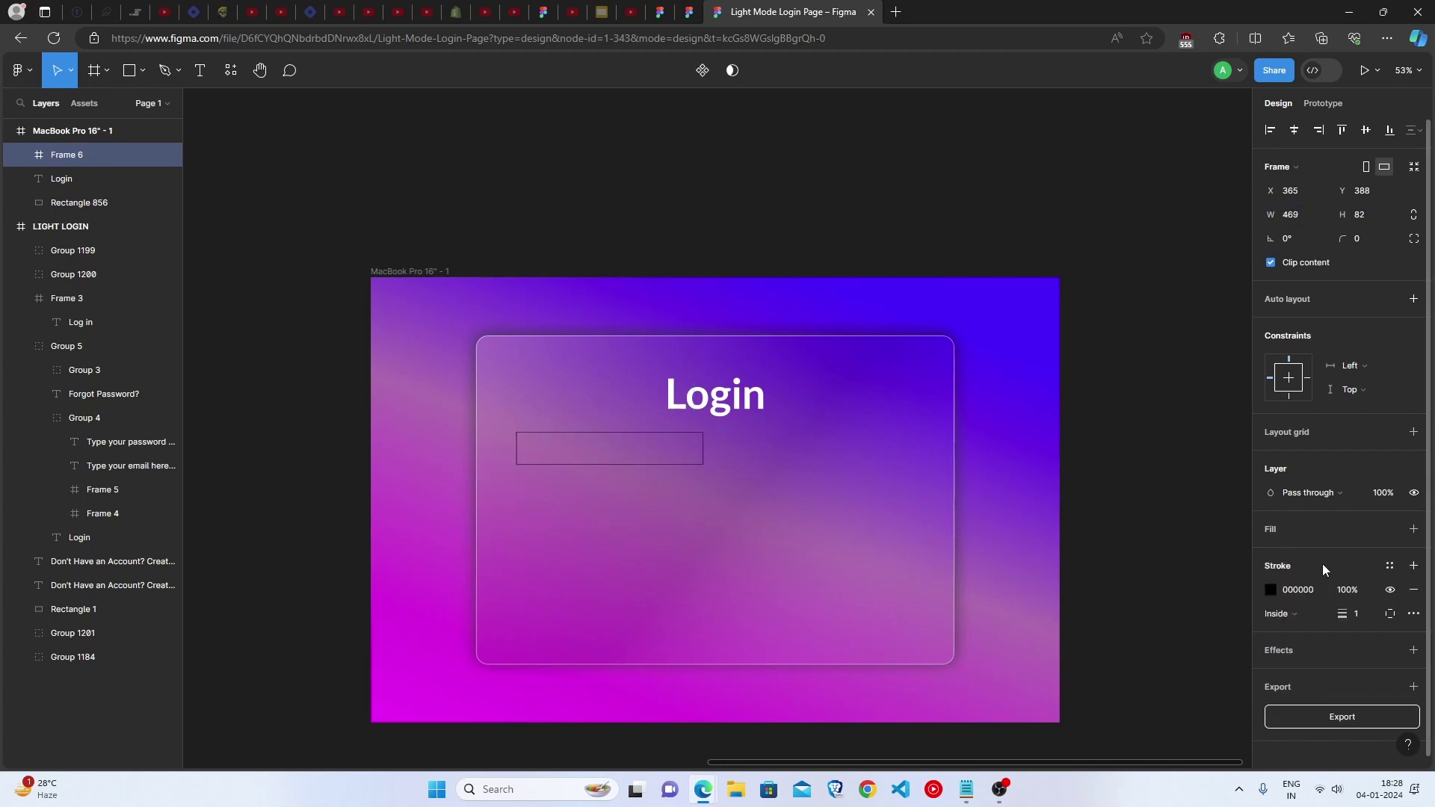
left_click(1271, 589)
left_click_drag(1160, 491, 837, 282)
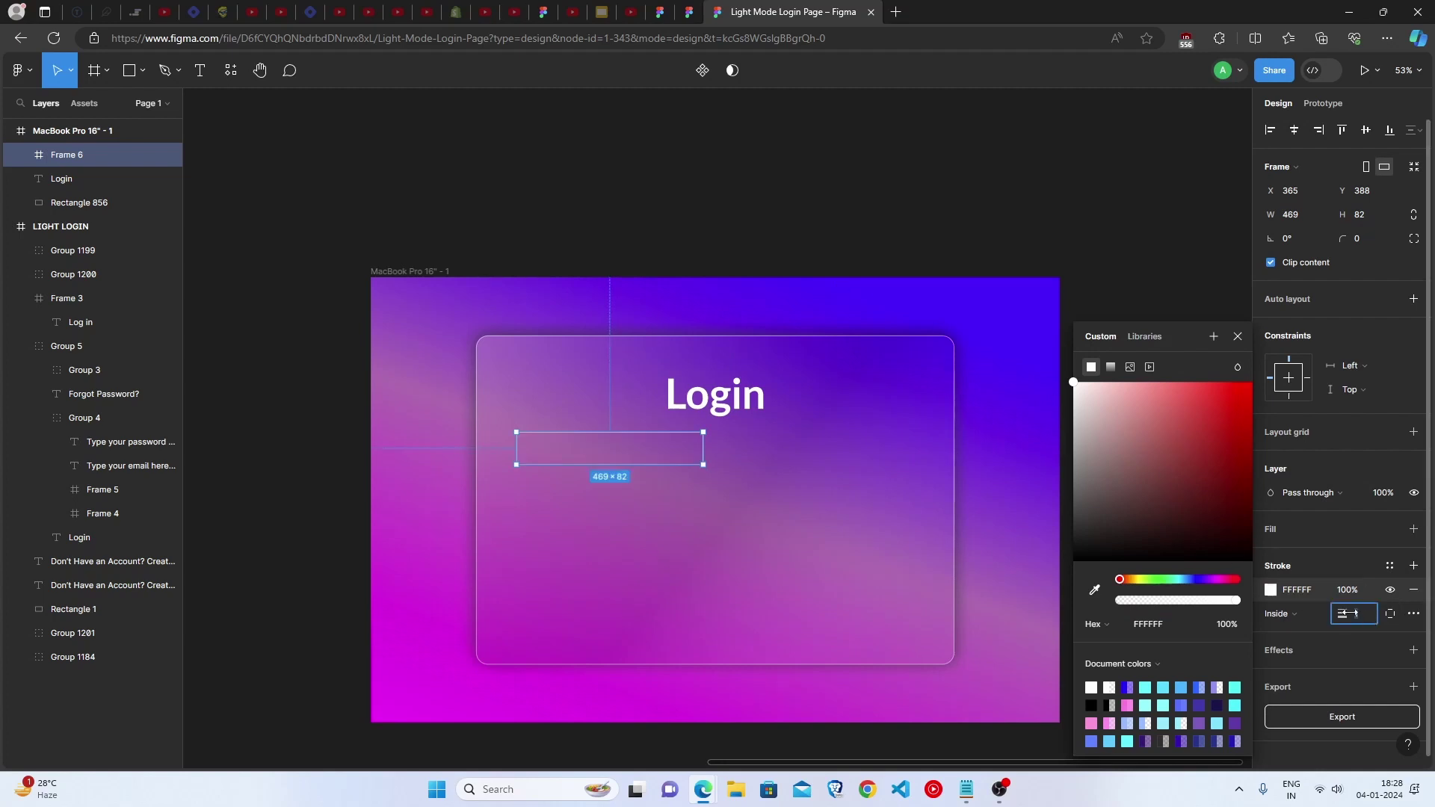
type("4")
left_click(1171, 231)
Move the outlined frame to about X 611, Y 409 under the Login heading and round its corners
left_click(634, 456)
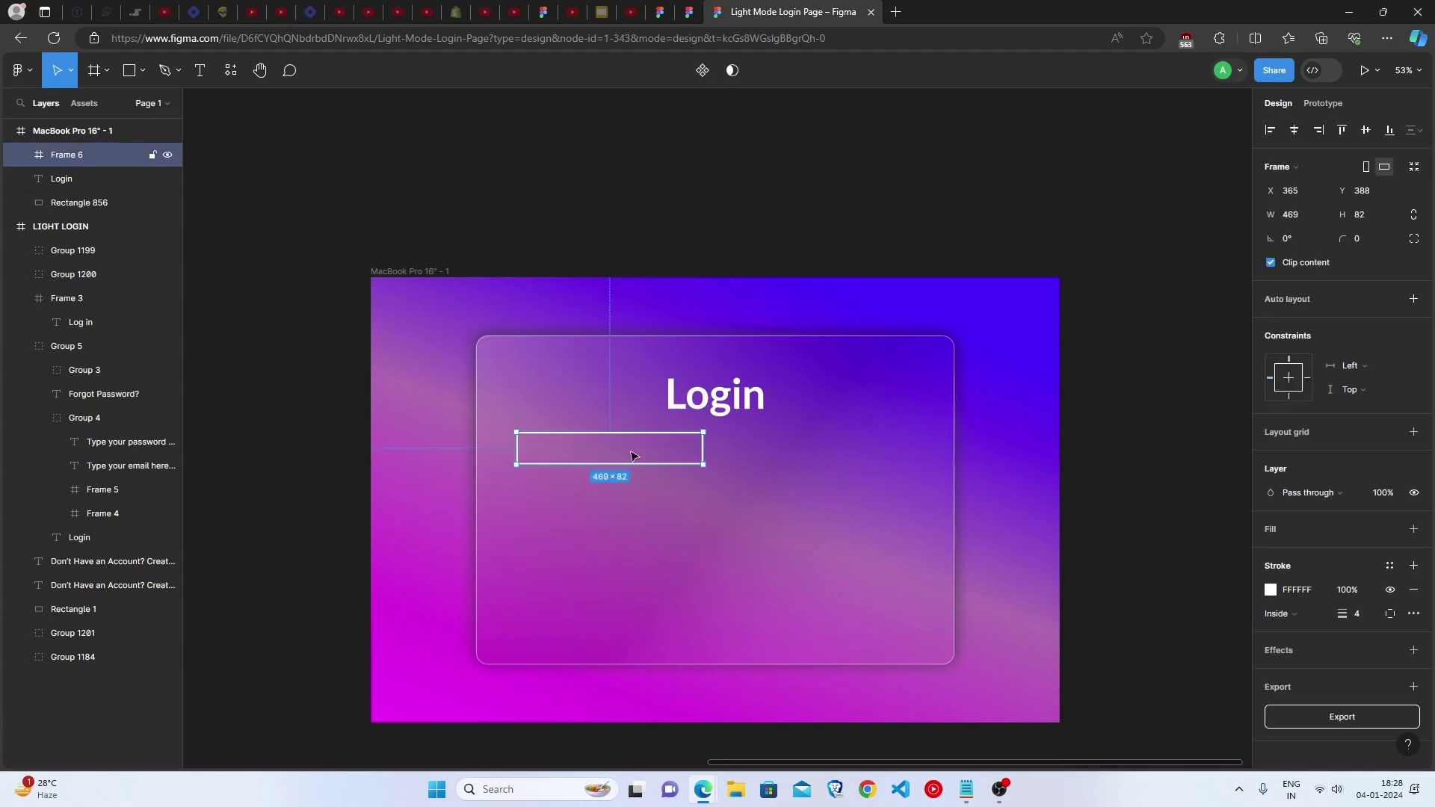
left_click_drag(632, 456, 730, 465)
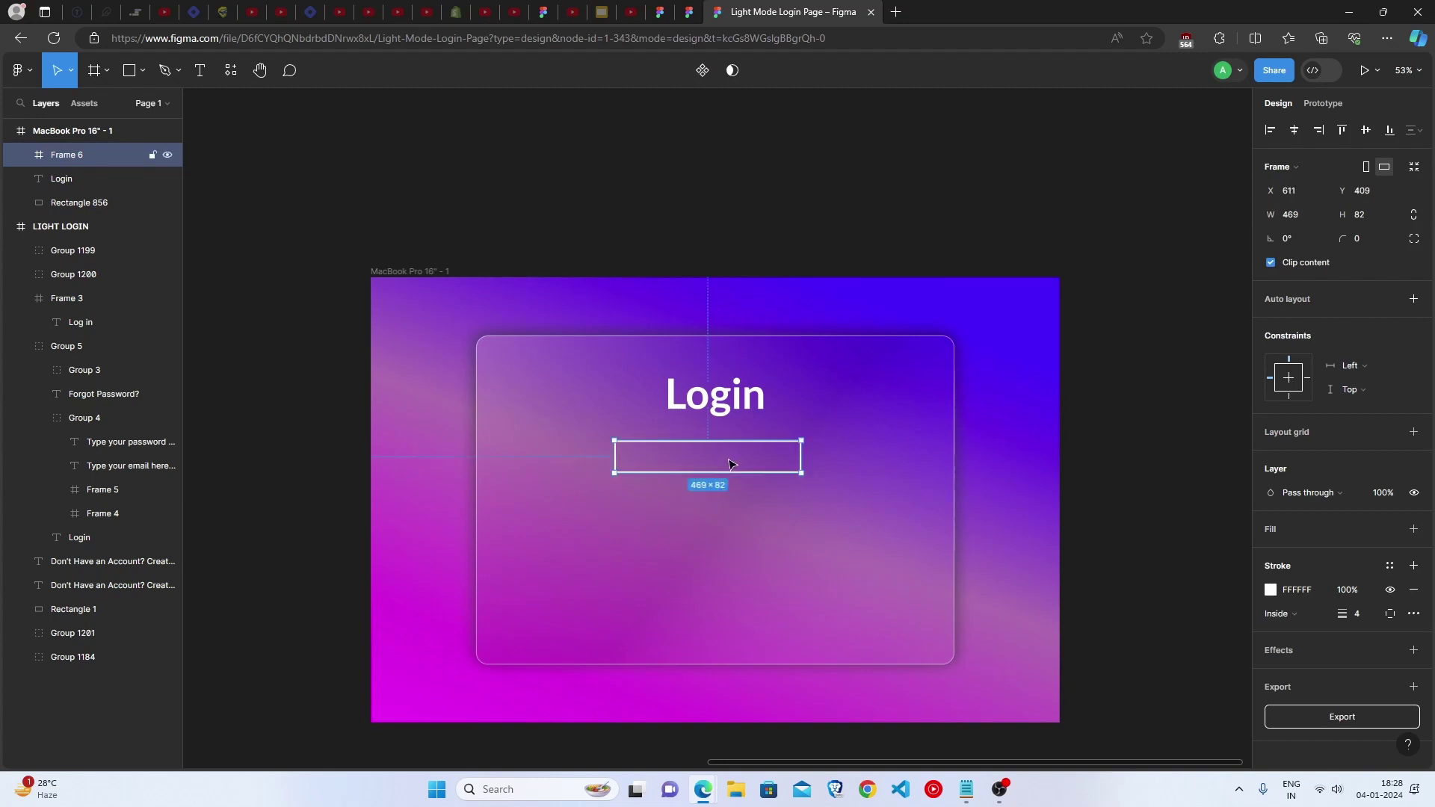
left_click(1358, 239)
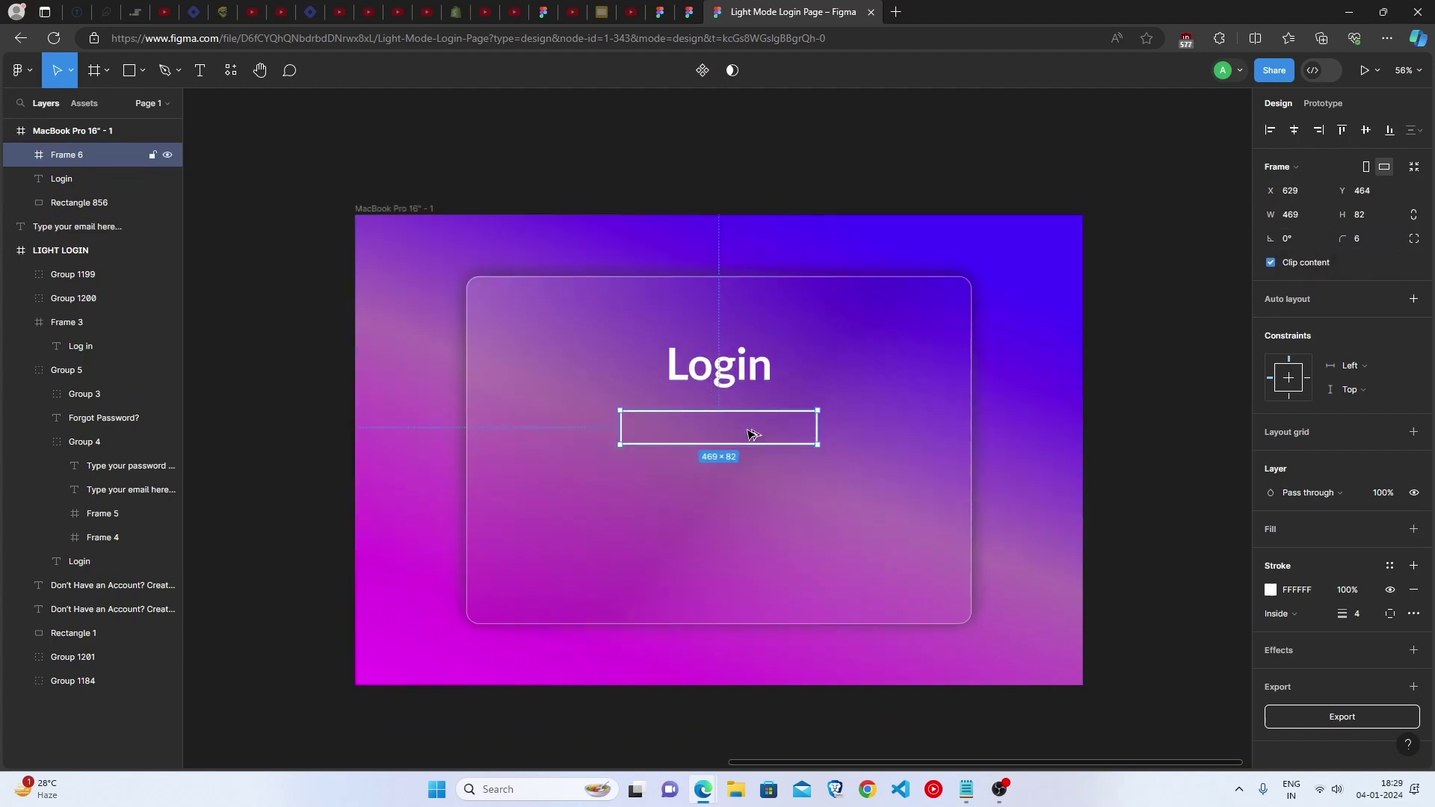
Duplicate the outlined frame just below the first and position the "Type your email here..." placeholder inside the upper one
left_click_drag(751, 434, 756, 481)
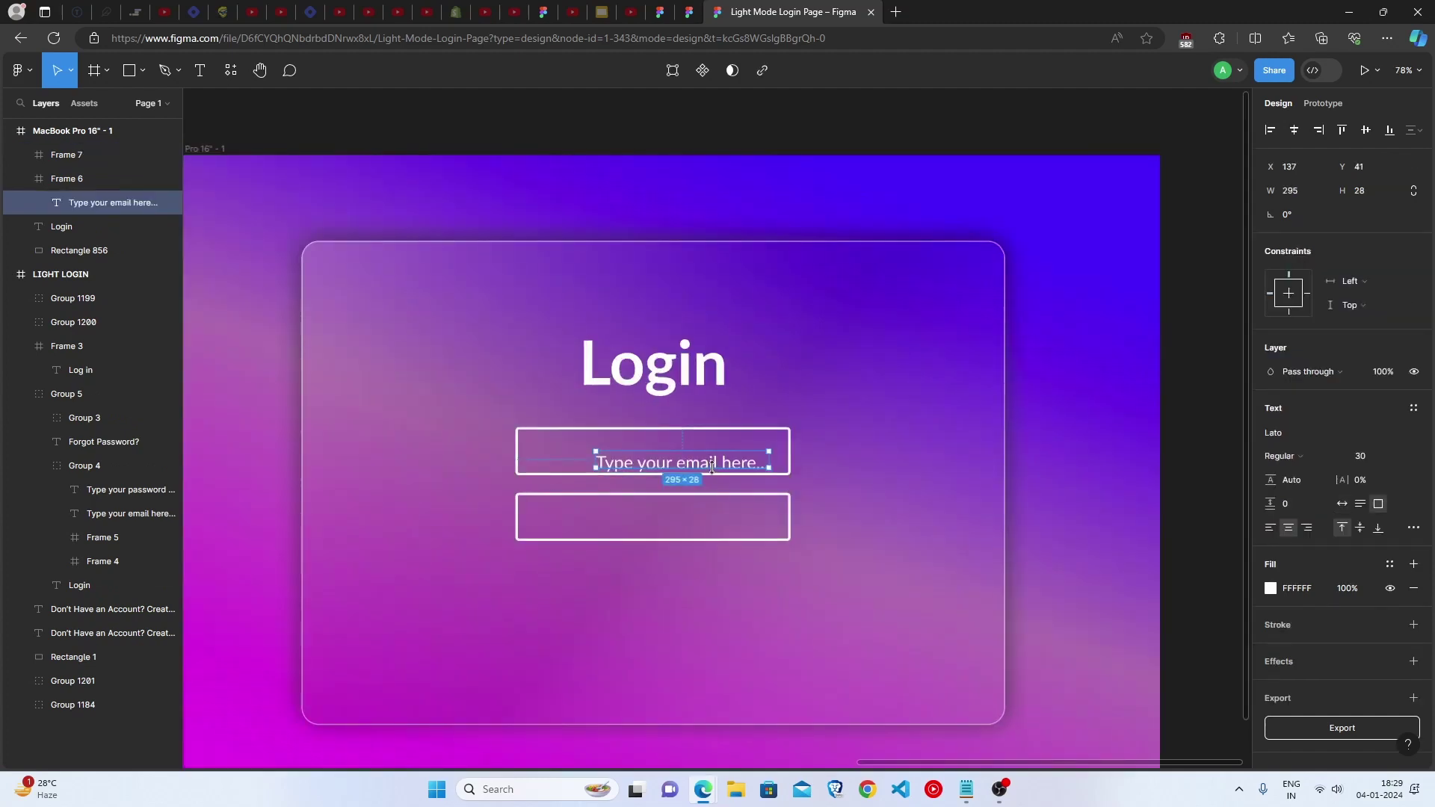
left_click_drag(712, 467, 671, 454)
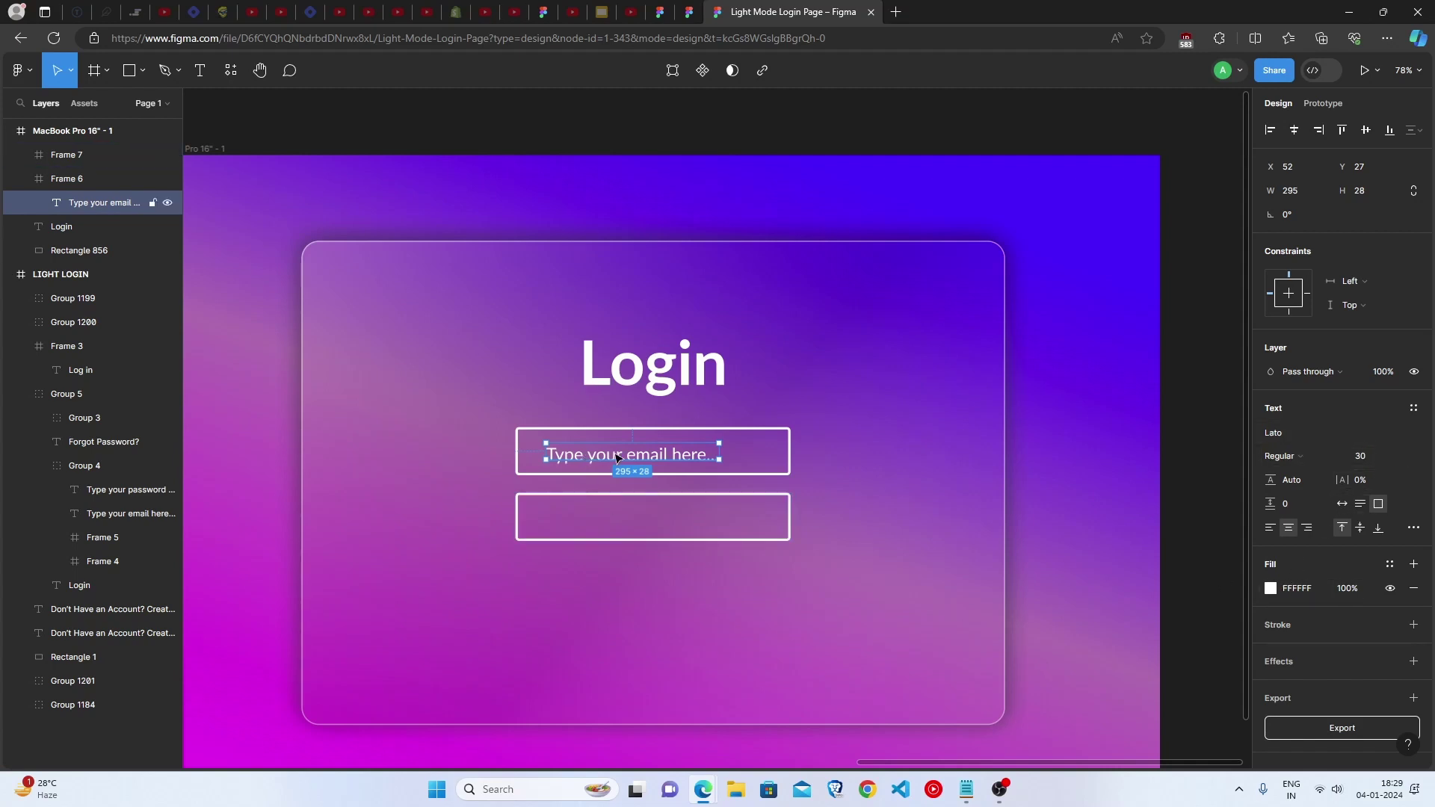
left_click_drag(617, 457, 626, 453)
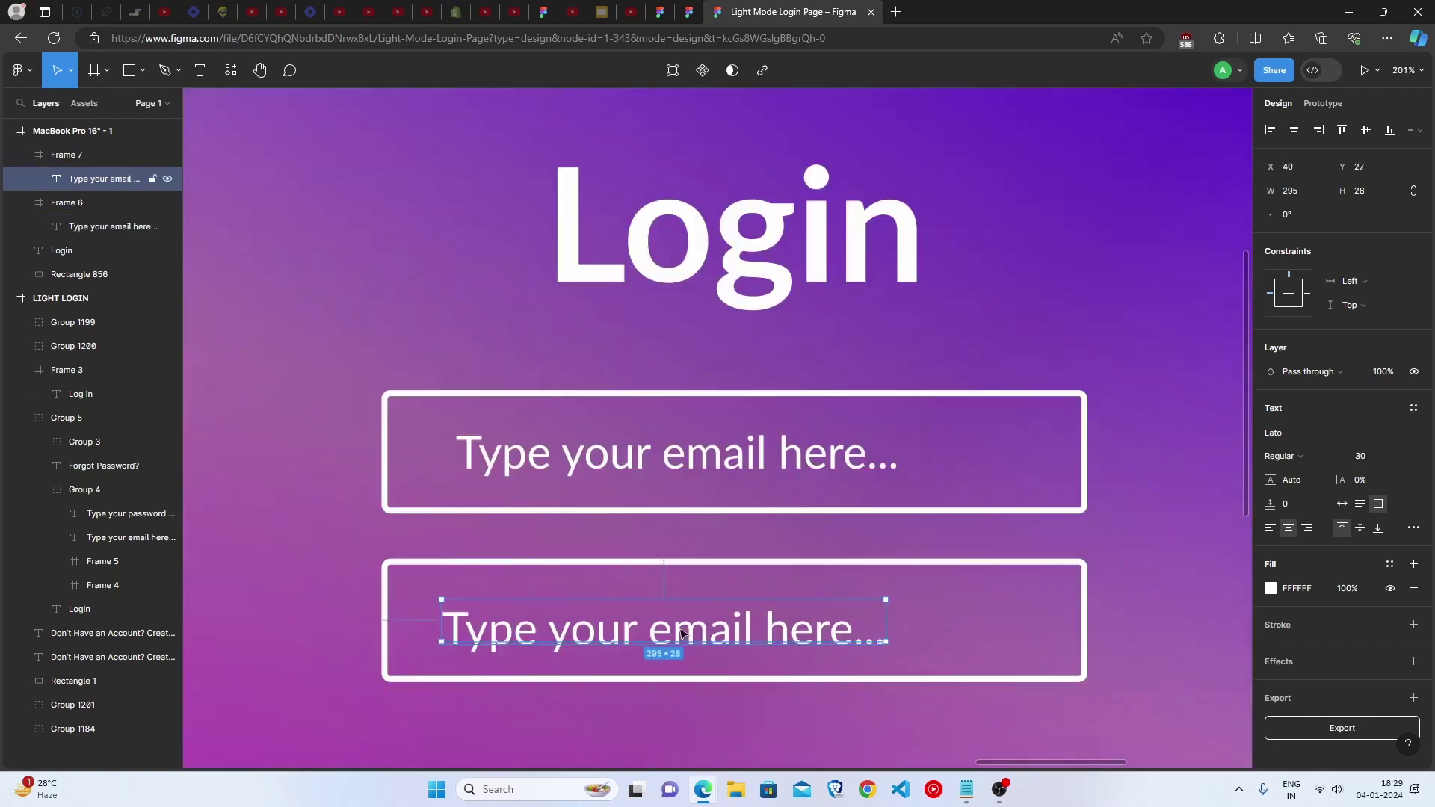
key("Return")
Change the placeholder copy in the lower field to "Type your password here..."
double_click(695, 623)
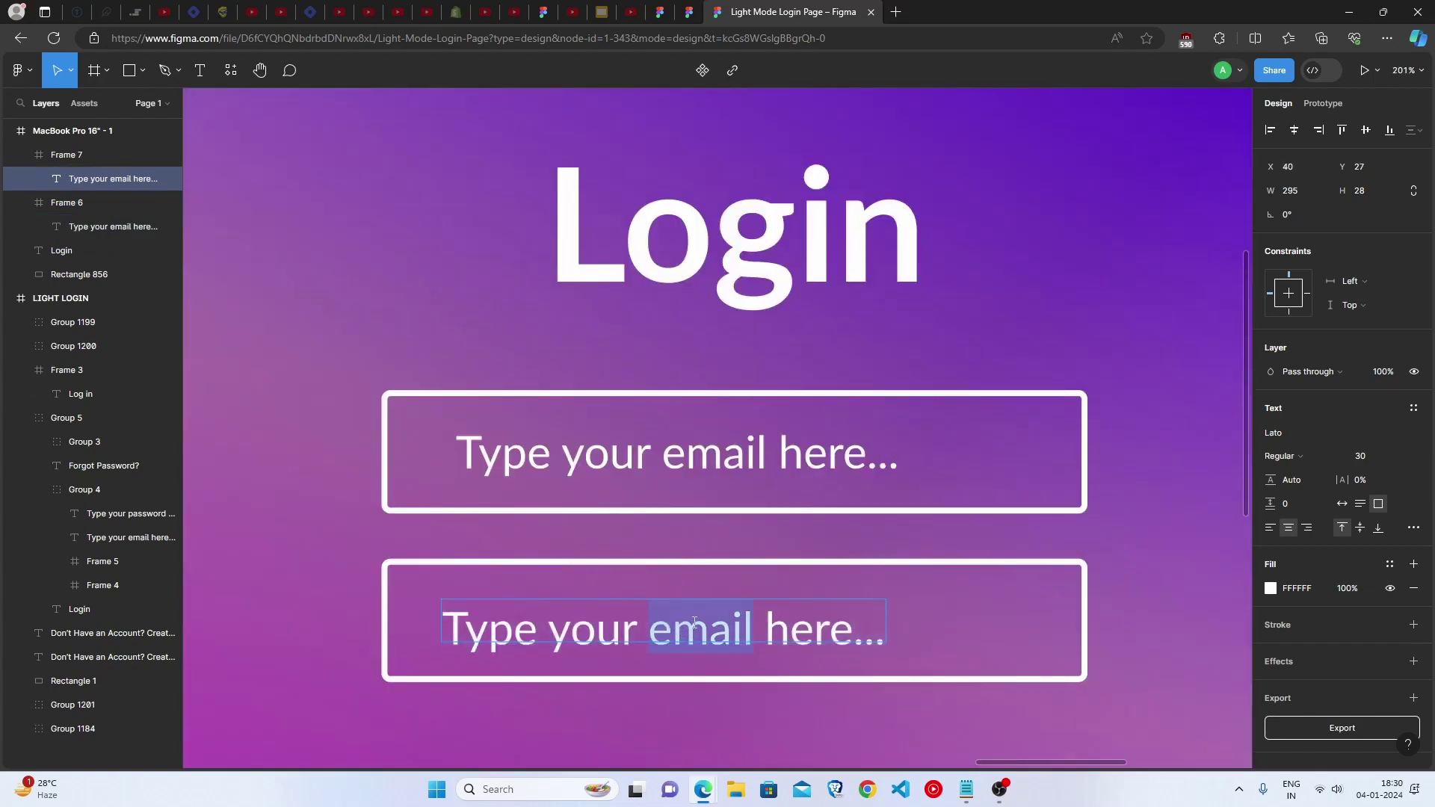
type("password")
key("Escape")
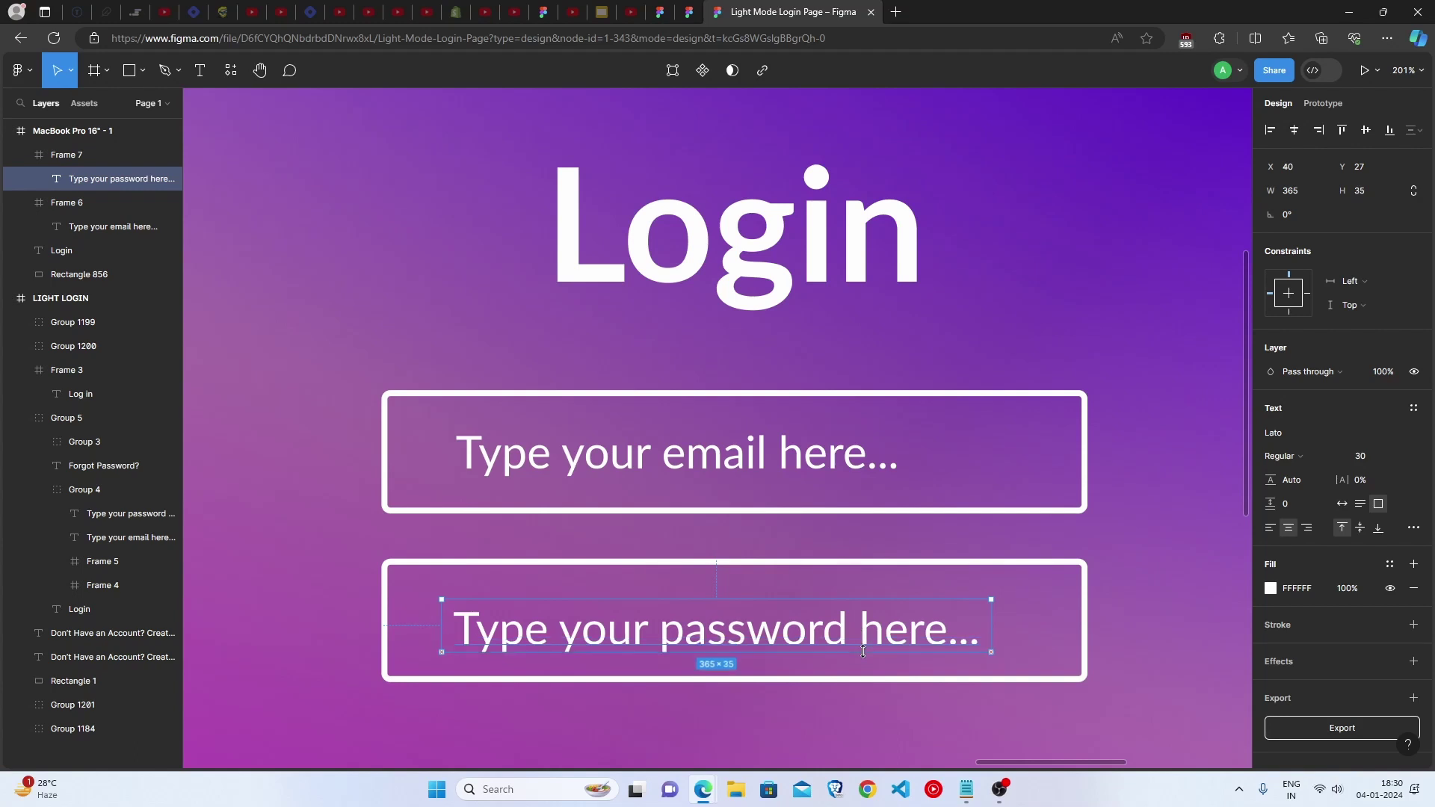
key("Escape")
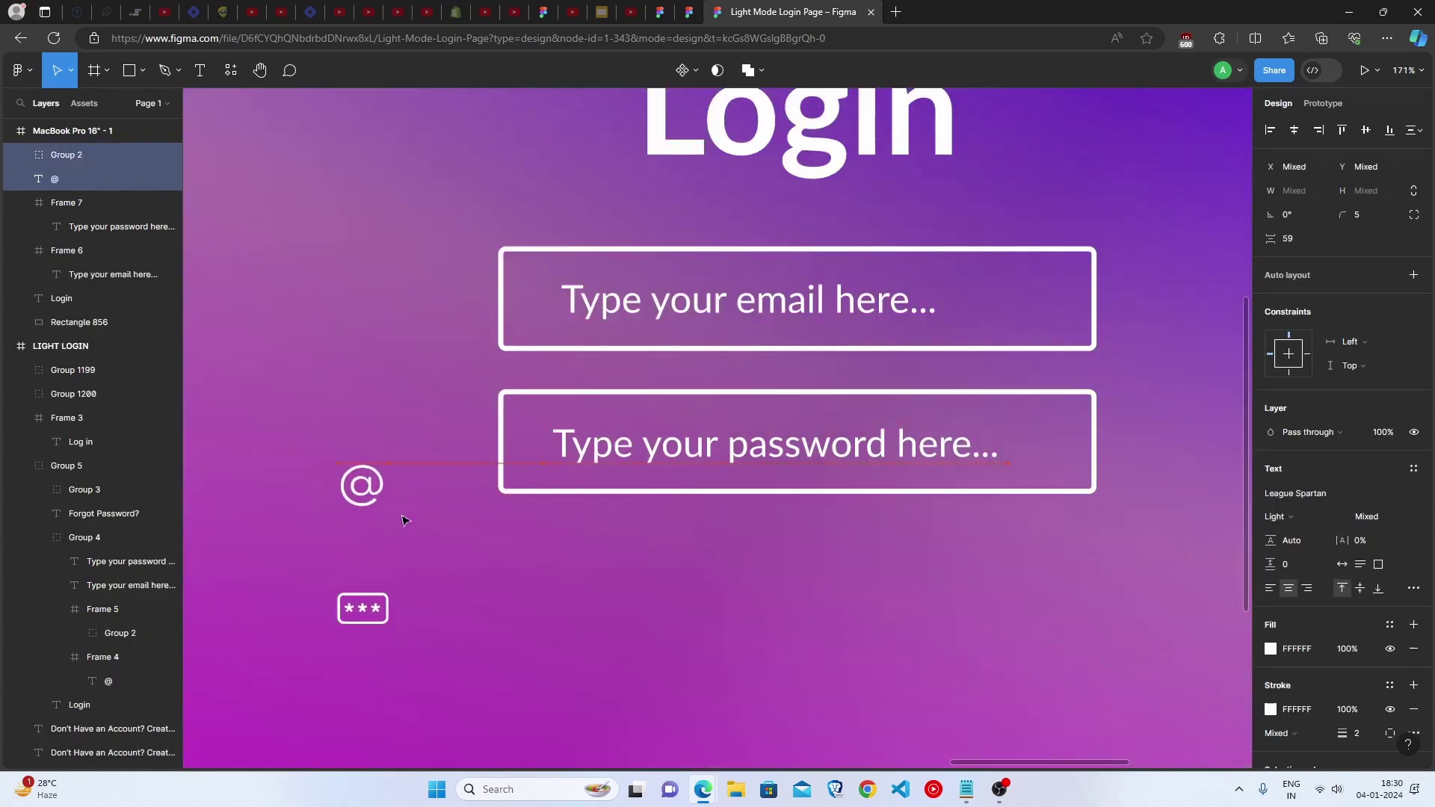
Place the @ icon before the email placeholder and the boxed *** icon before the password placeholder
left_click_drag(402, 521, 397, 479)
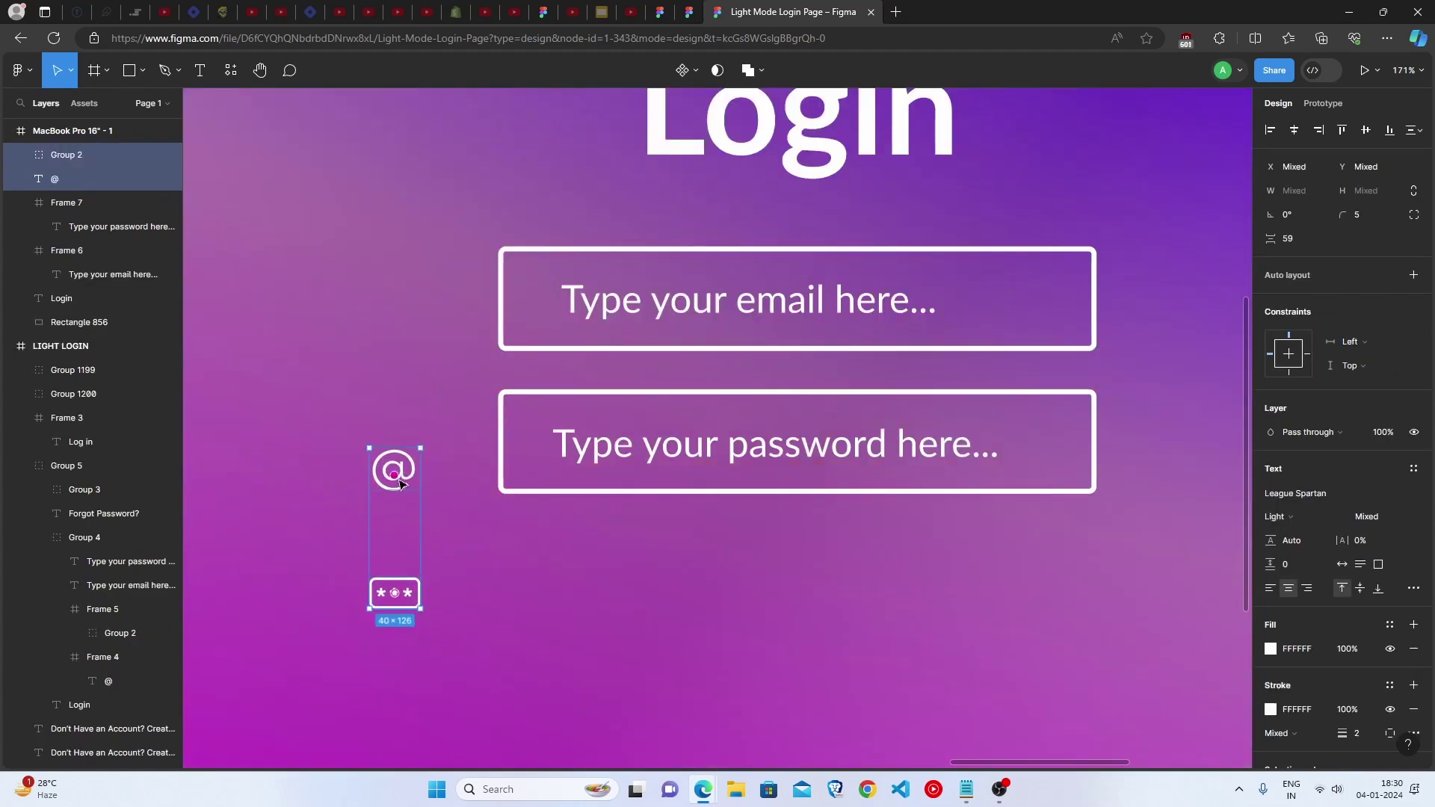
left_click(399, 480)
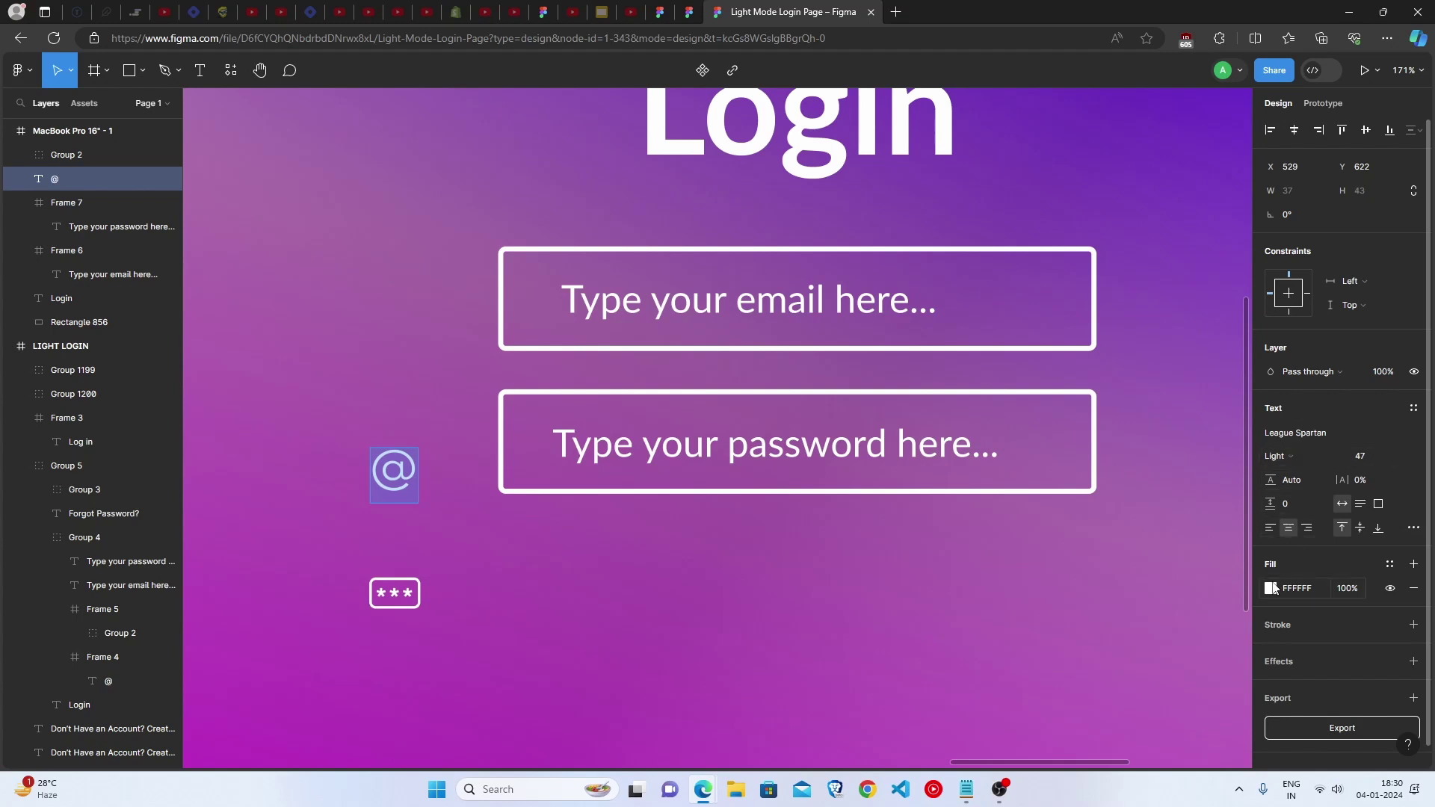
key("Escape")
left_click(399, 602)
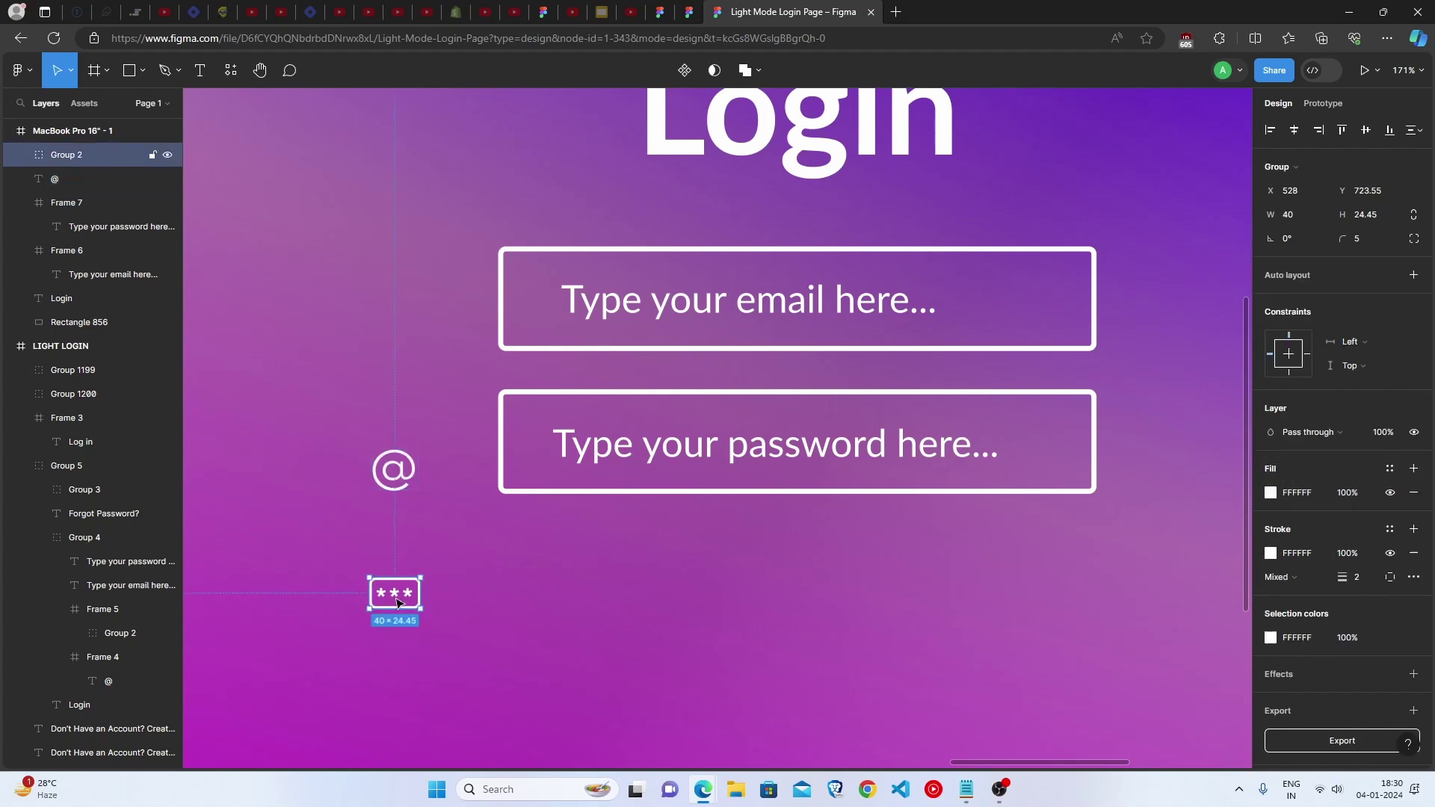
double_click(398, 602)
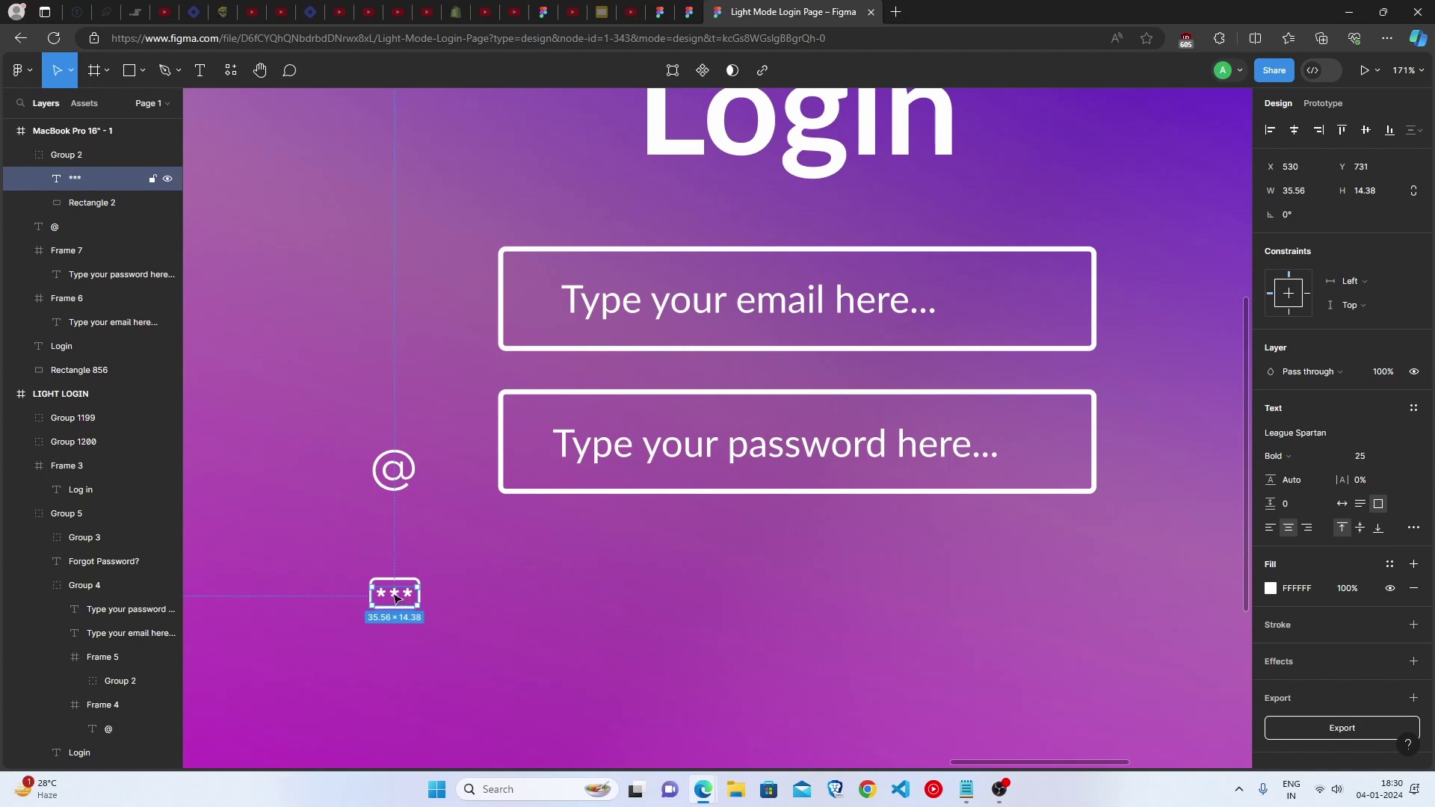
left_click(404, 604)
left_click(522, 604)
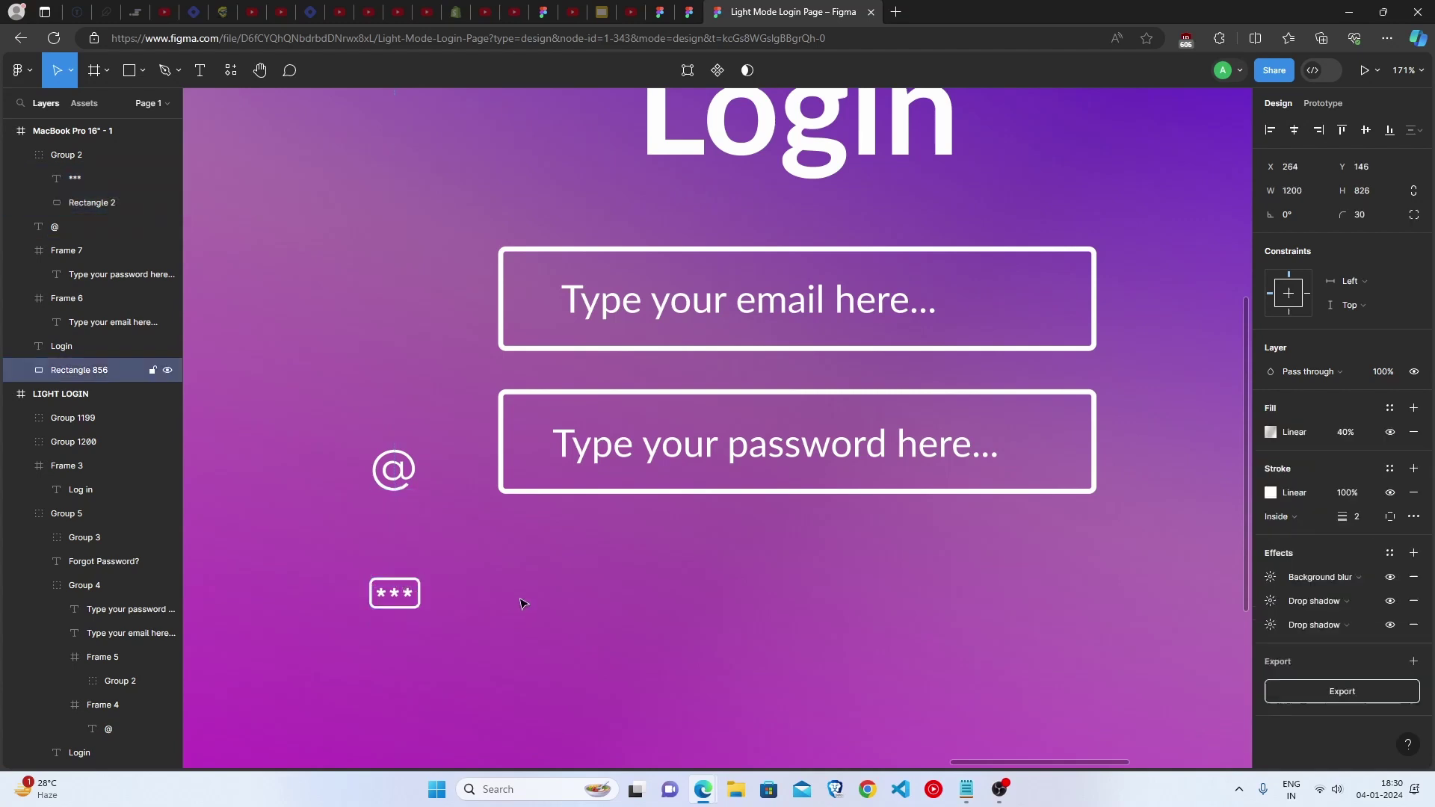
left_click(394, 469)
left_click(394, 593, "shift")
left_click_drag(418, 504, 538, 367)
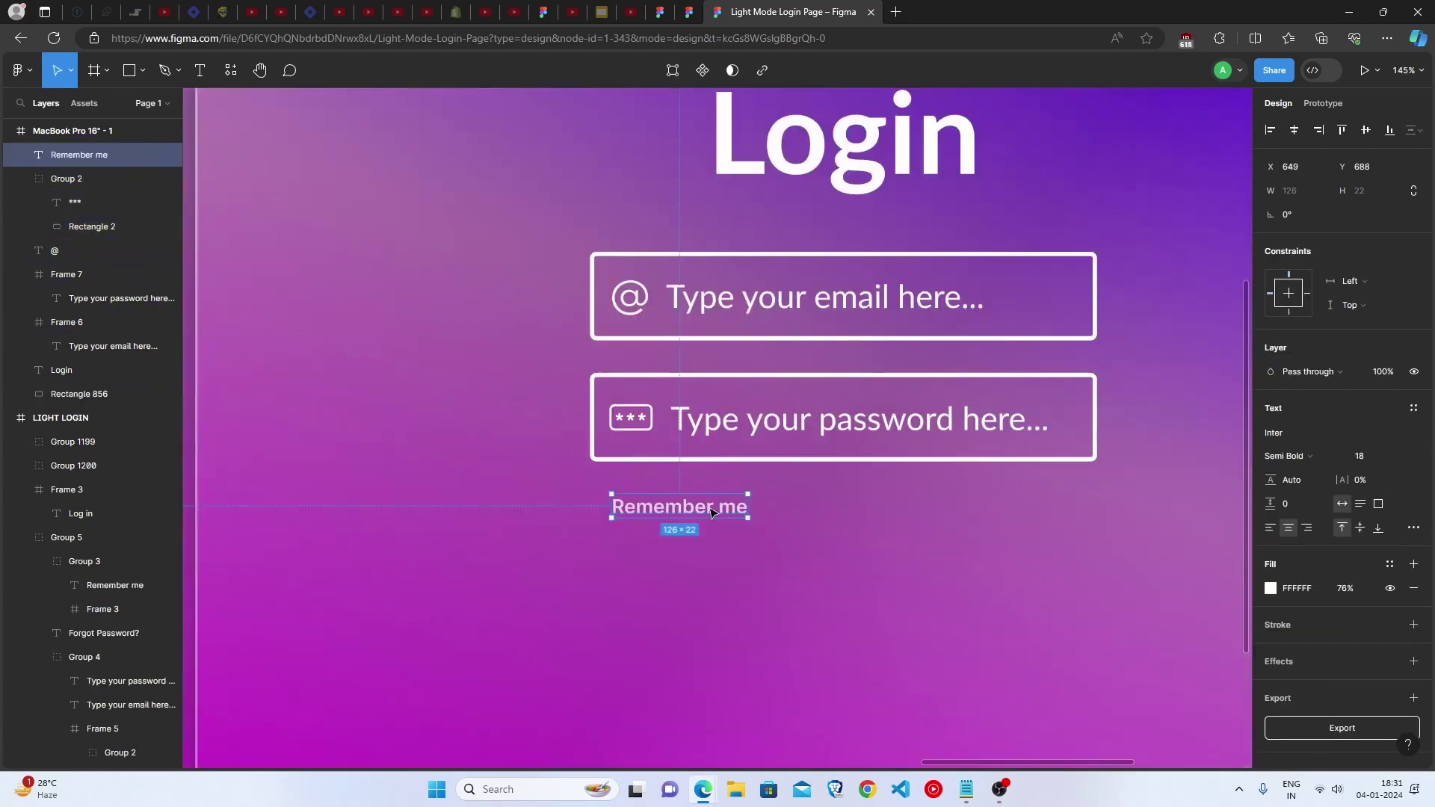
Place the "Remember me" text just below the password field and check its font, weight and fill settings
left_click_drag(712, 515, 709, 501)
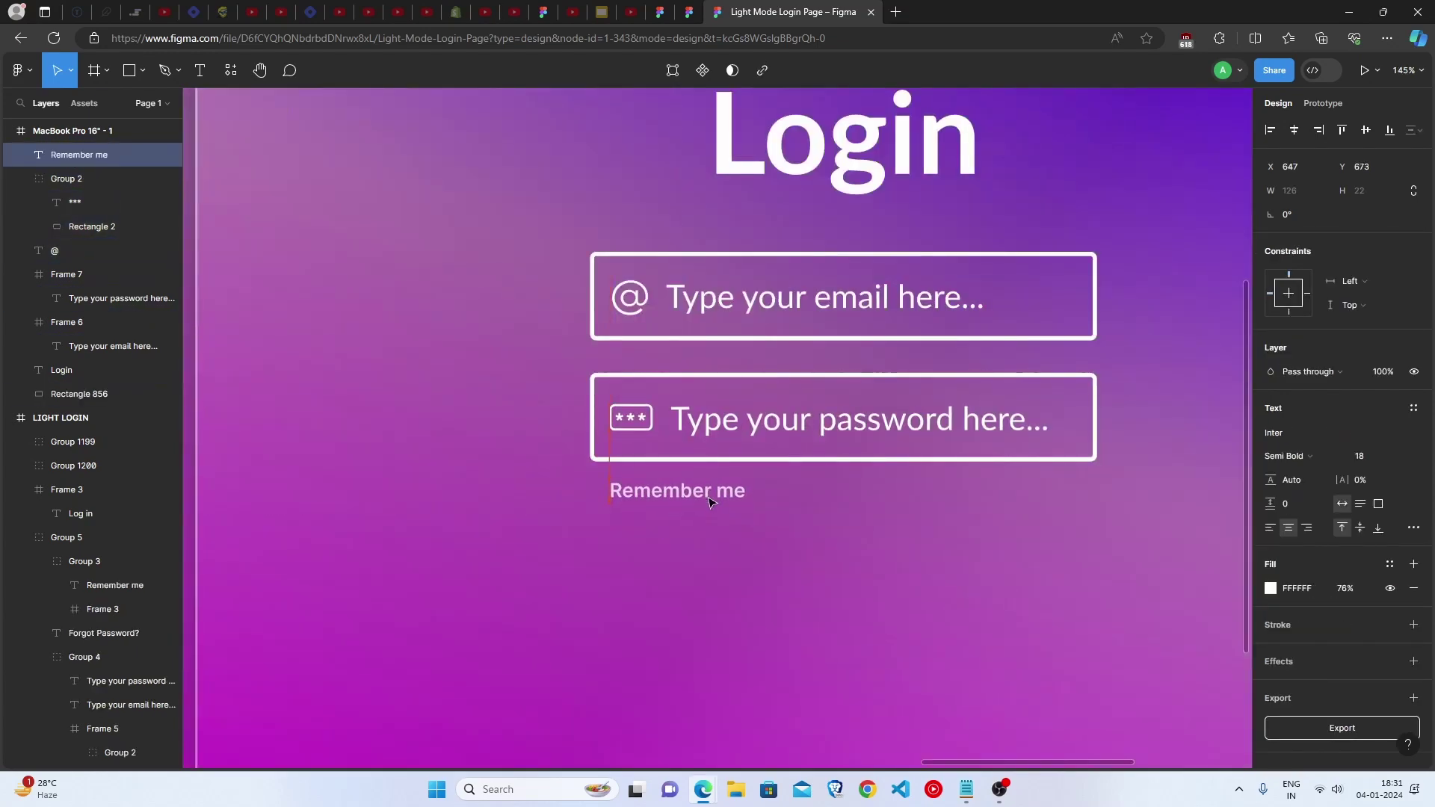
scroll(710, 502, "up", 6)
double_click(679, 487)
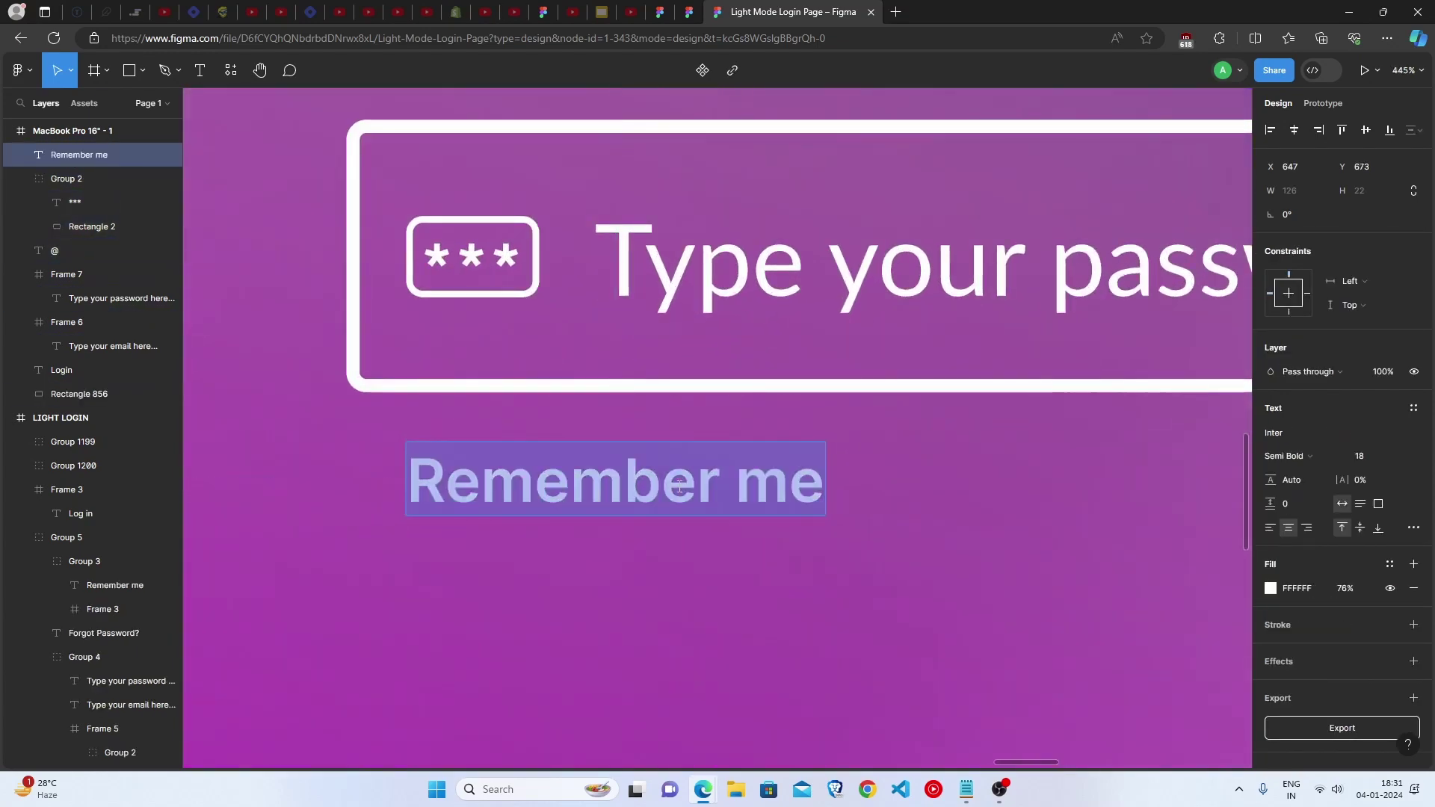
left_click(1294, 433)
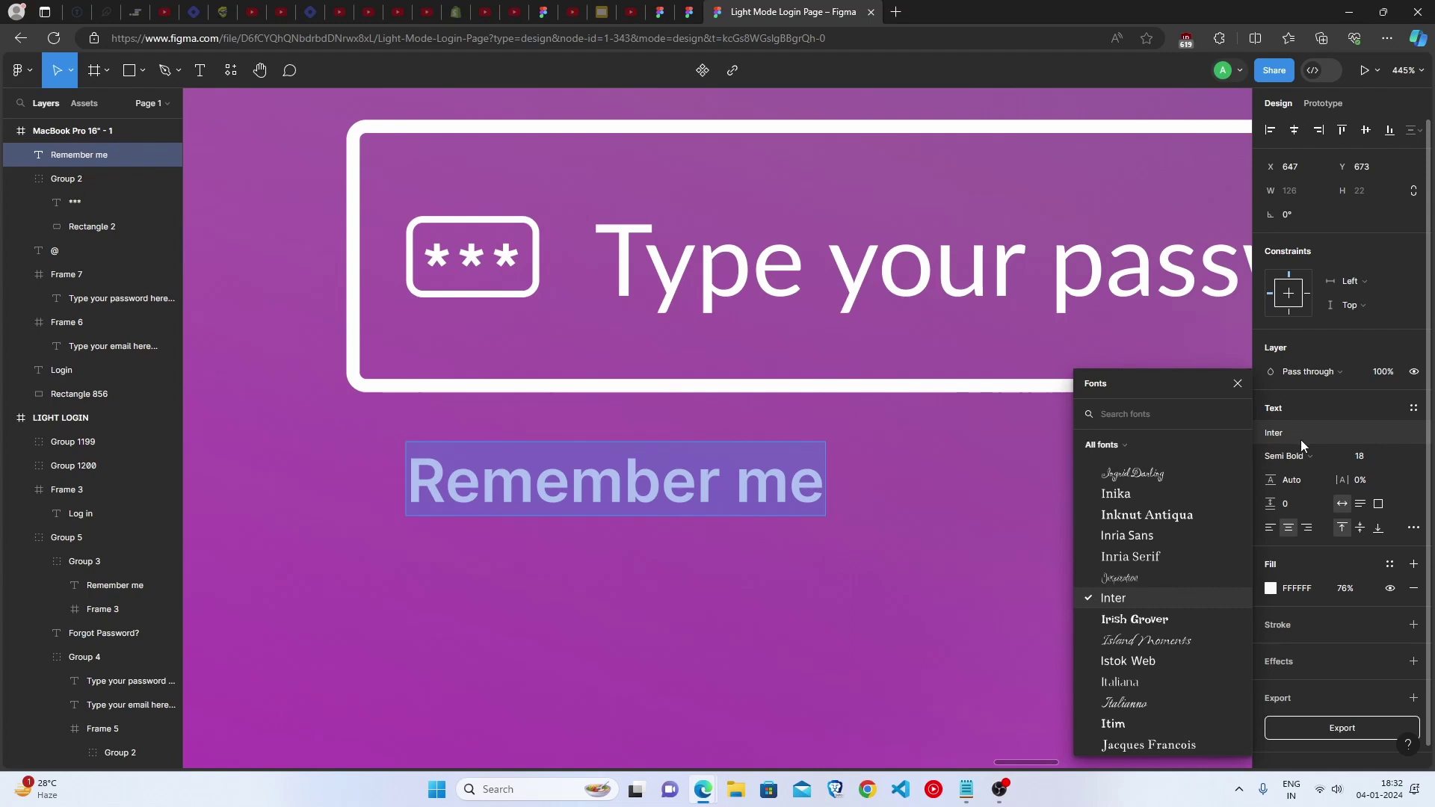
left_click(1309, 458)
left_click(1314, 457)
left_click(1295, 590)
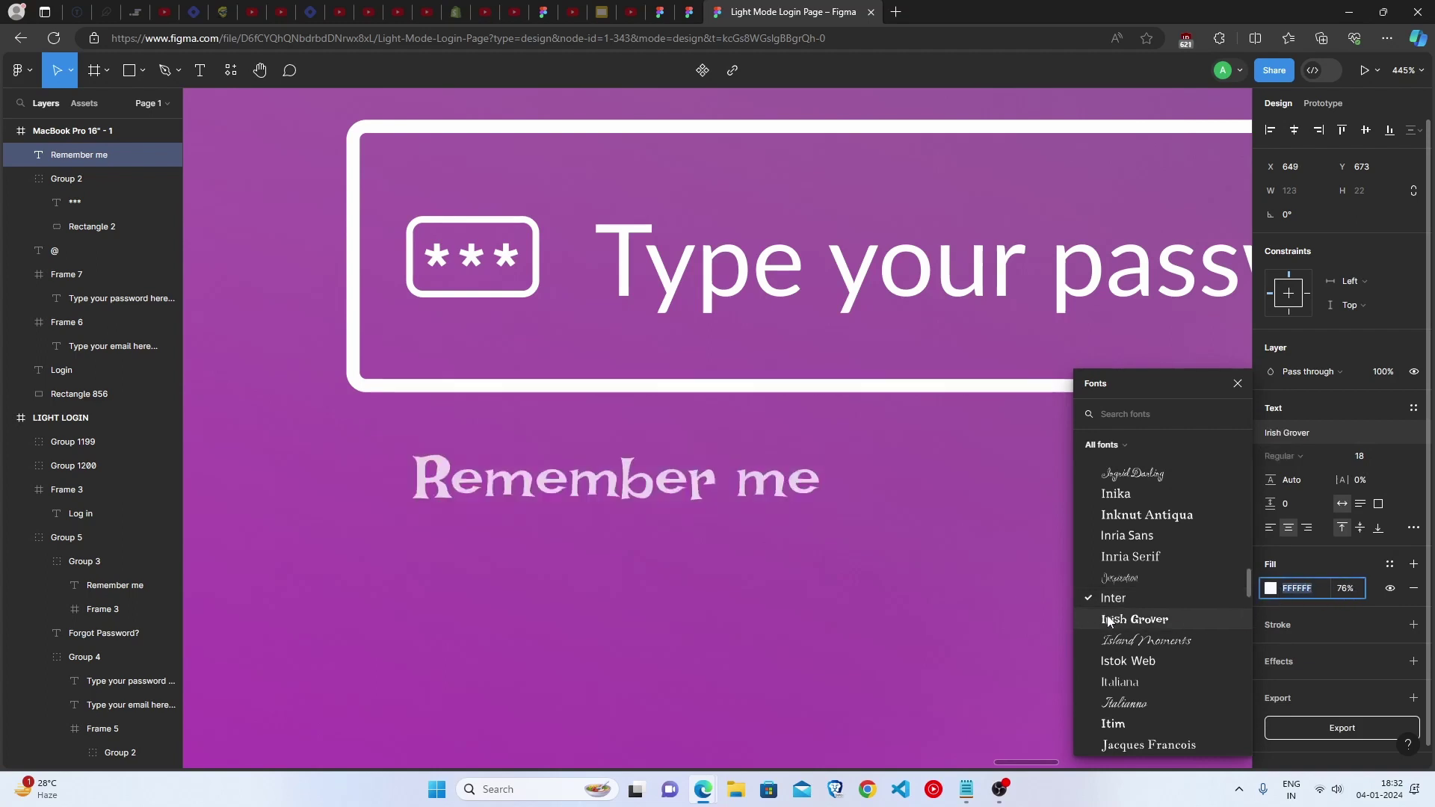
left_click(758, 597)
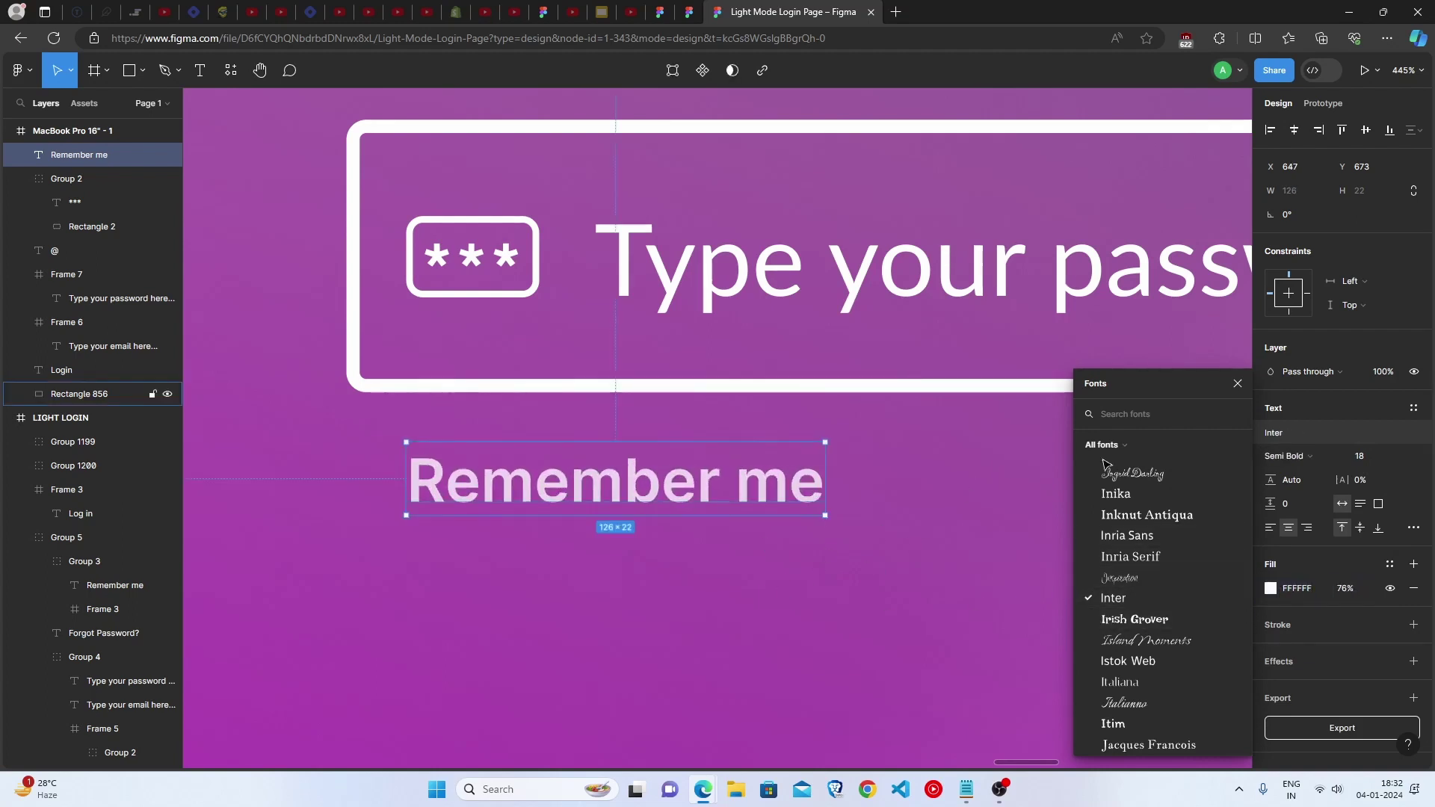
left_click(1238, 383)
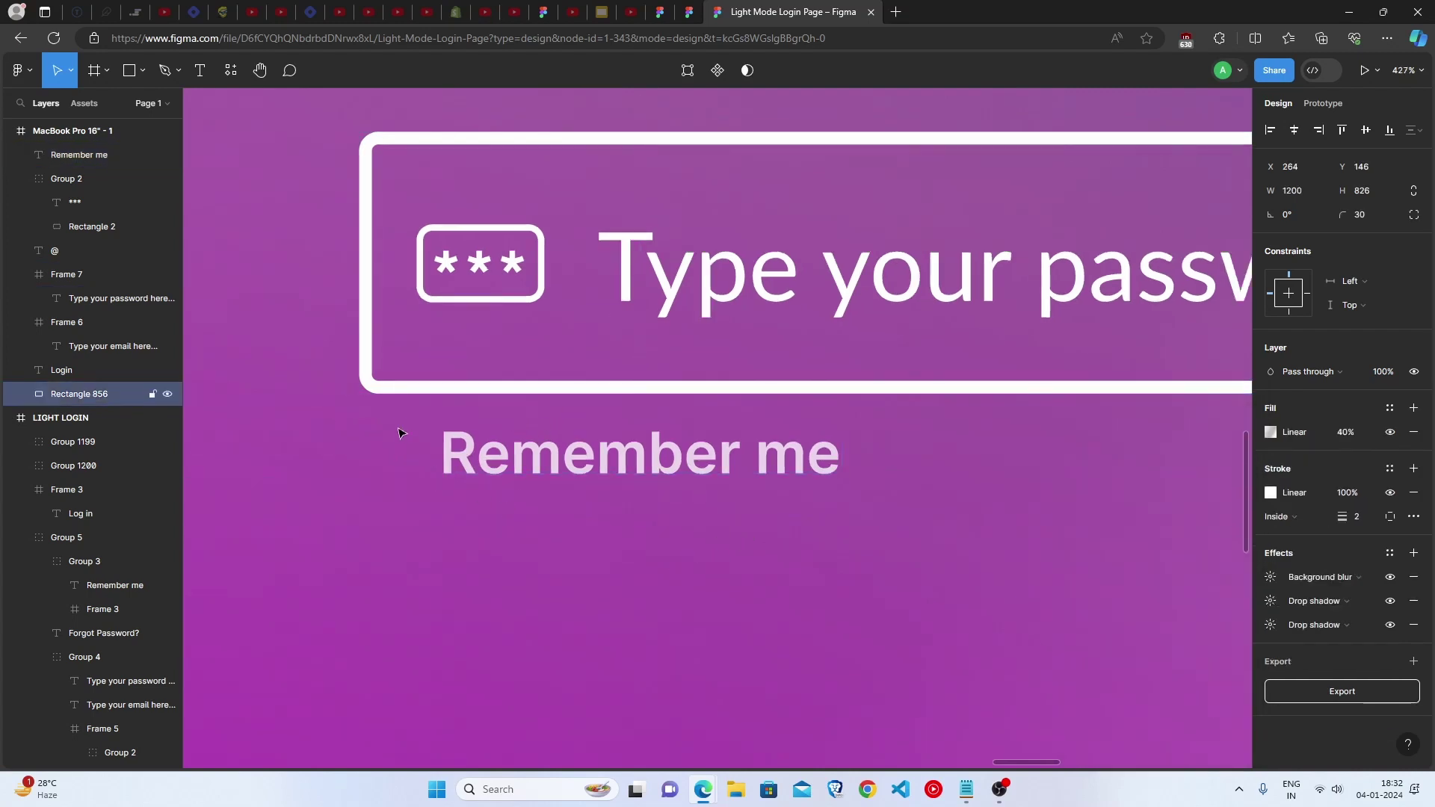
Examine the font, weight, size and fill of the "Forgot Password?" text beneath the password field
scroll(378, 423, "down", 2)
scroll(526, 530, "down", 3)
left_click(939, 450)
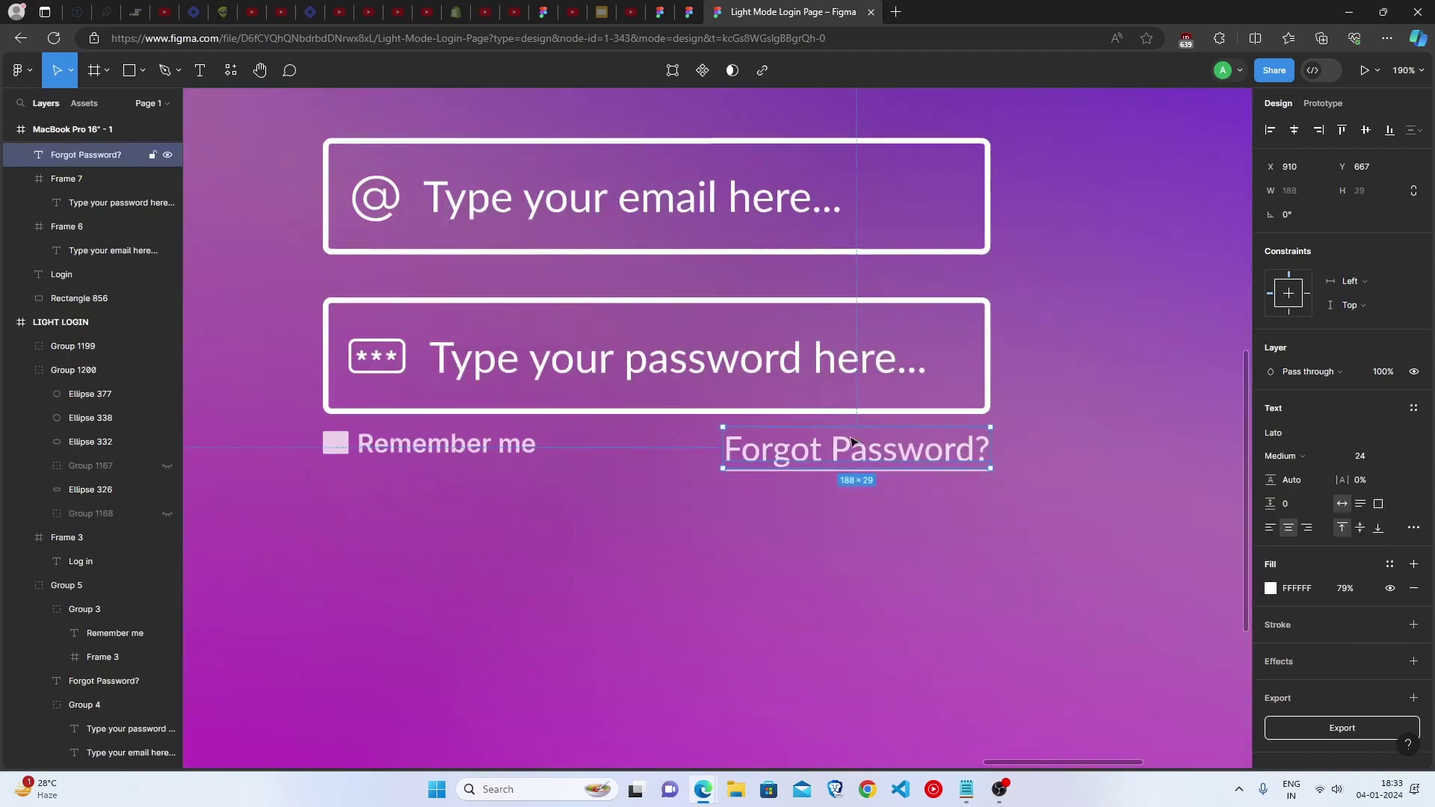
scroll(940, 462, "up", 5)
scroll(940, 462, "down", 1)
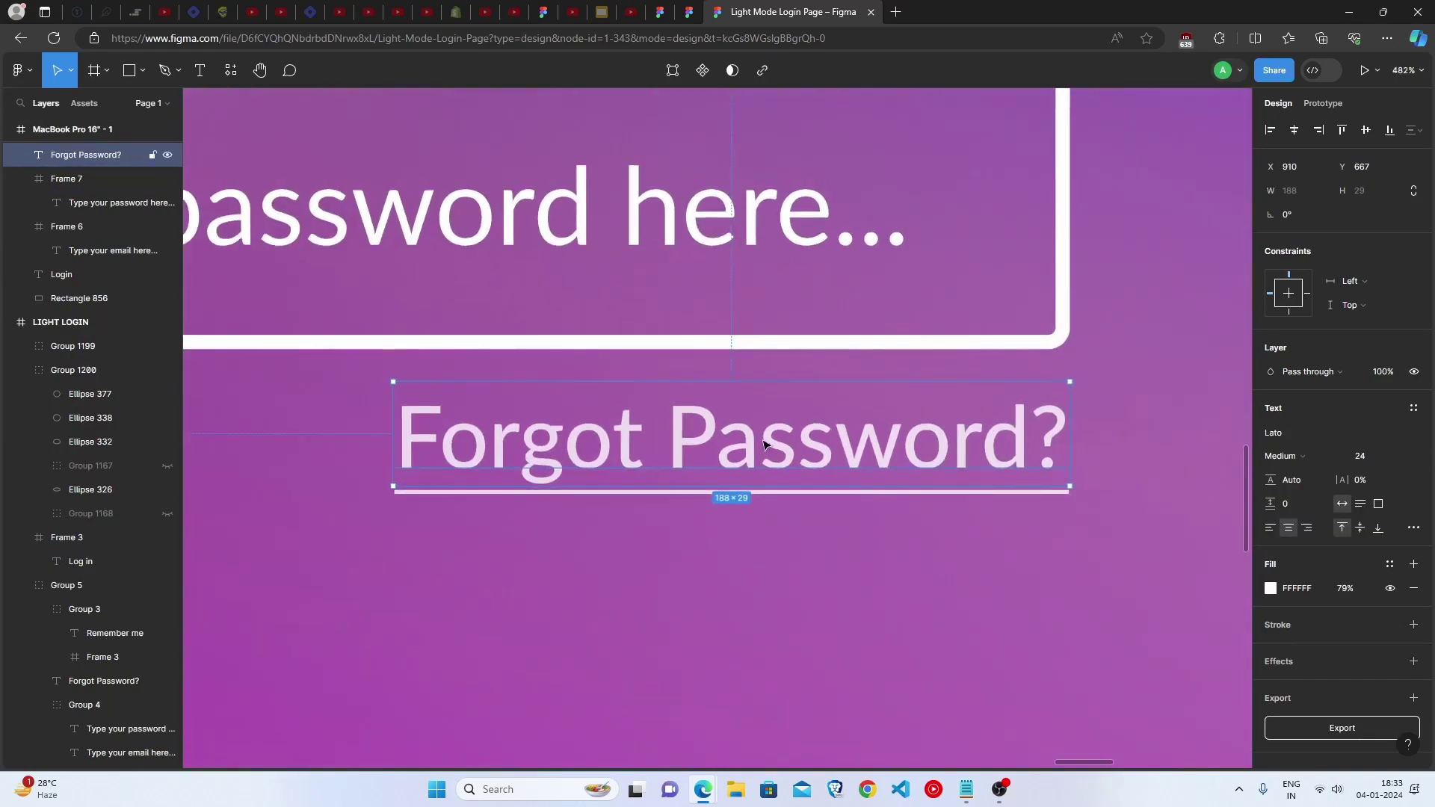
double_click(764, 442)
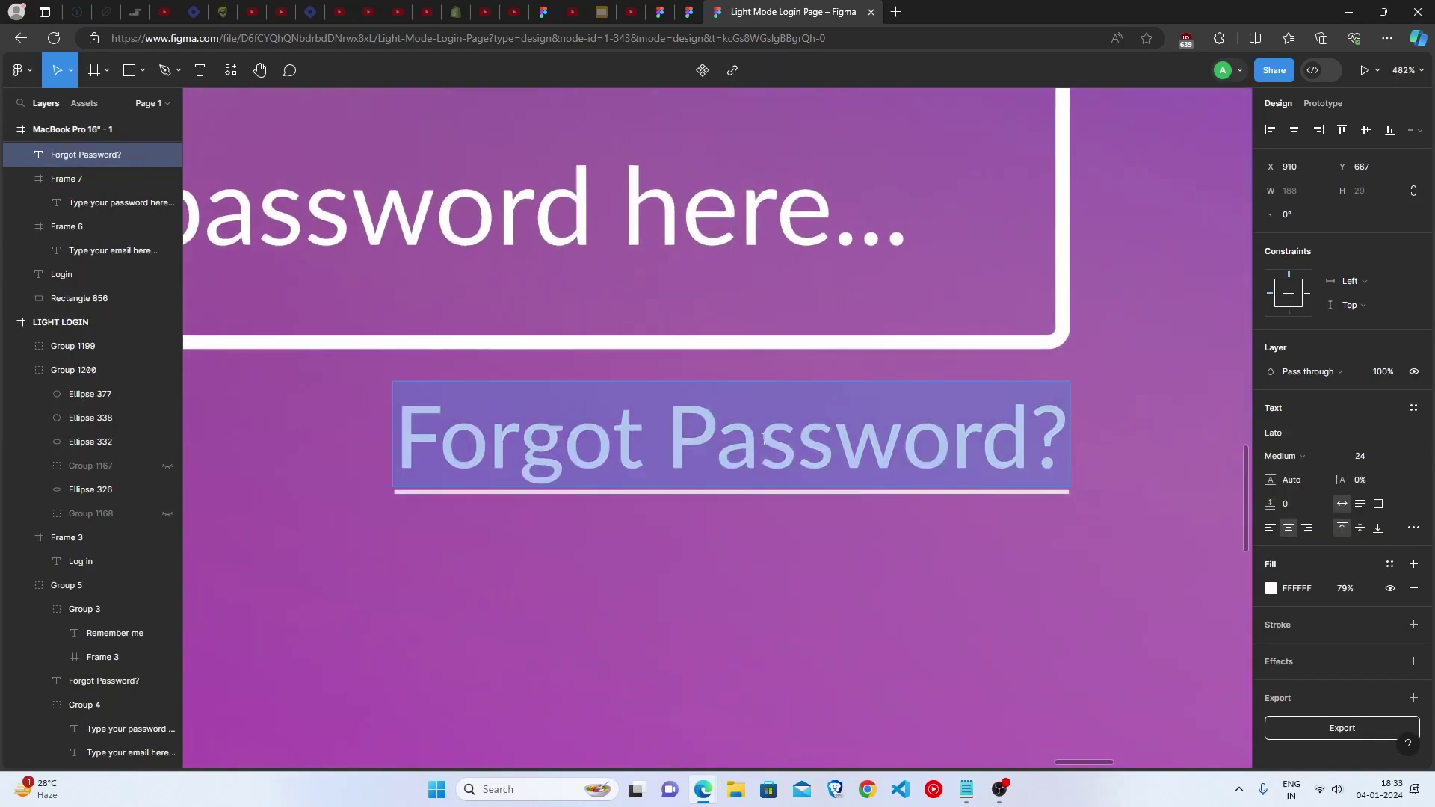
left_click(1308, 438)
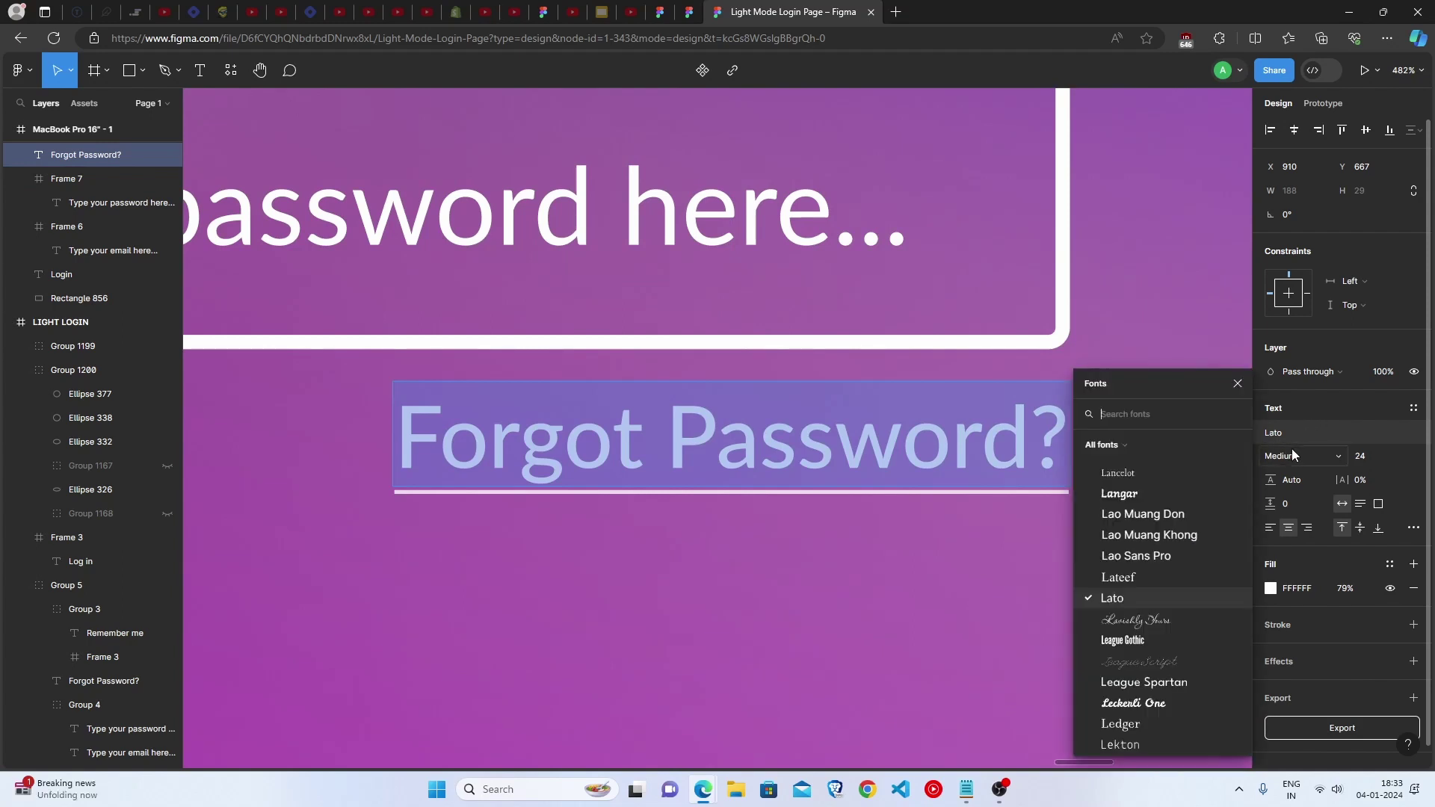
left_click(1309, 458)
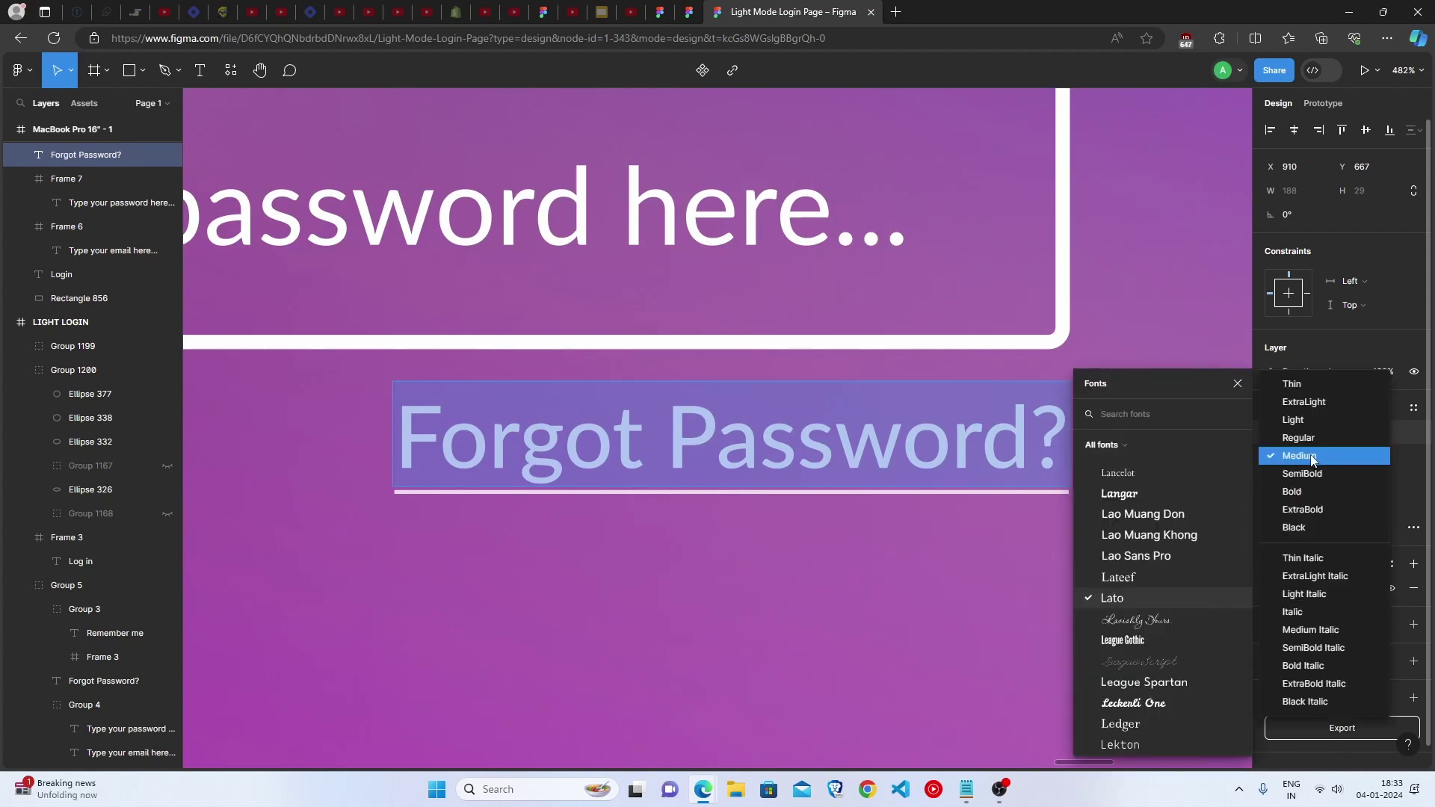
left_click(1314, 457)
left_click(1383, 459)
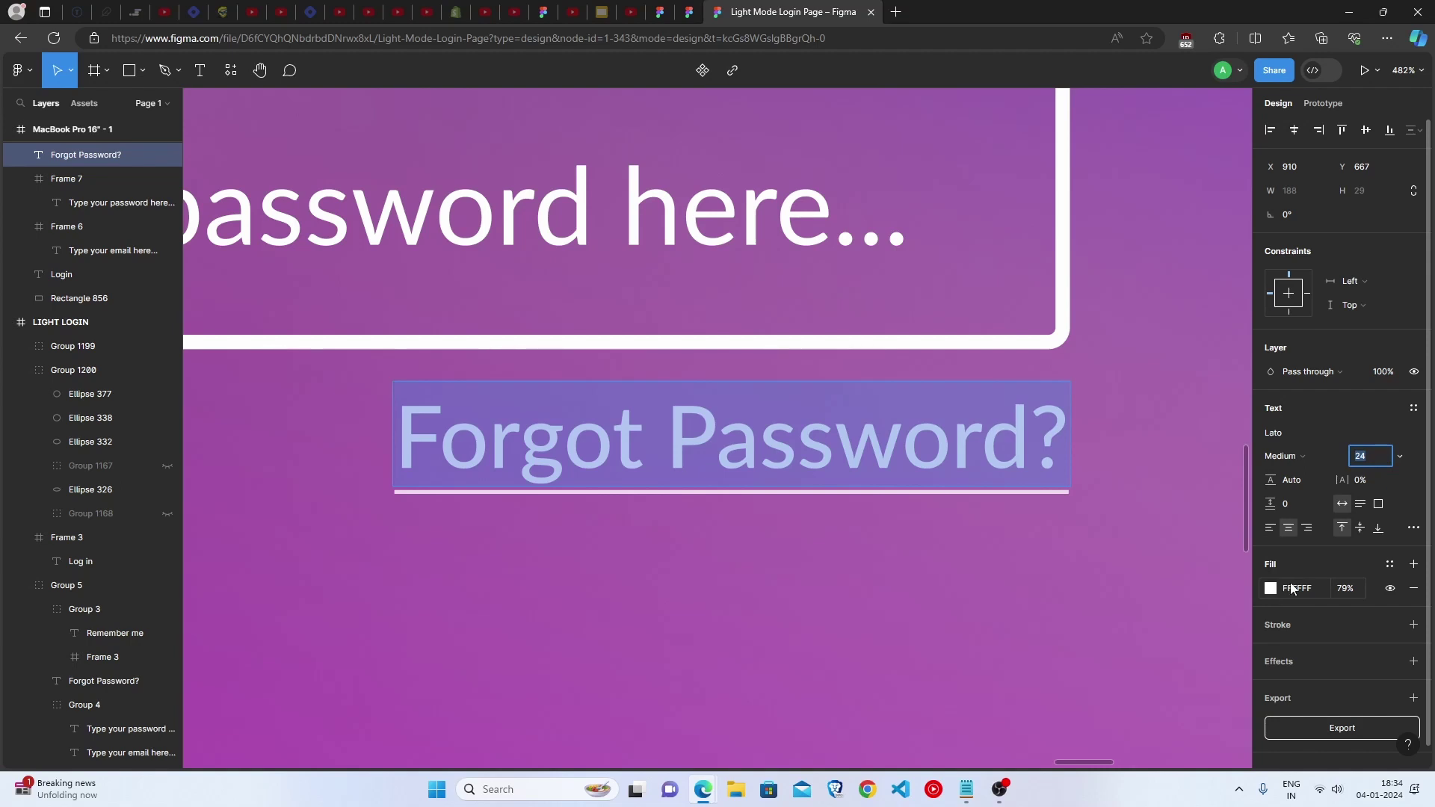
key("Escape")
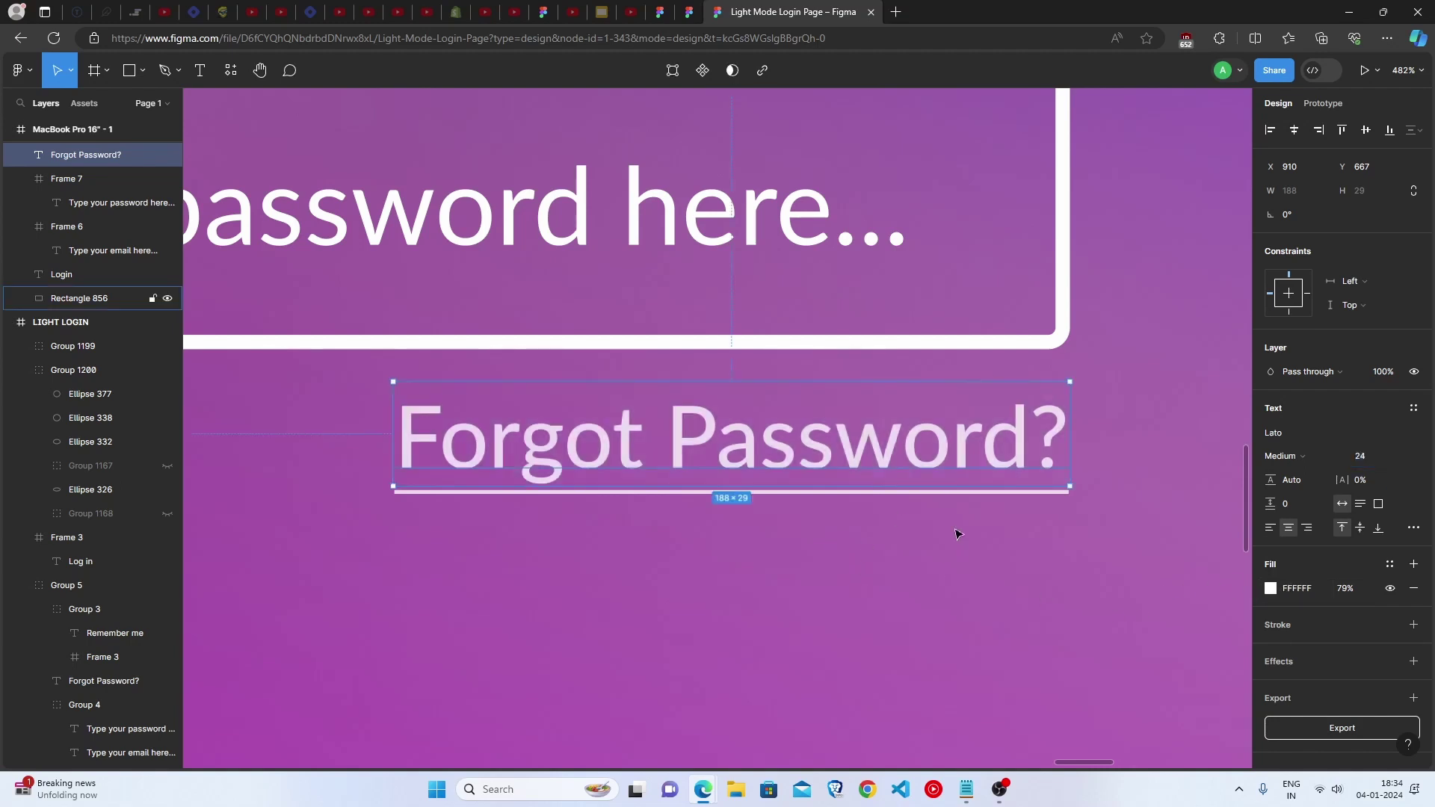
left_click(966, 498)
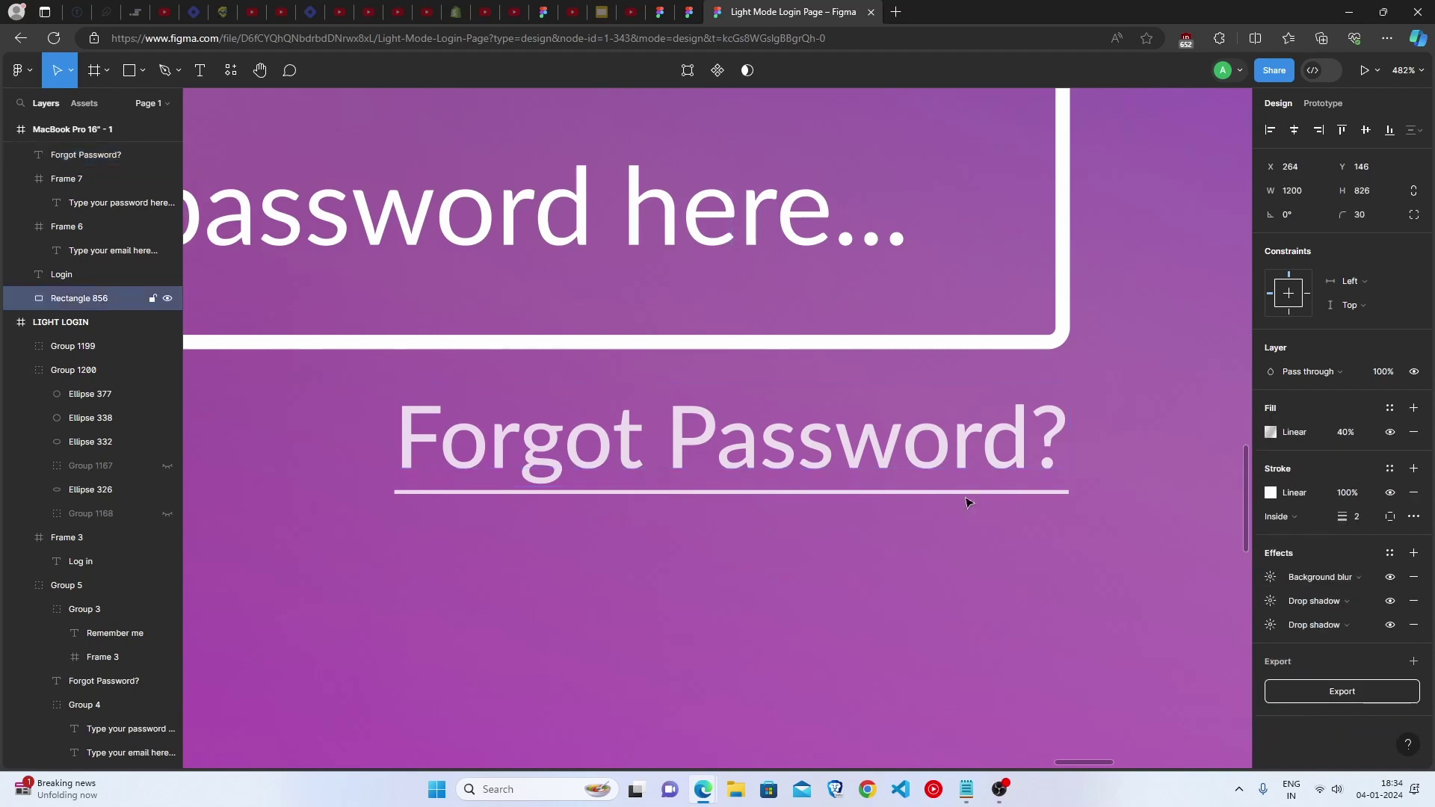
double_click(966, 499)
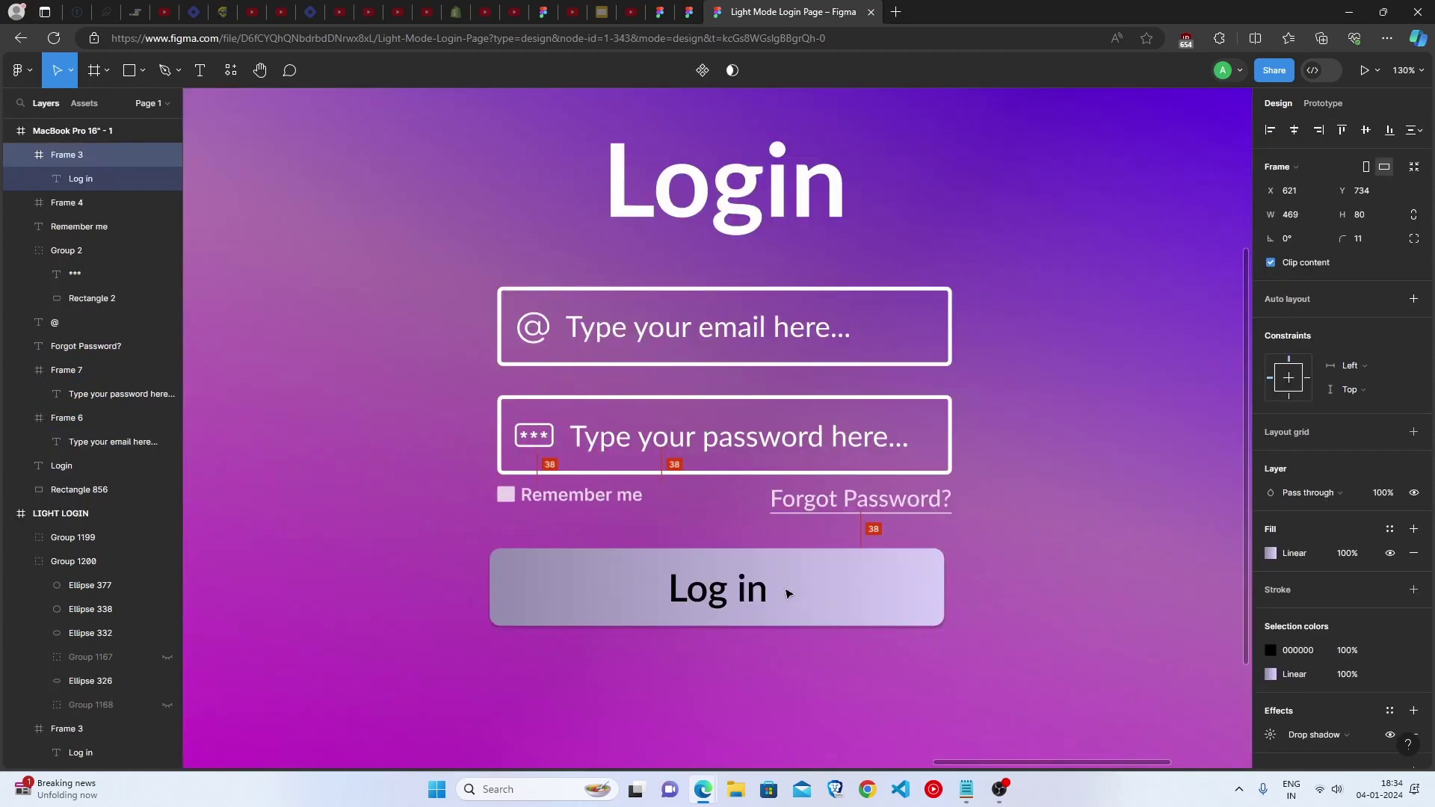
Move the Log in button to X 629, Y 726, aligned with the fields, and inspect both stops of its linear gradient fill
left_click_drag(785, 593, 801, 581)
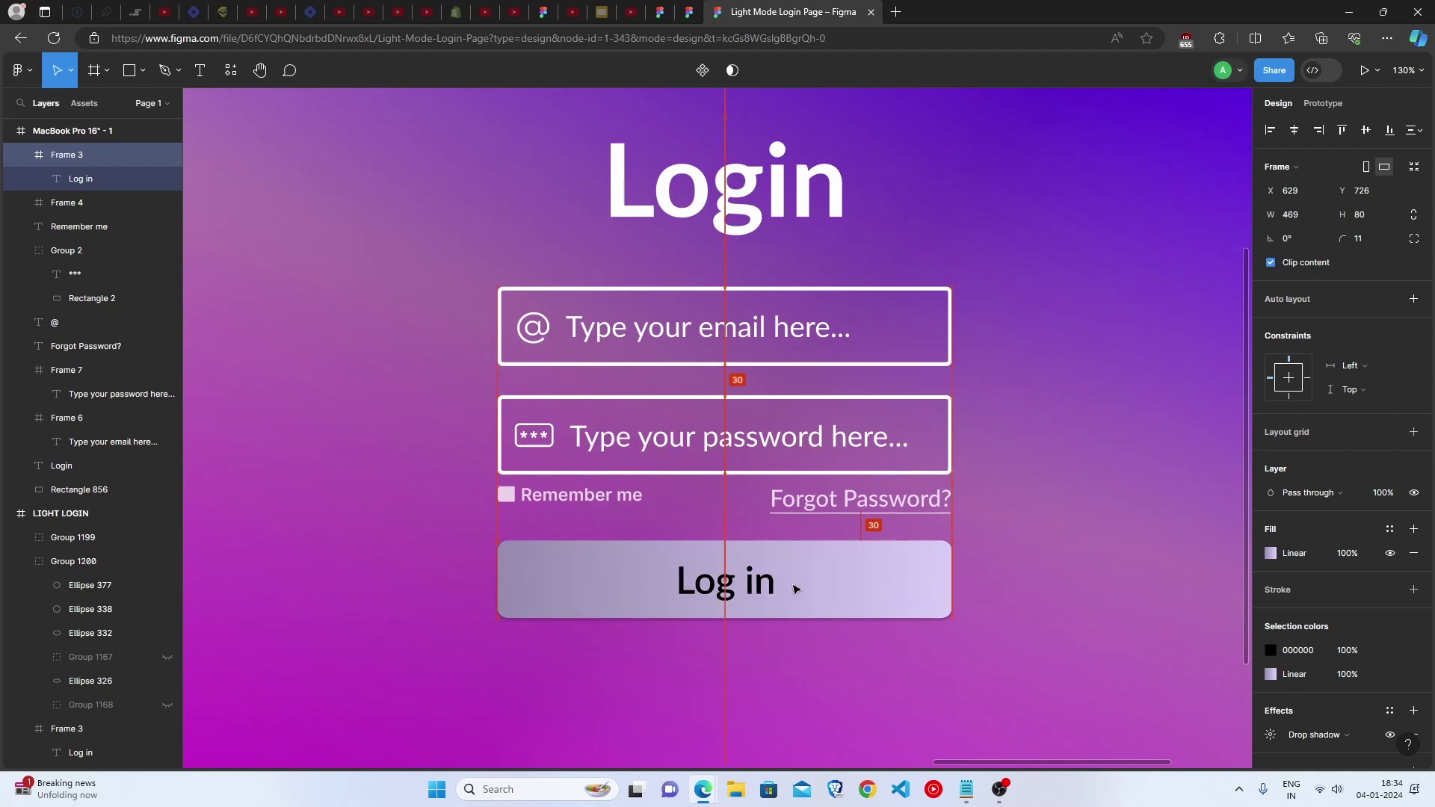
scroll(802, 581, "up", 3)
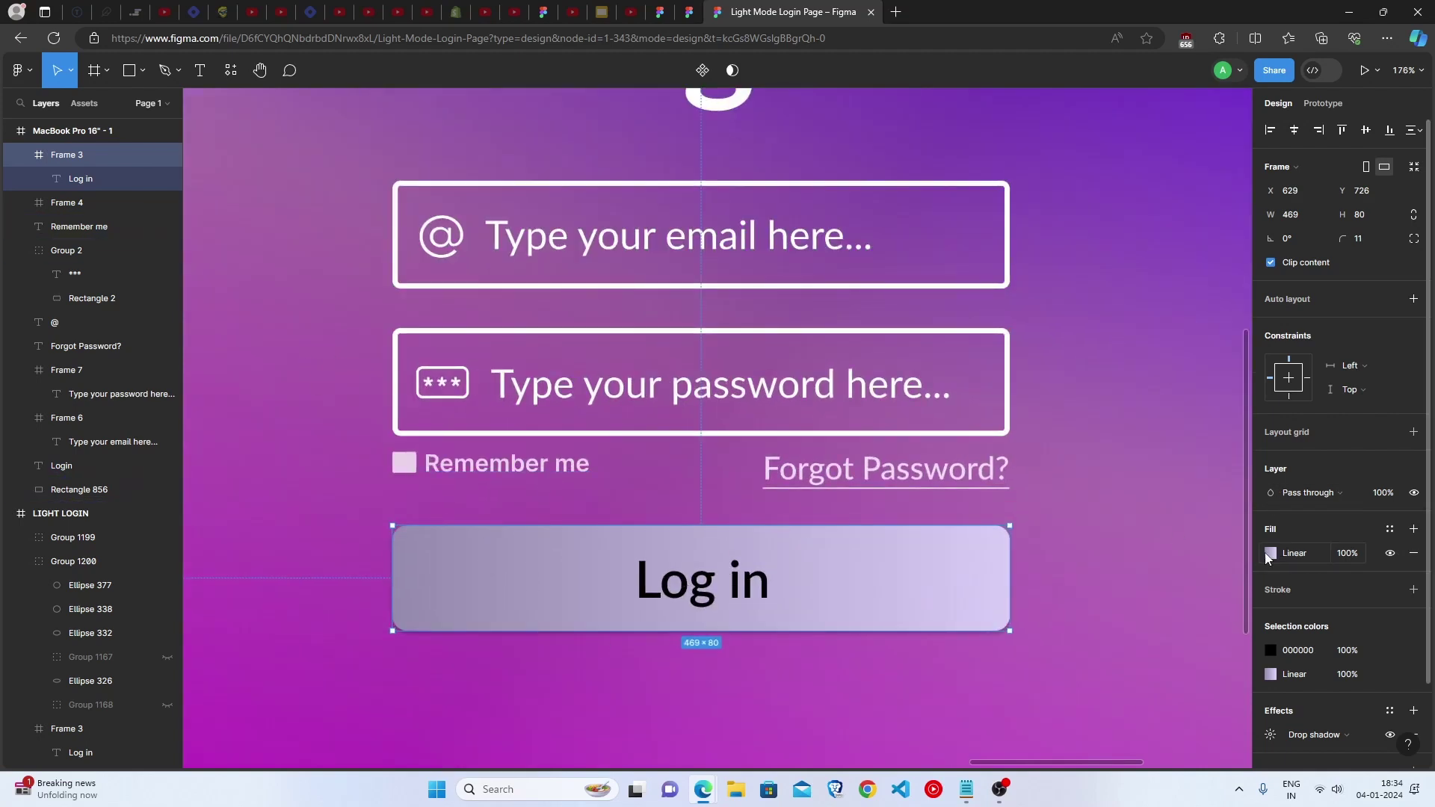
left_click(1270, 553)
left_click(1184, 624)
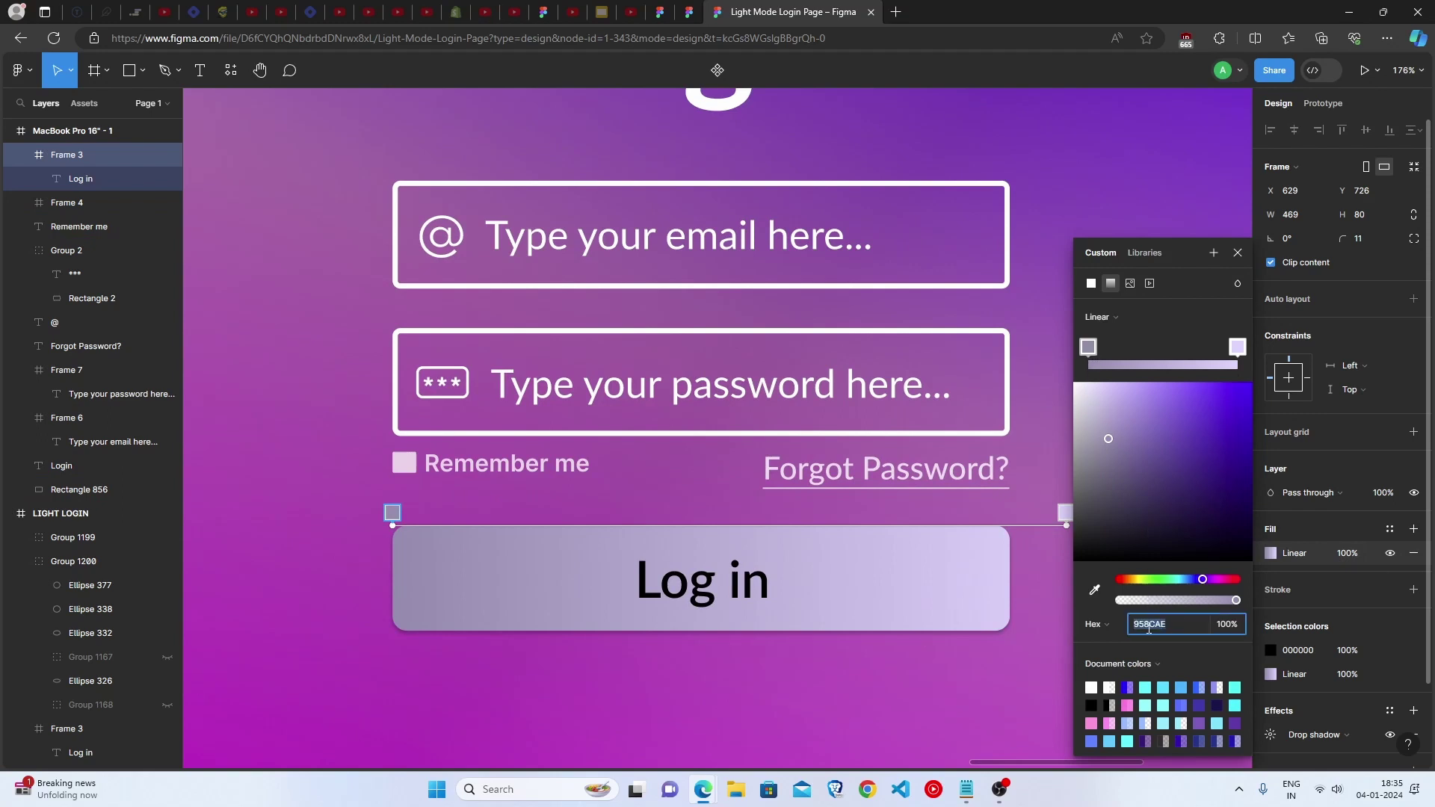
left_click(1235, 348)
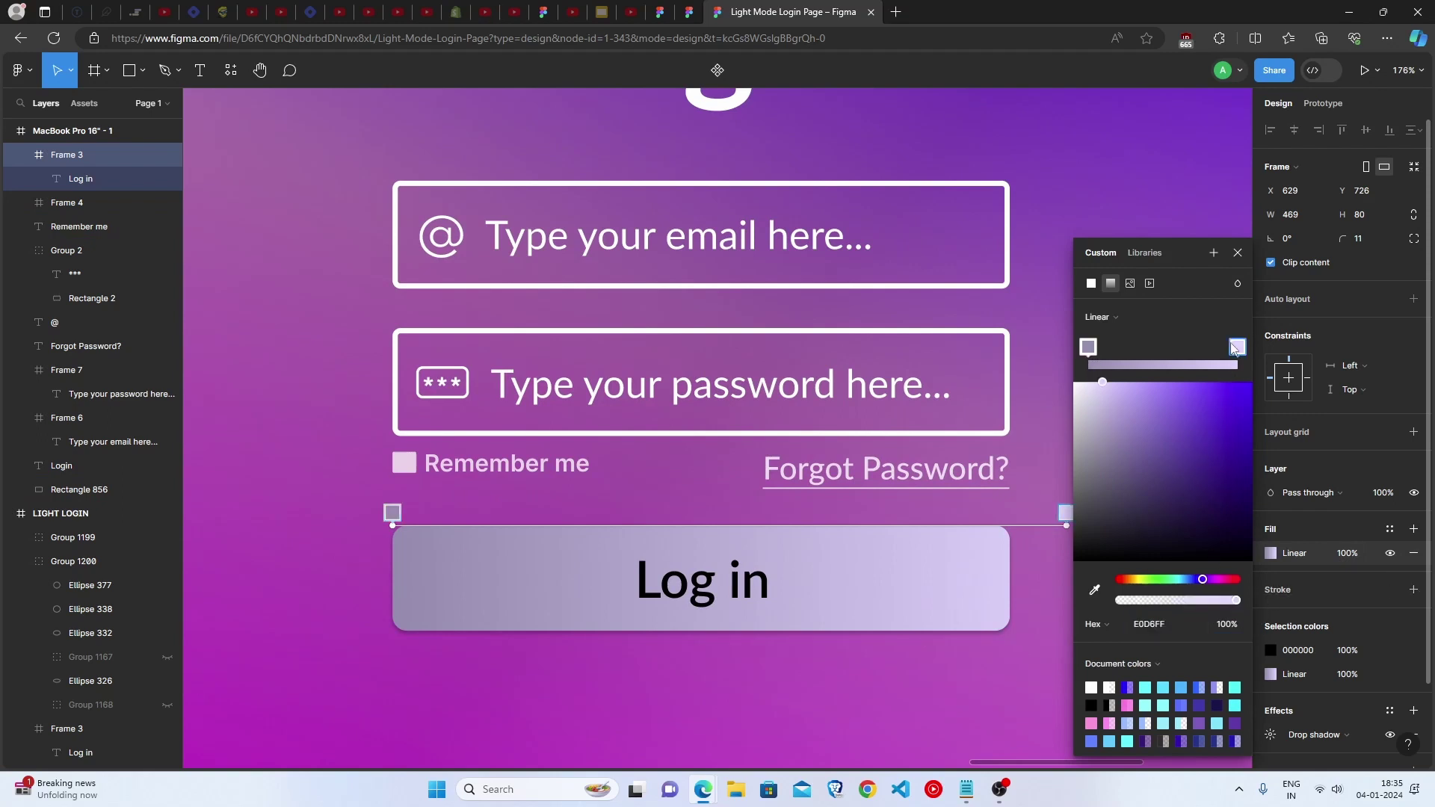
Check the hex code of the light end stop in the Log in button's gradient and close the fill editor
left_click(1135, 620)
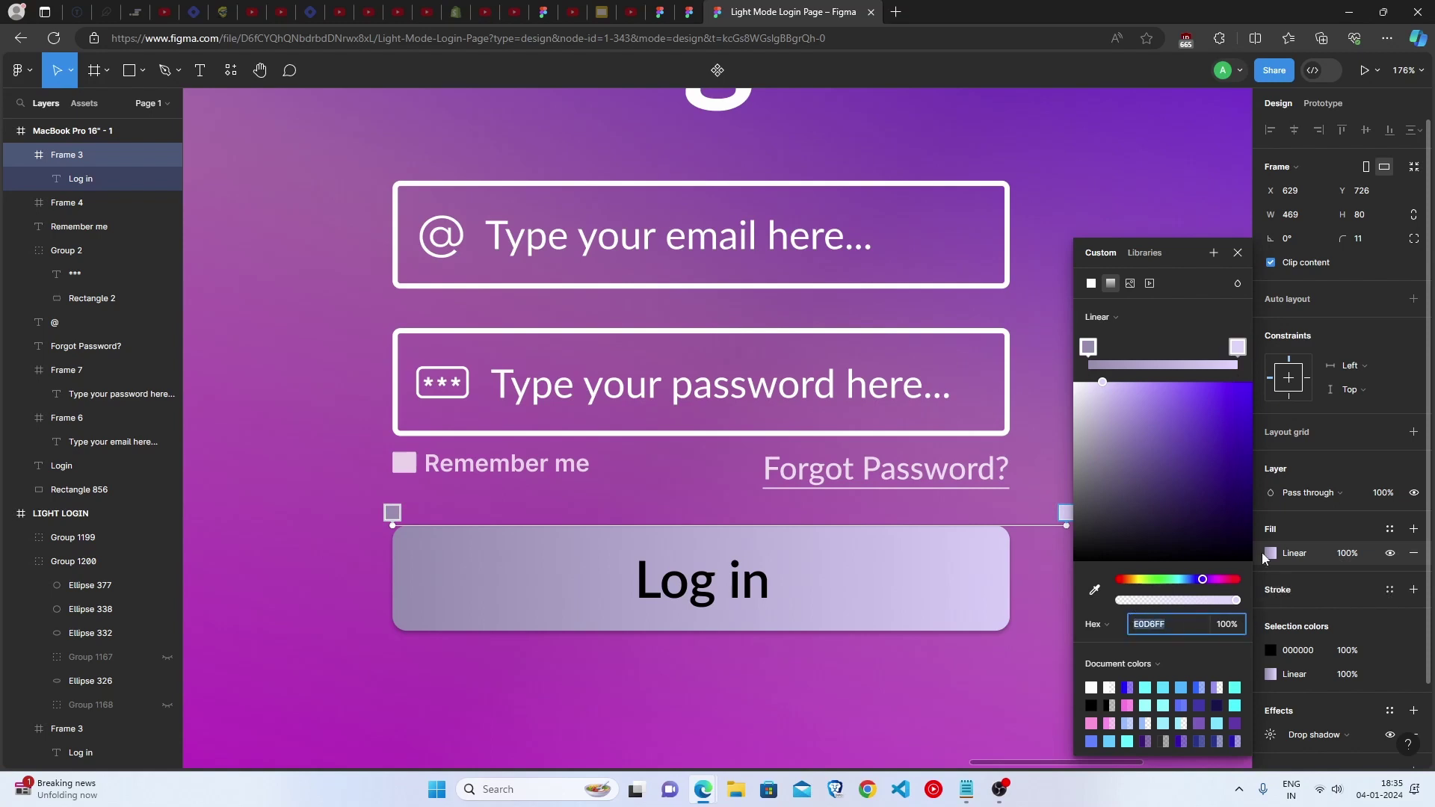
left_click(1046, 595)
left_click(1238, 253)
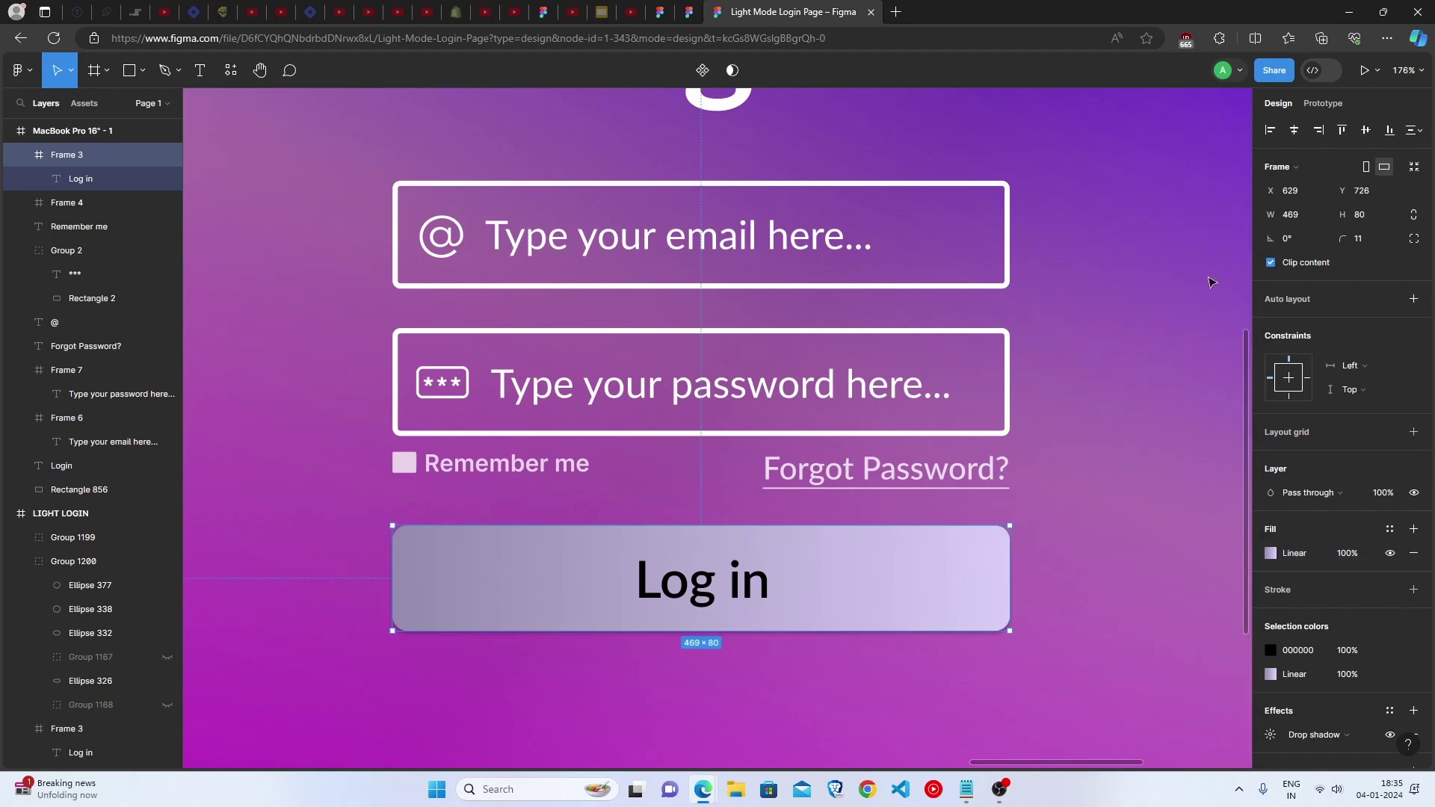
Examine the font, weight, size and fill of the "Log in" label on the button
left_click(725, 582)
double_click(725, 583)
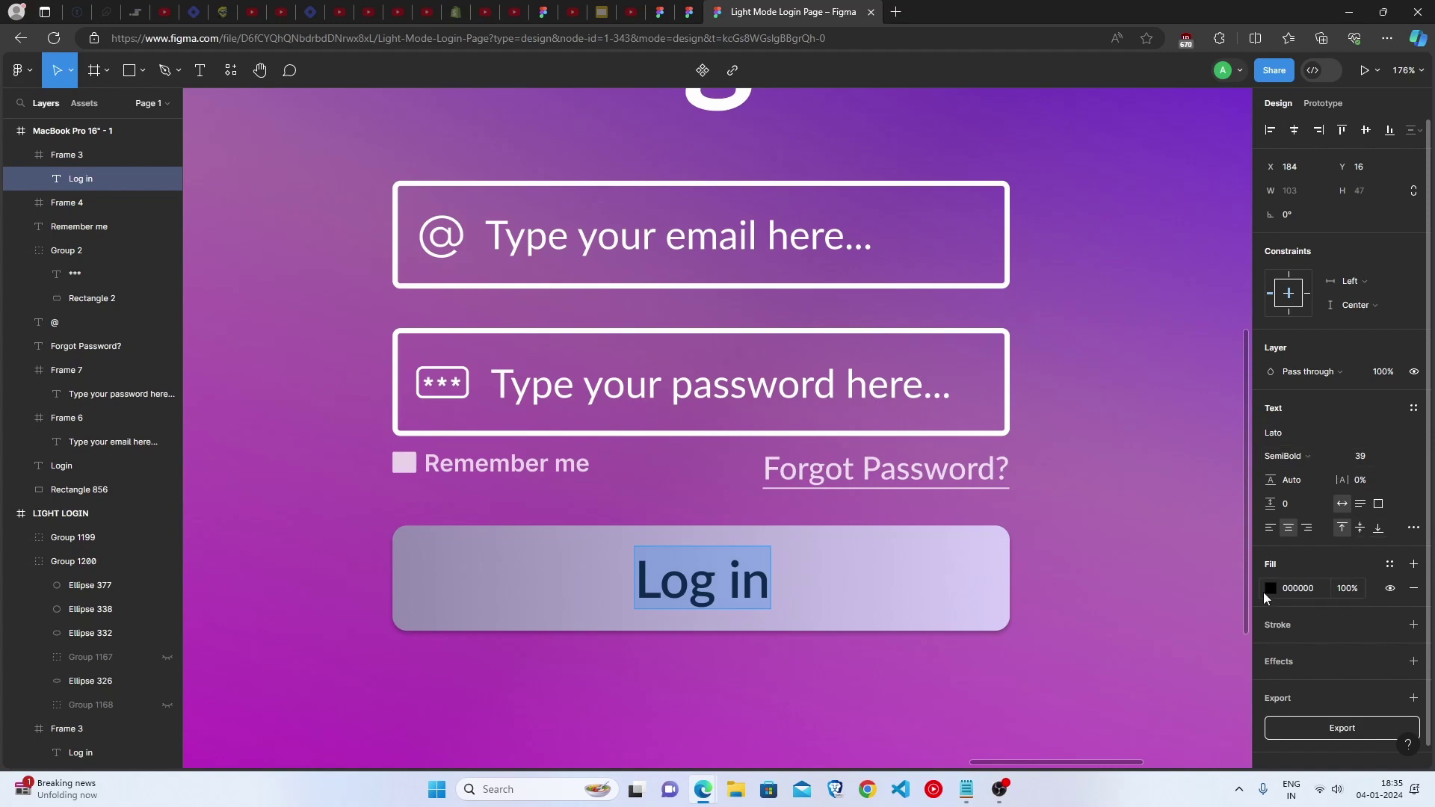
key("Escape")
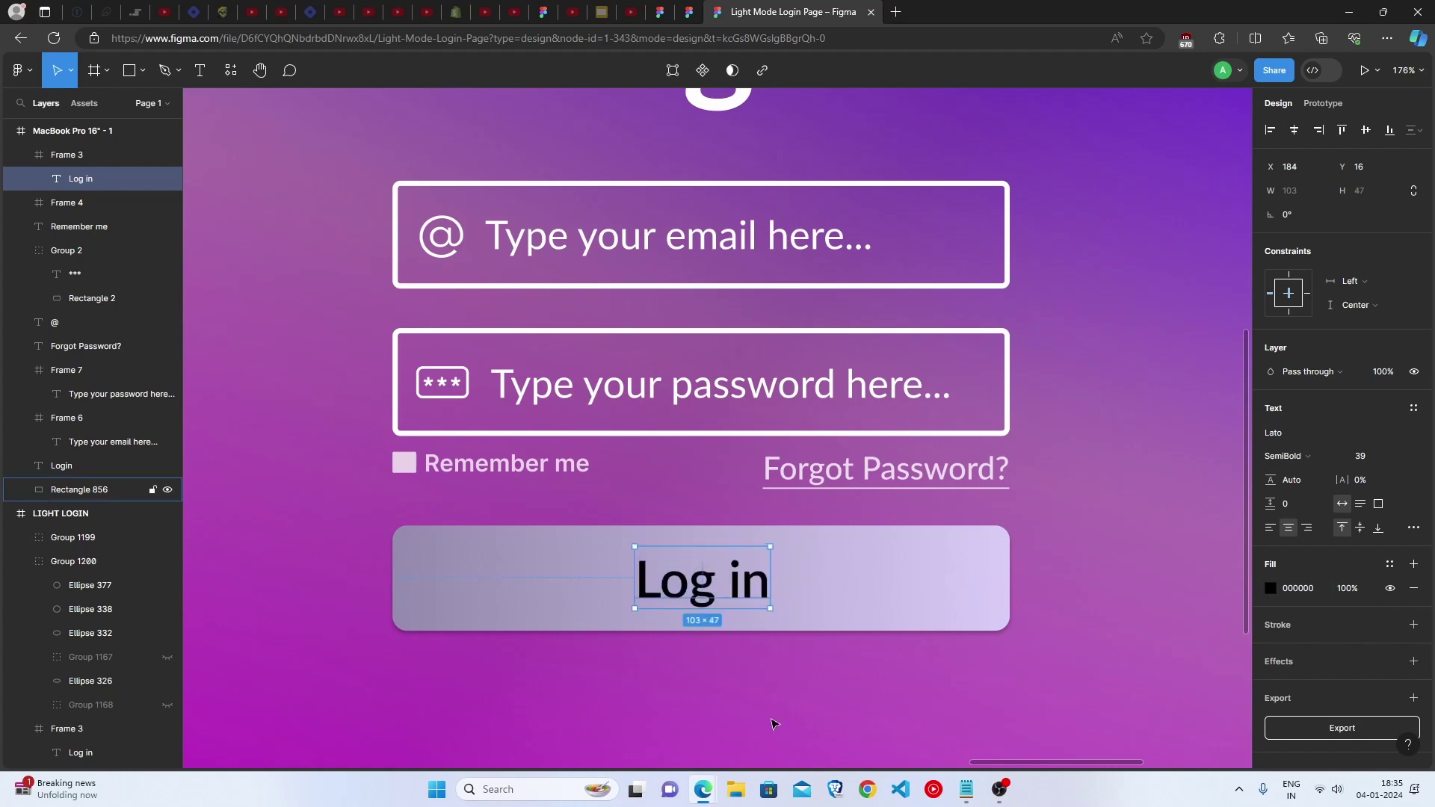
left_click(1064, 653)
Place the text "Don't Have an Account? Create Account" at X 649, Y 819 below the Log in button and check its first part's font settings
scroll(915, 589, "down", 5)
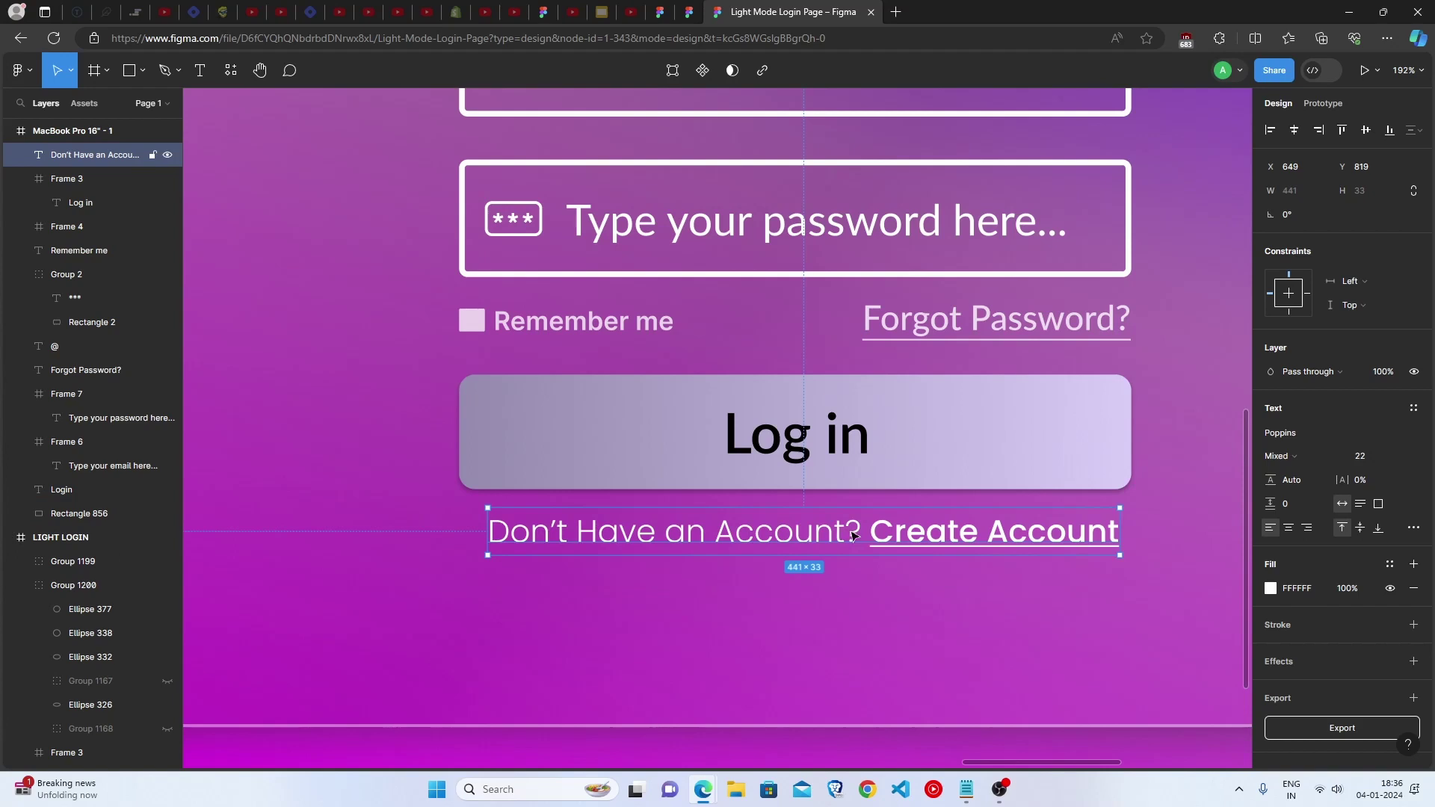
double_click(852, 539)
left_click_drag(859, 532, 466, 529)
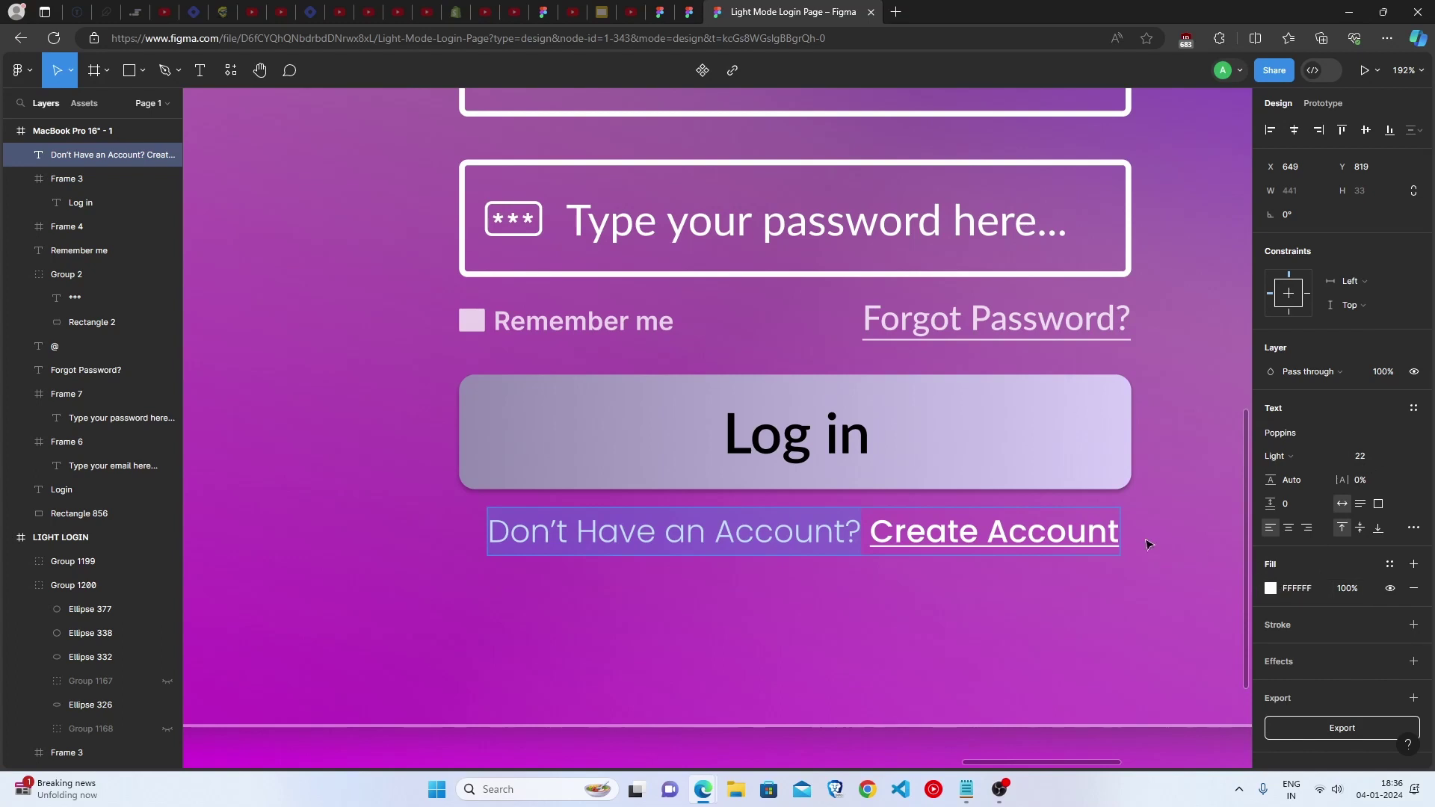
Examine the weight, size and underline decoration of the "Create Account" part of the text below the button
left_click(1046, 504)
double_click(1028, 525)
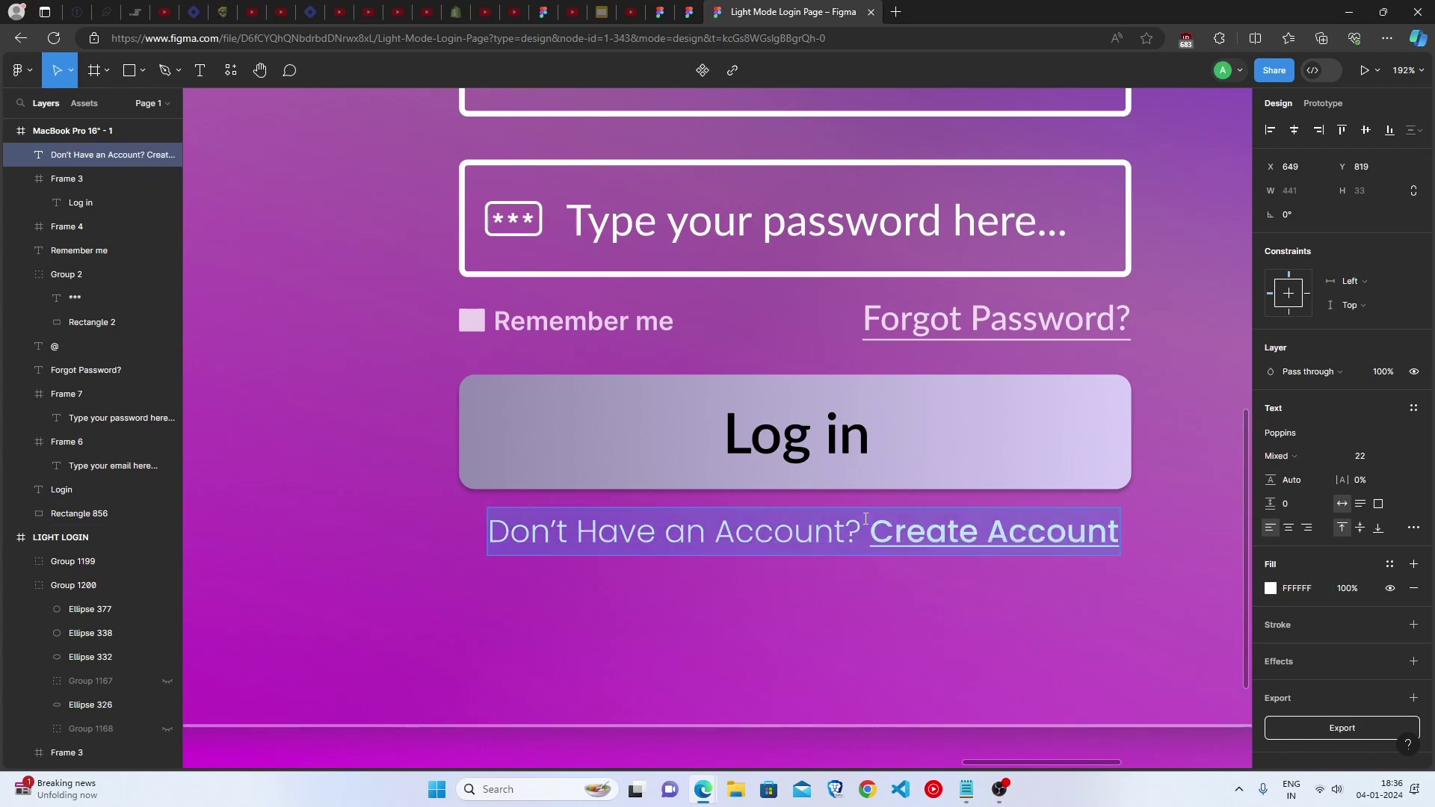
left_click_drag(866, 518, 1132, 538)
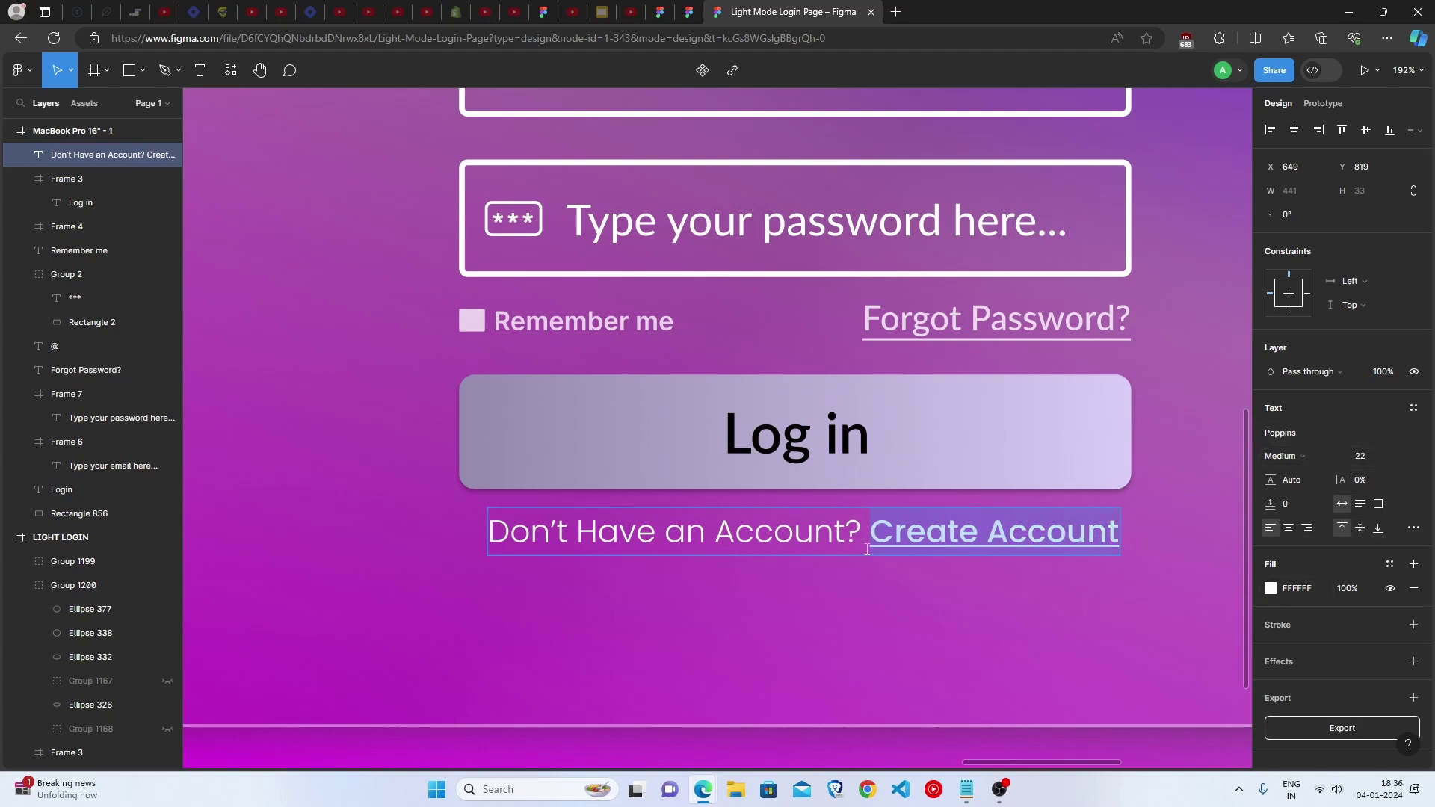
left_click(142, 71)
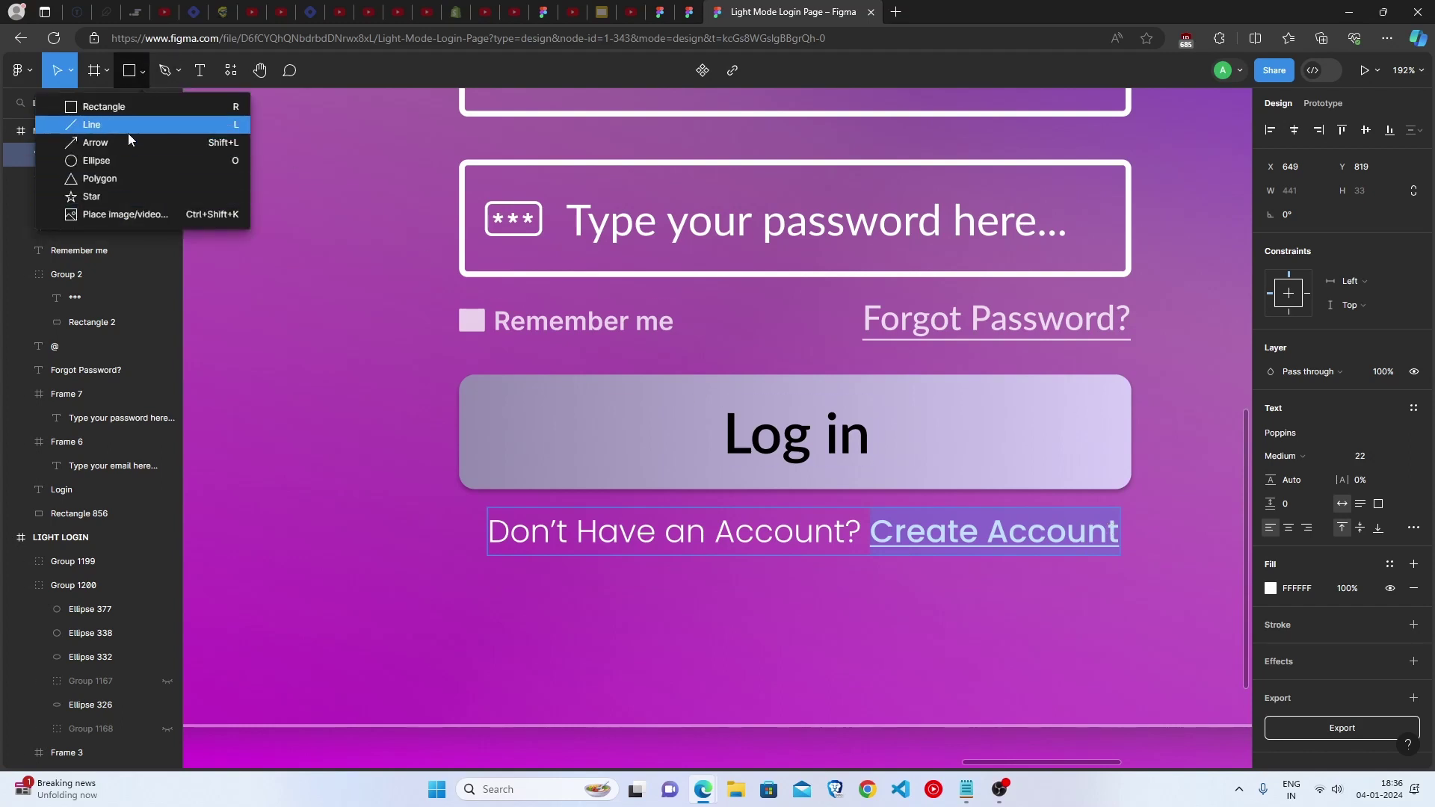
left_click(1414, 527)
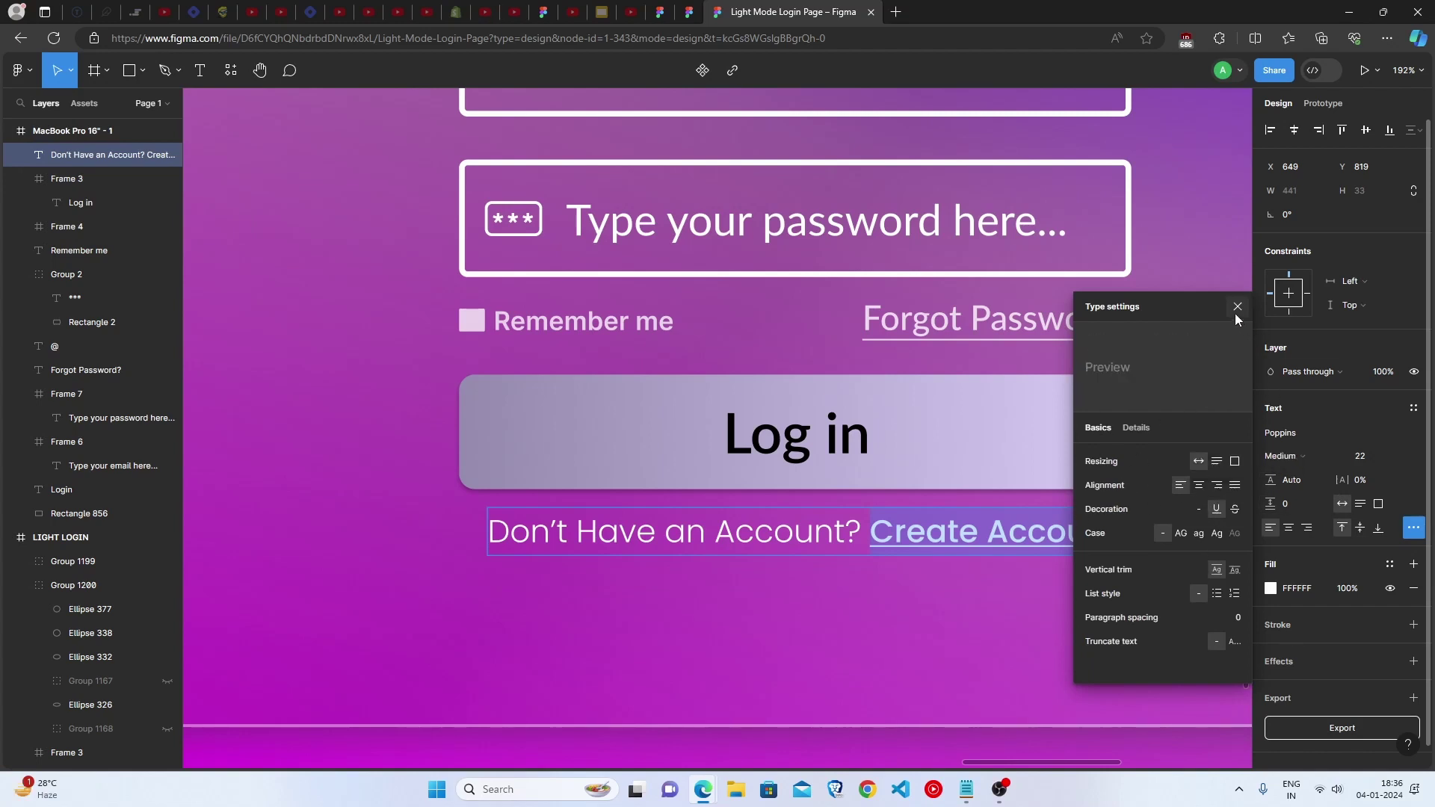
key("ctrl+b")
key("Escape")
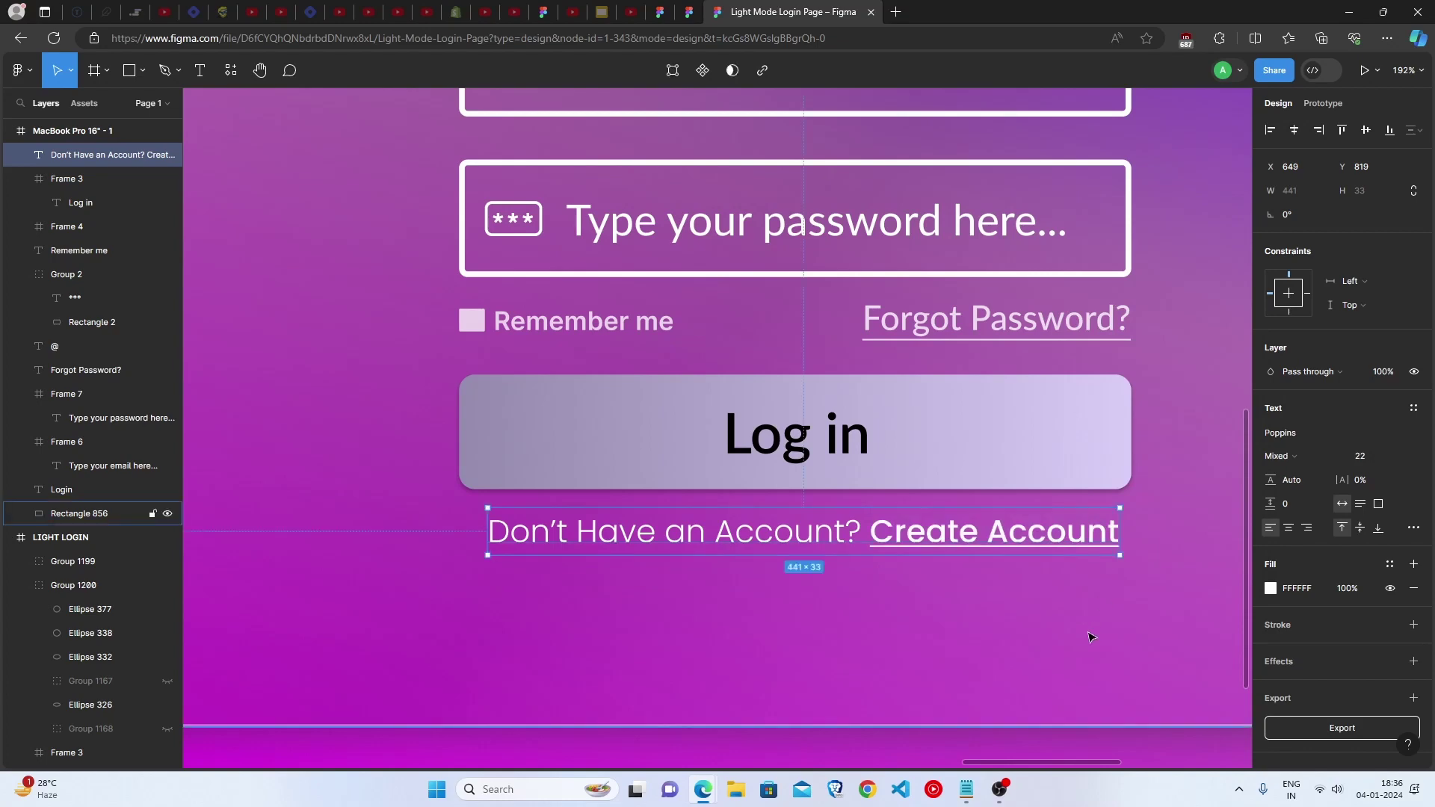
Paste the decorative sphere groups and ellipse into the login frame and position them together so the spheres overlap the glass card's edges
scroll(1013, 633, "down", 10)
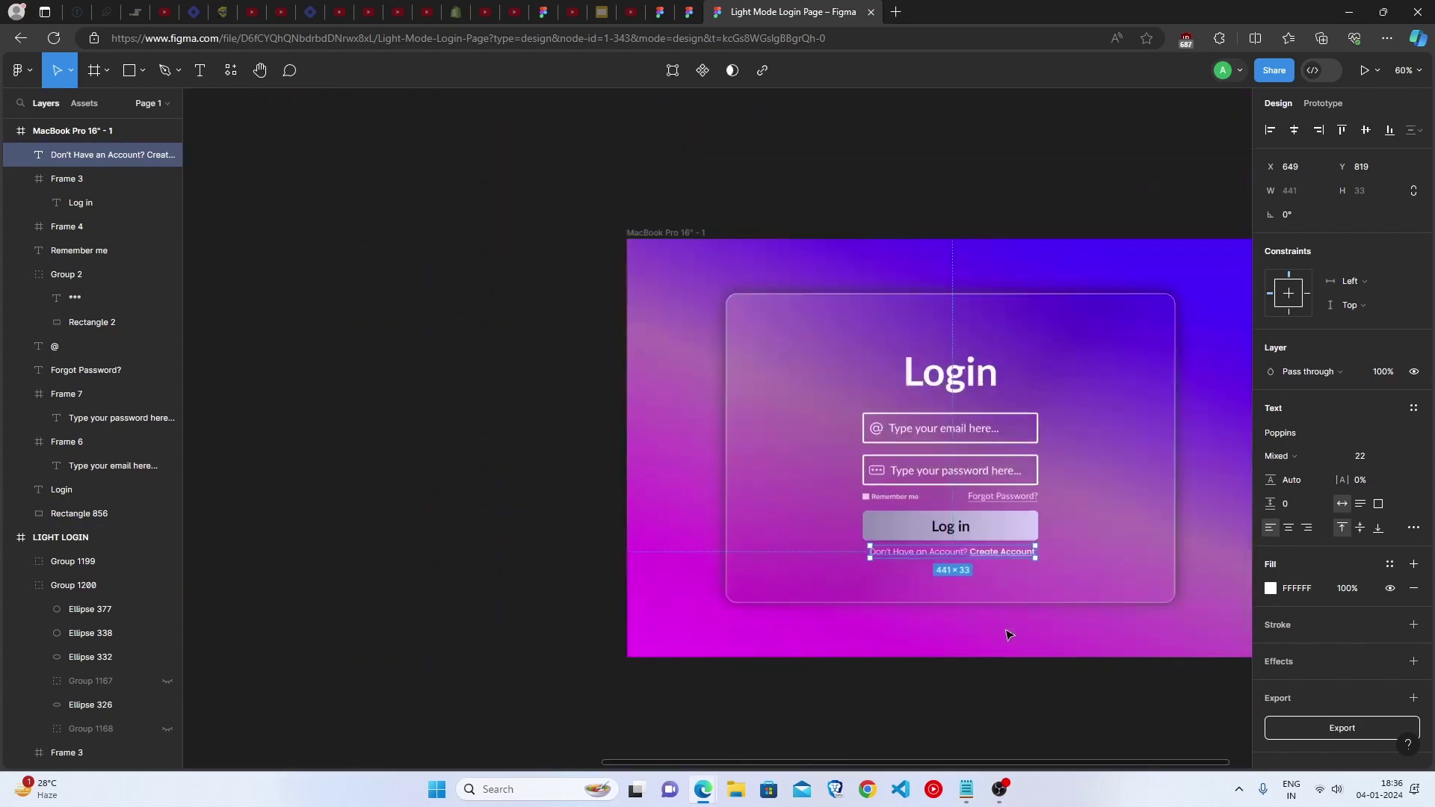
left_click(992, 733)
scroll(992, 732, "right", 5)
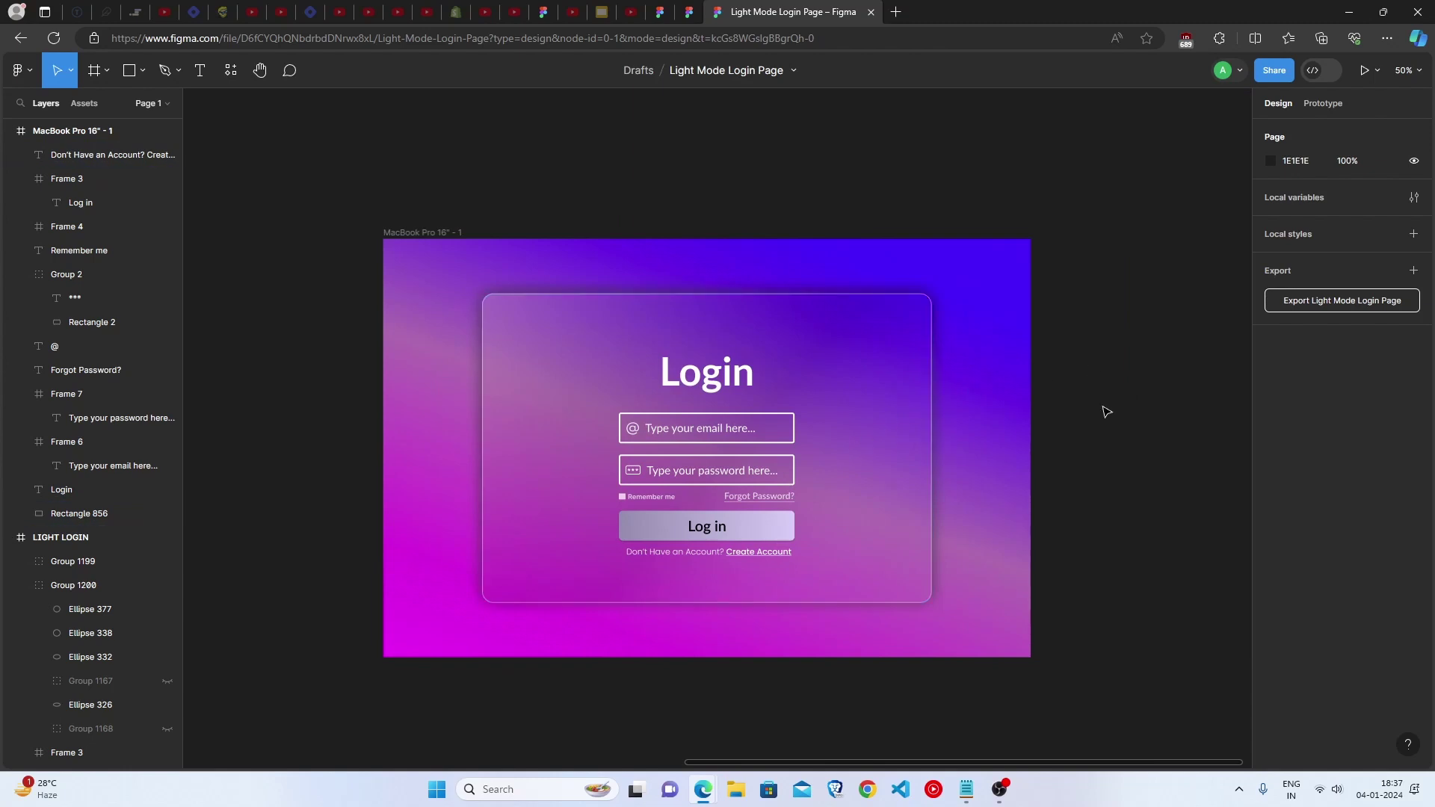
key("ctrl+v")
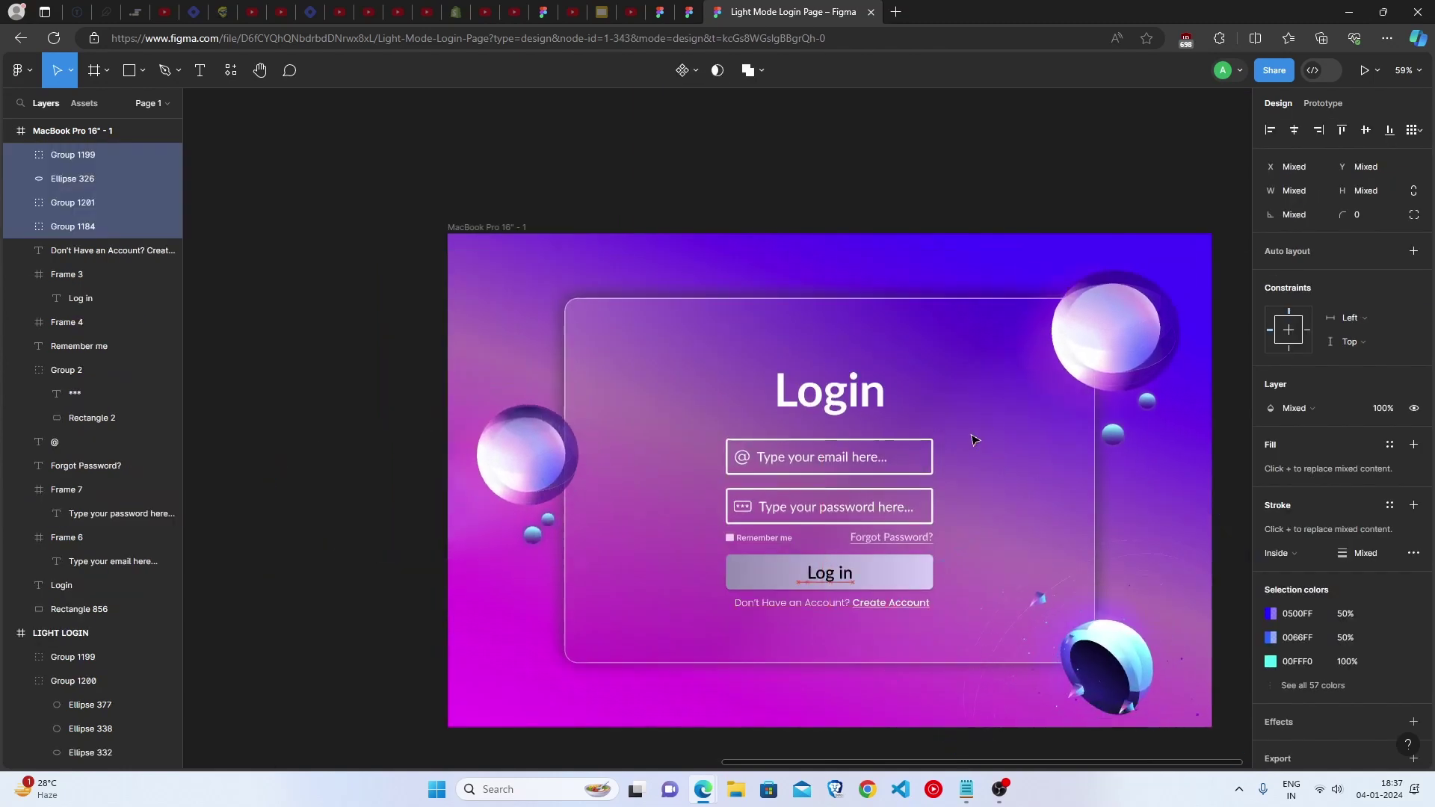
left_click_drag(963, 411, 980, 412)
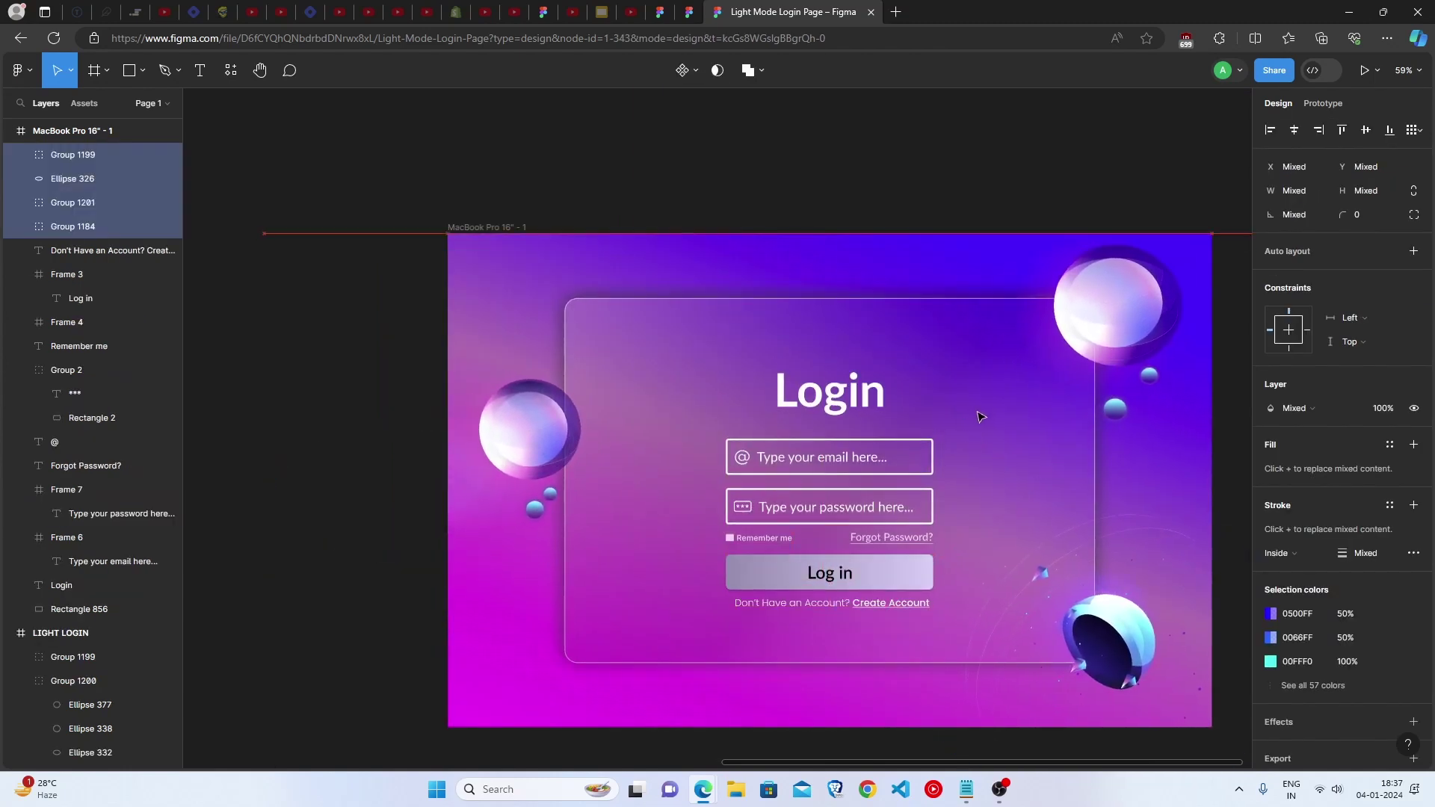
left_click_drag(1098, 399, 1094, 415)
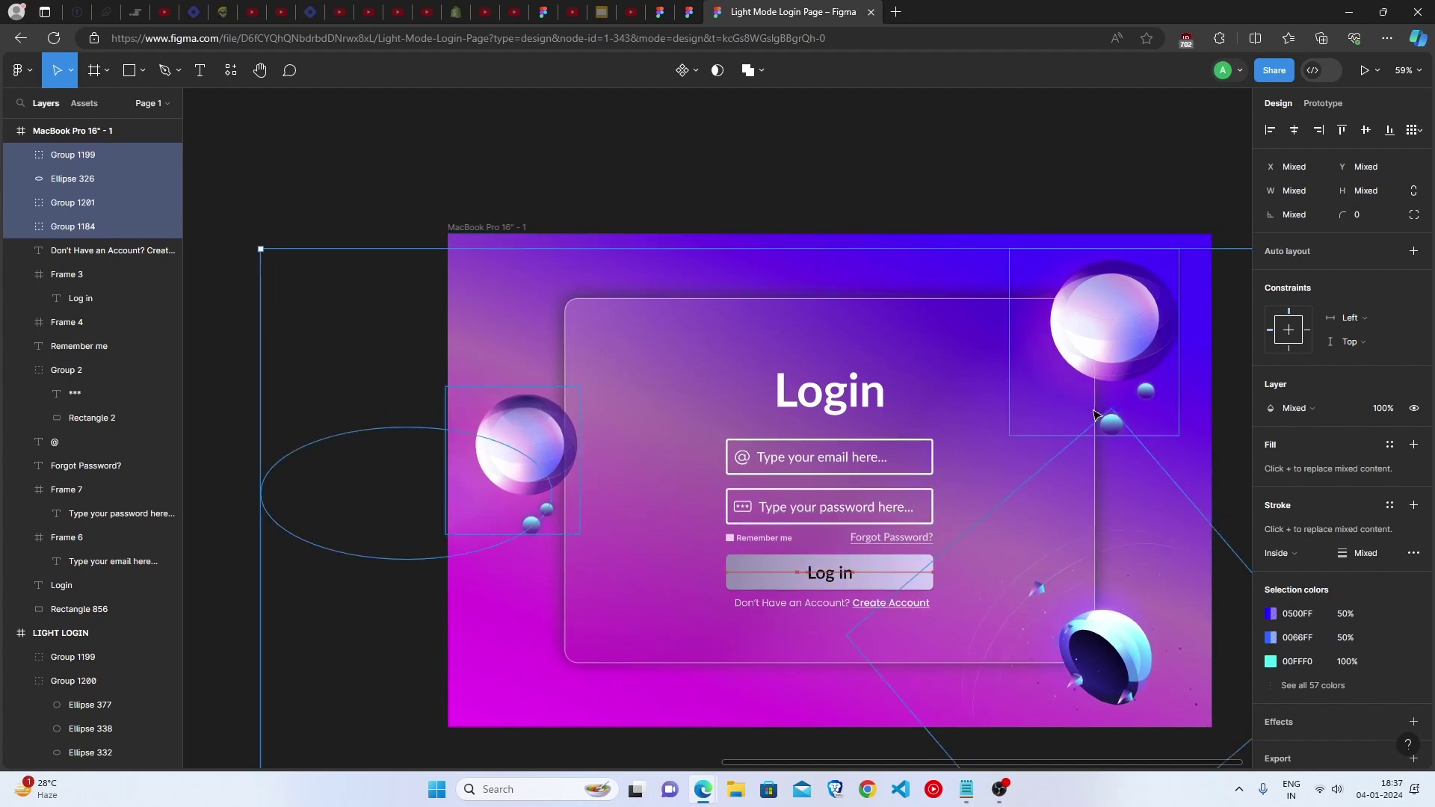
left_click_drag(1094, 414, 1103, 415)
left_click(1009, 184)
scroll(984, 230, "right", 3)
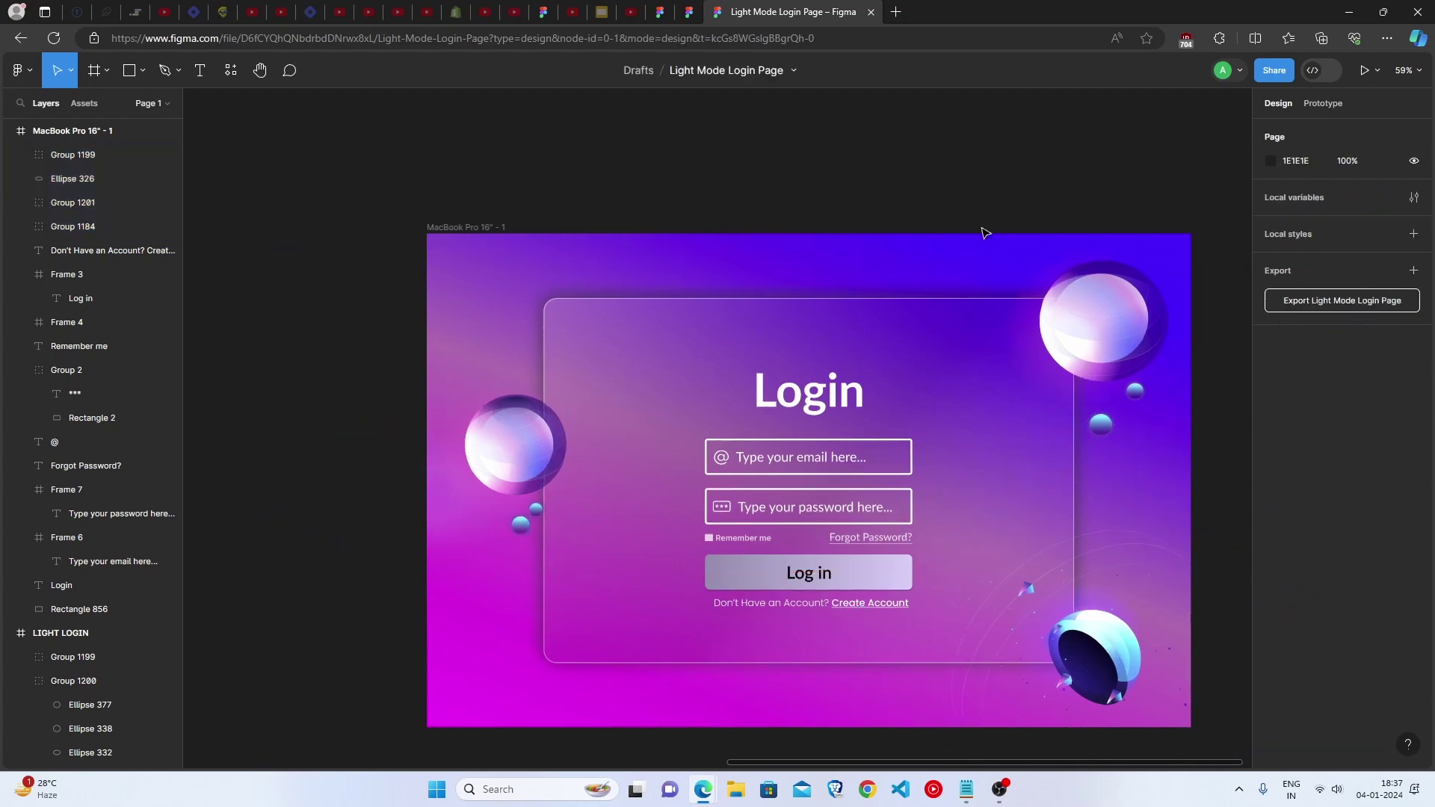